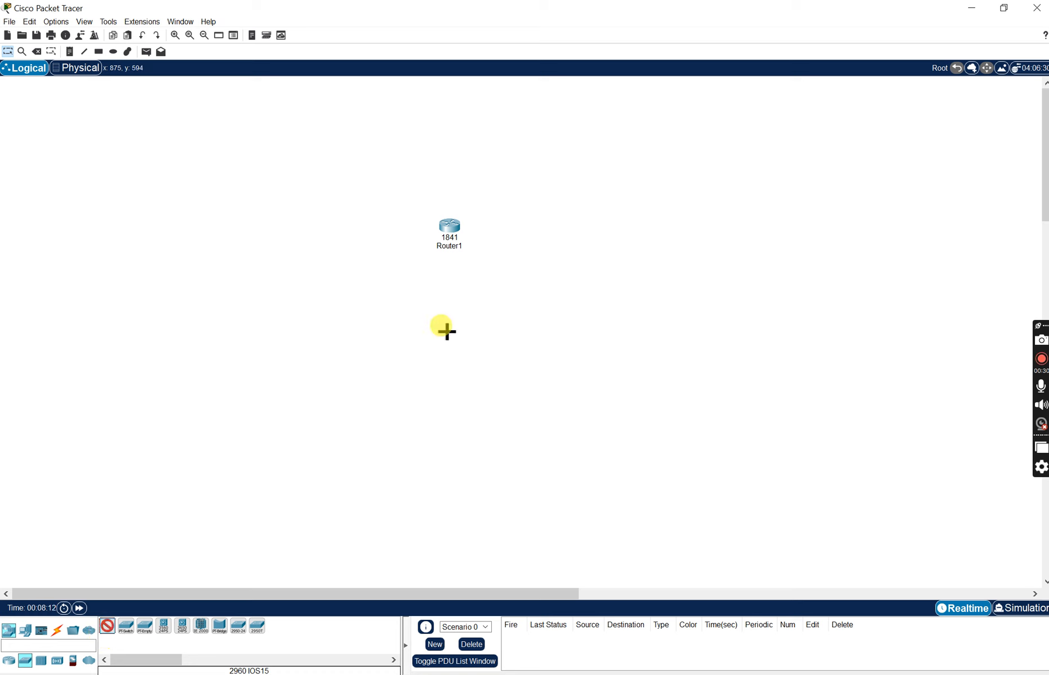
- Place a 2960 switch directly below the router and four PCs spread out in an arc beneath the switch
click(449, 283)
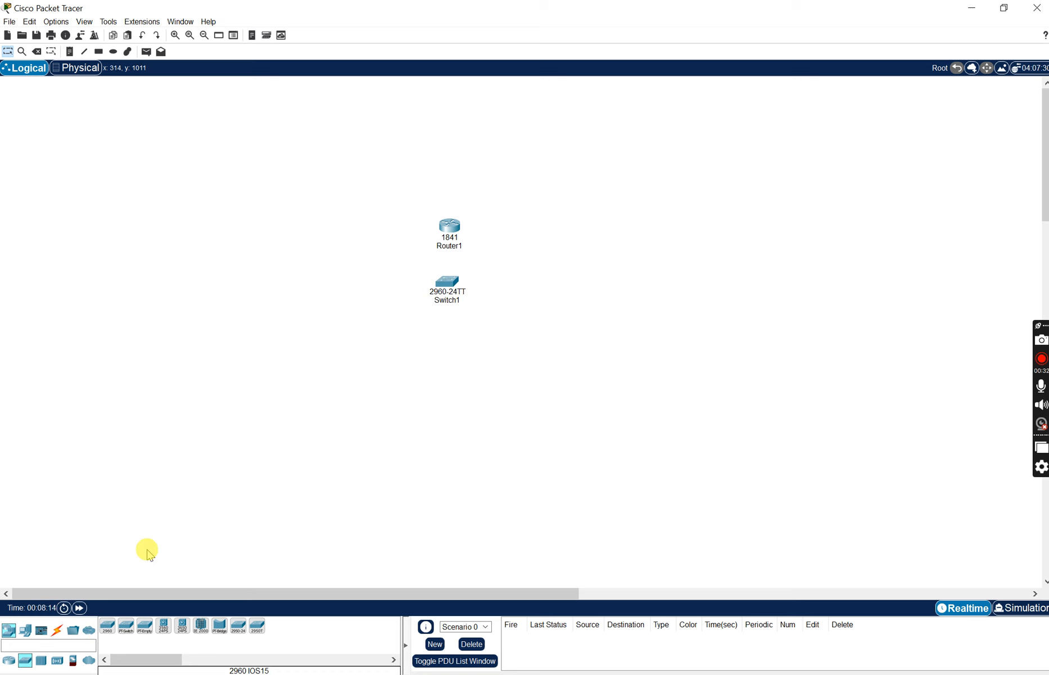
click(30, 631)
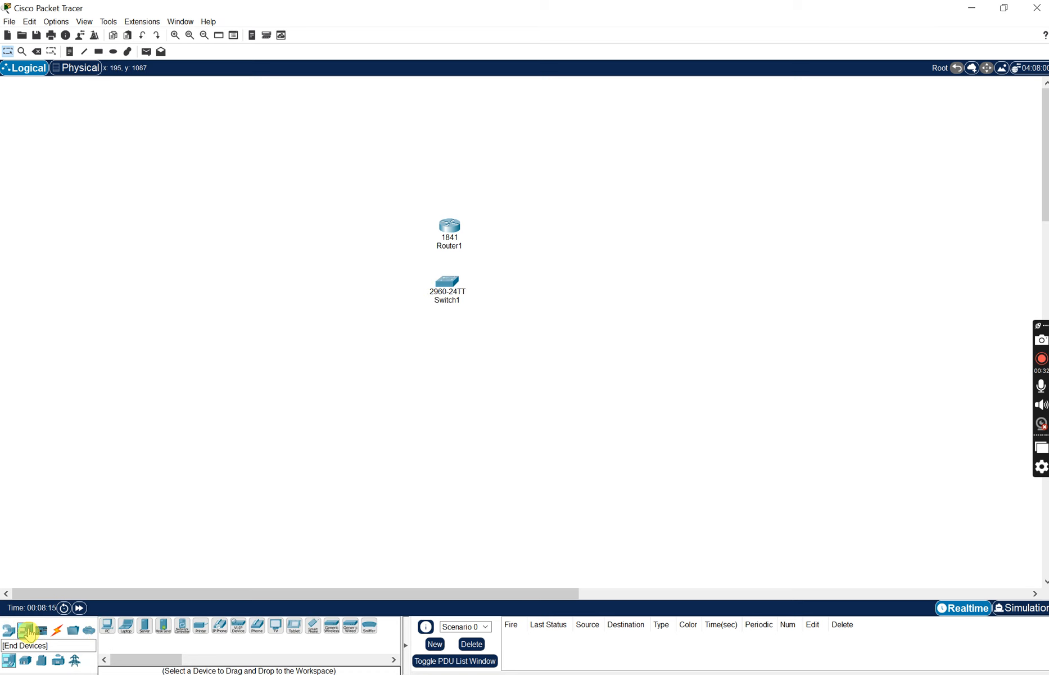
click(107, 625)
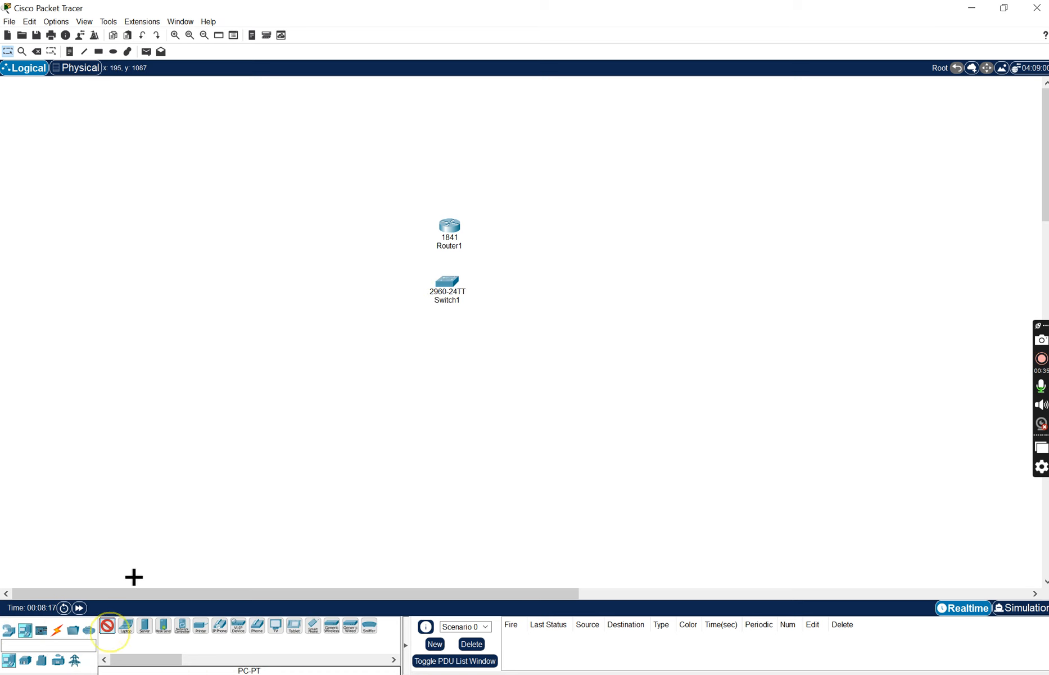
click(317, 349)
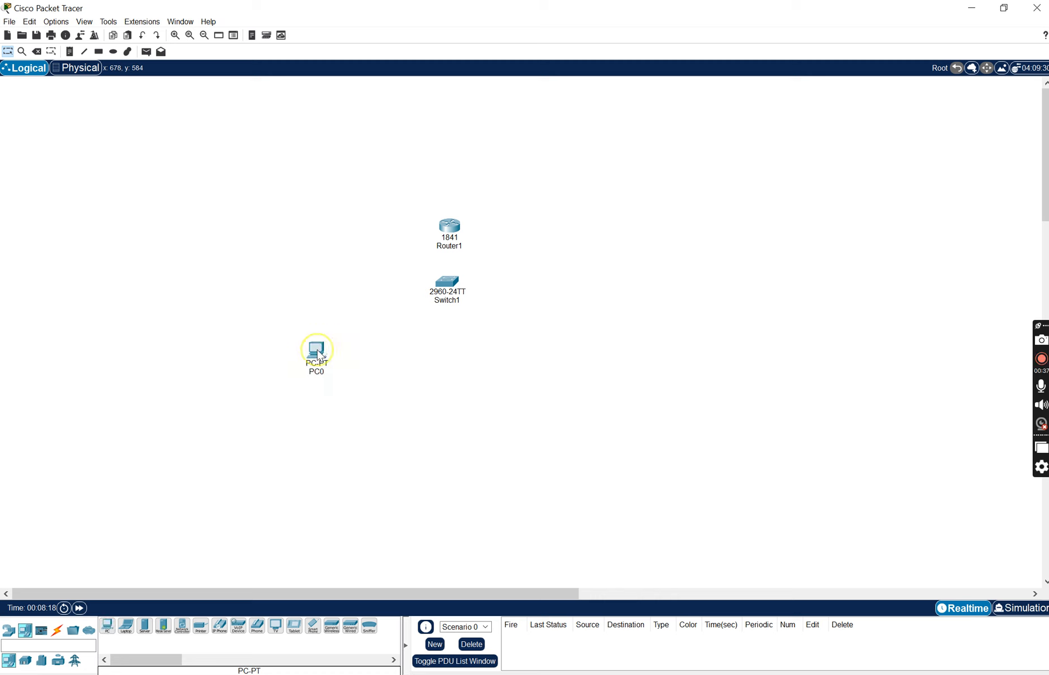
click(103, 629)
click(375, 393)
click(107, 626)
click(475, 389)
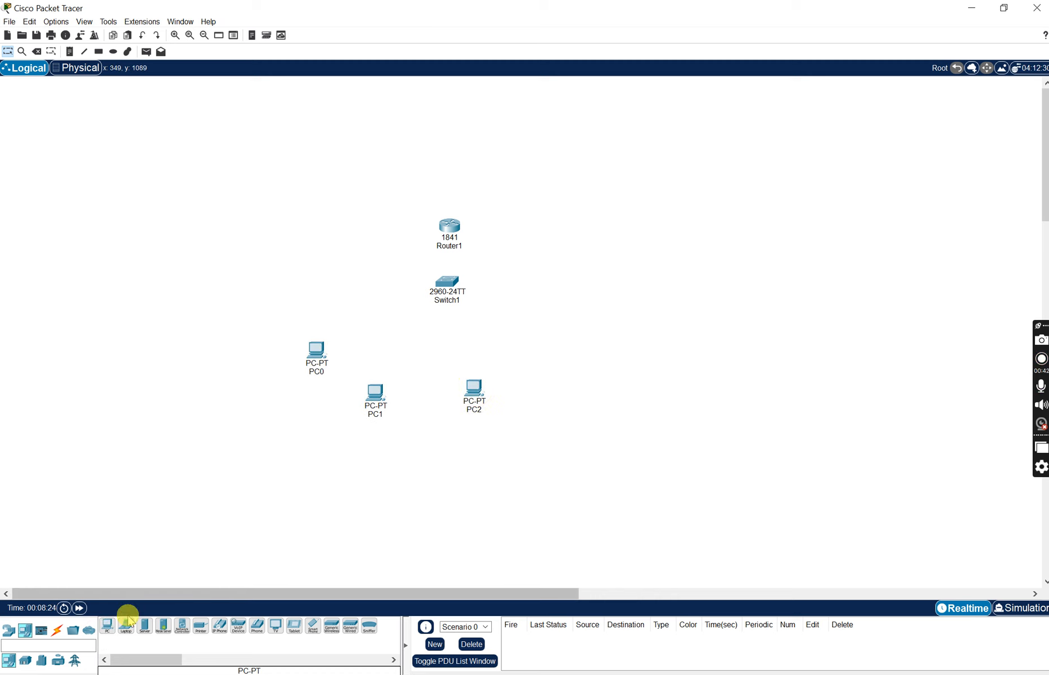
click(108, 626)
click(559, 355)
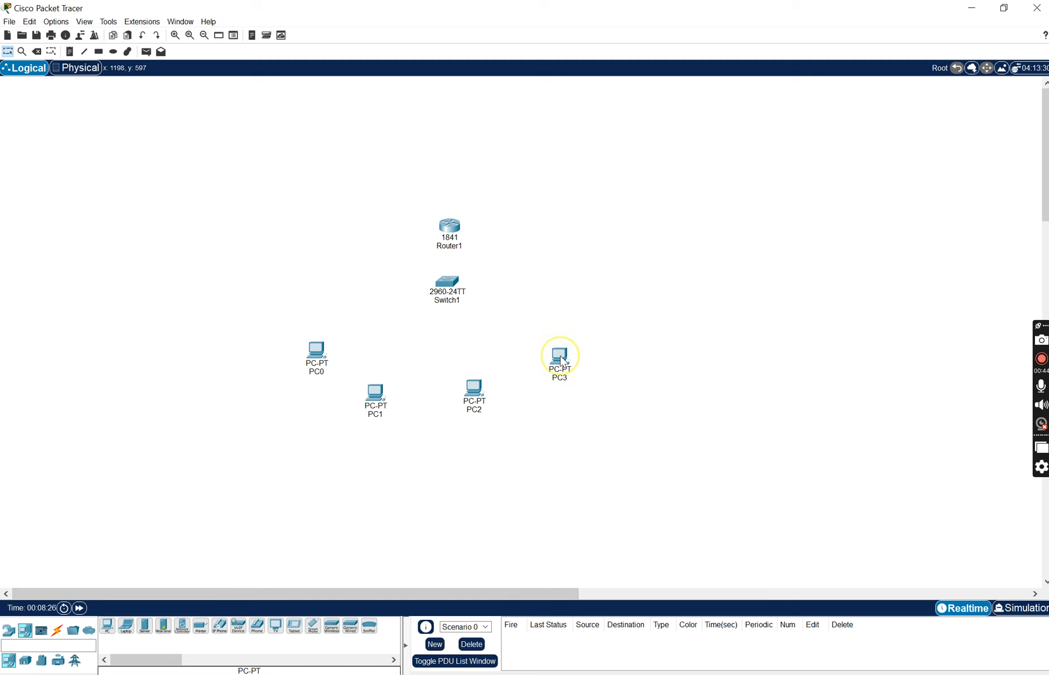
- Connect PC0's FastEthernet0 to the switch's FastEthernet0/1 with a copper straight-through cable
click(57, 629)
click(163, 625)
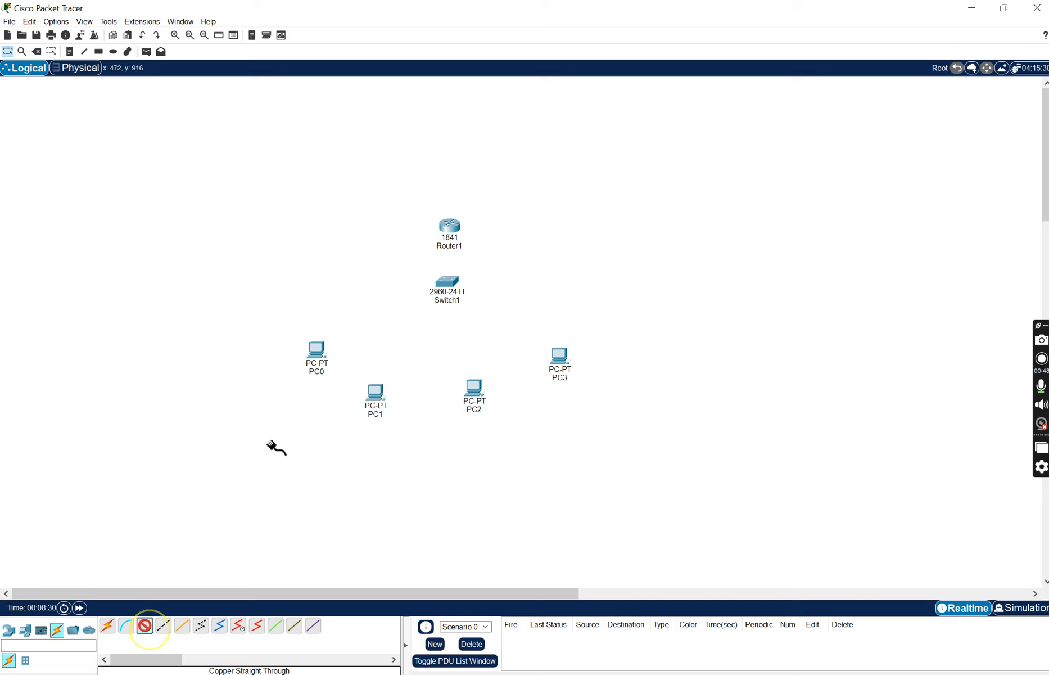
click(319, 353)
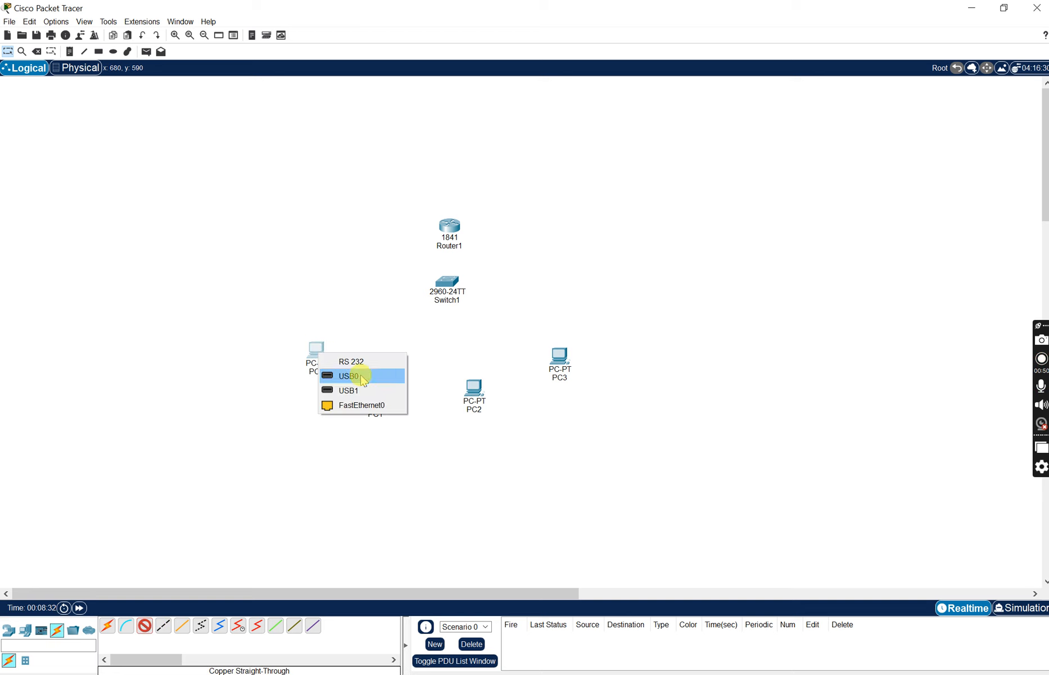
click(357, 405)
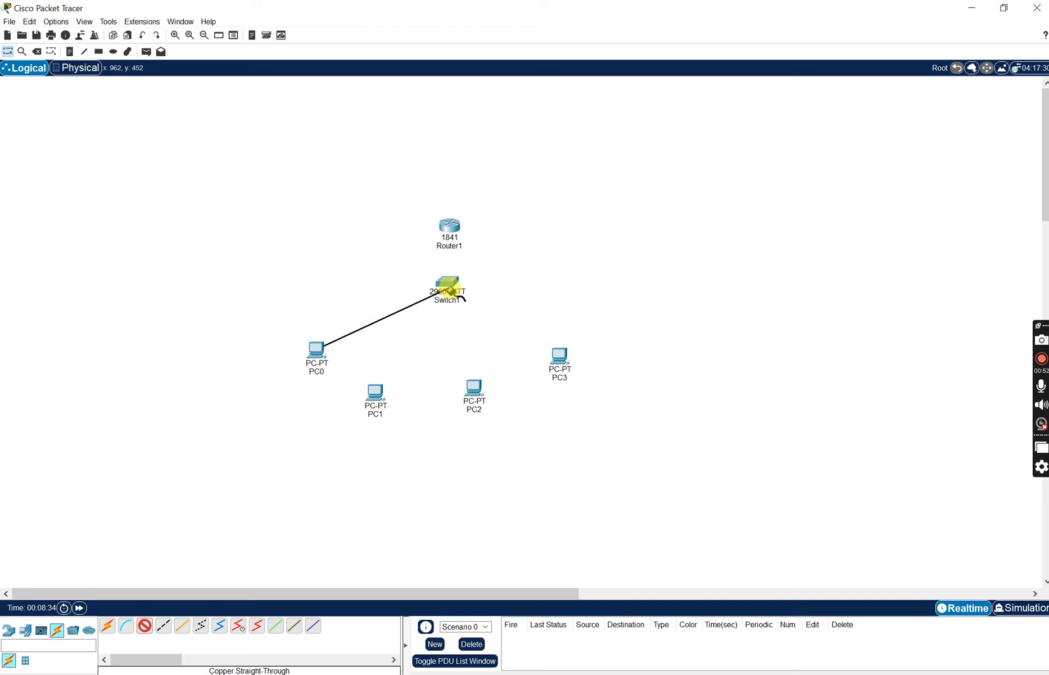
click(453, 281)
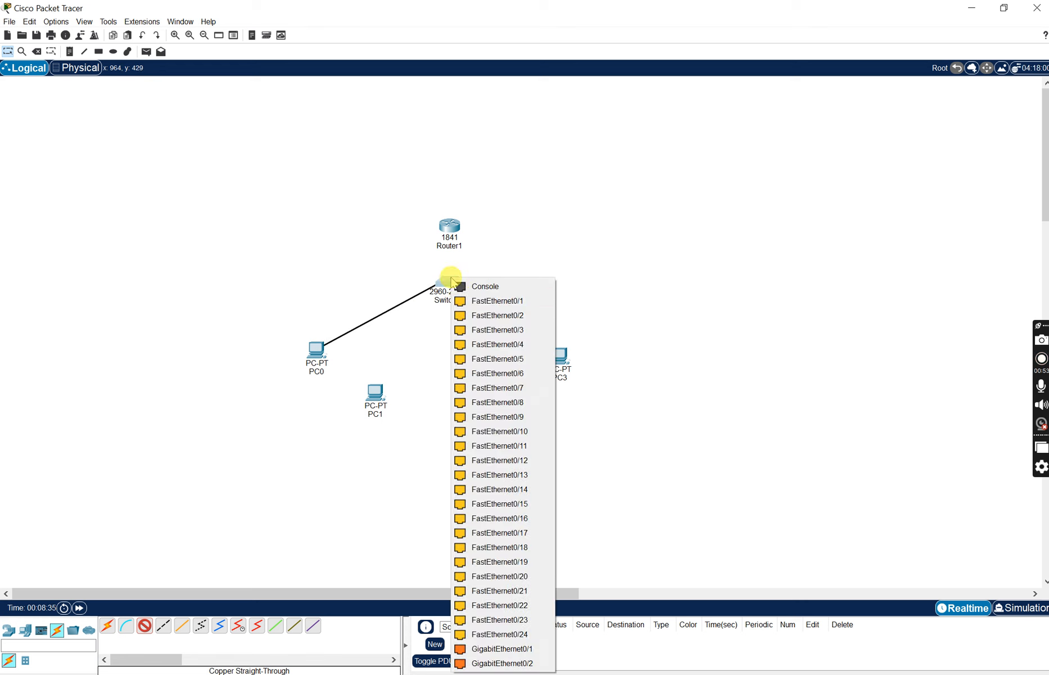
click(463, 303)
- Connect PC1's FastEthernet0 to the switch's FastEthernet0/2 with a copper straight-through cable
click(144, 625)
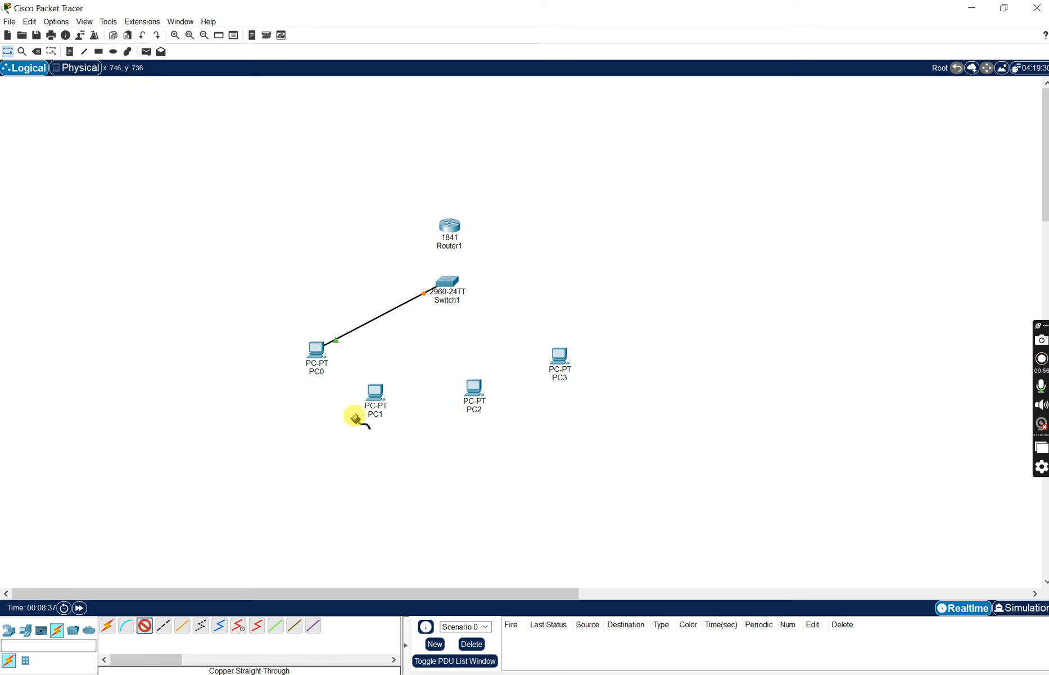
click(375, 400)
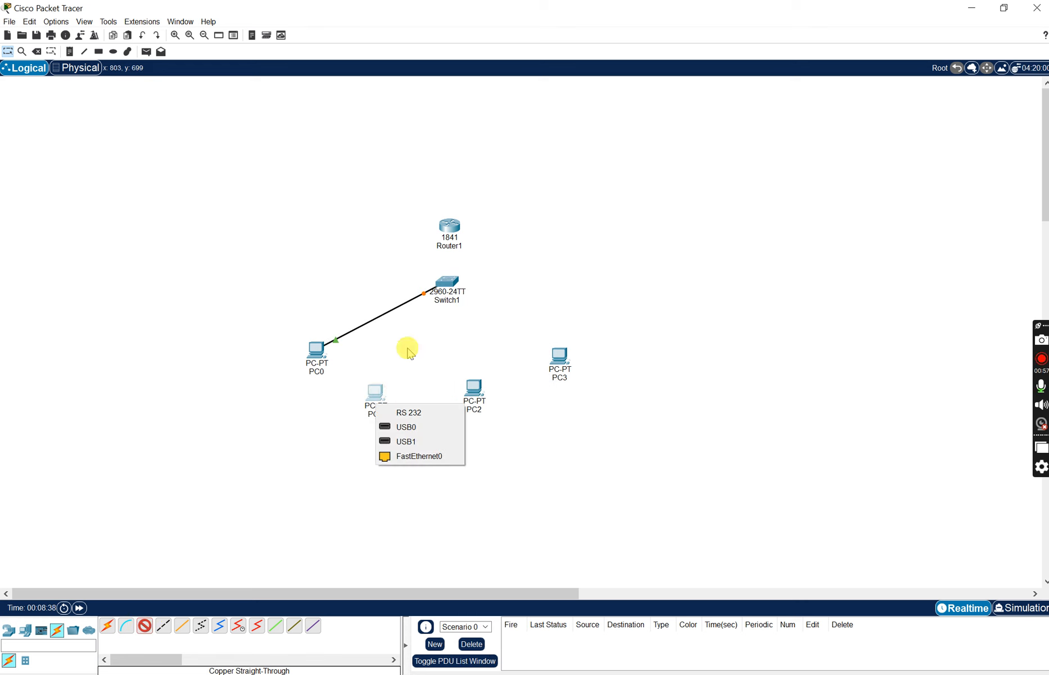
click(393, 458)
click(447, 282)
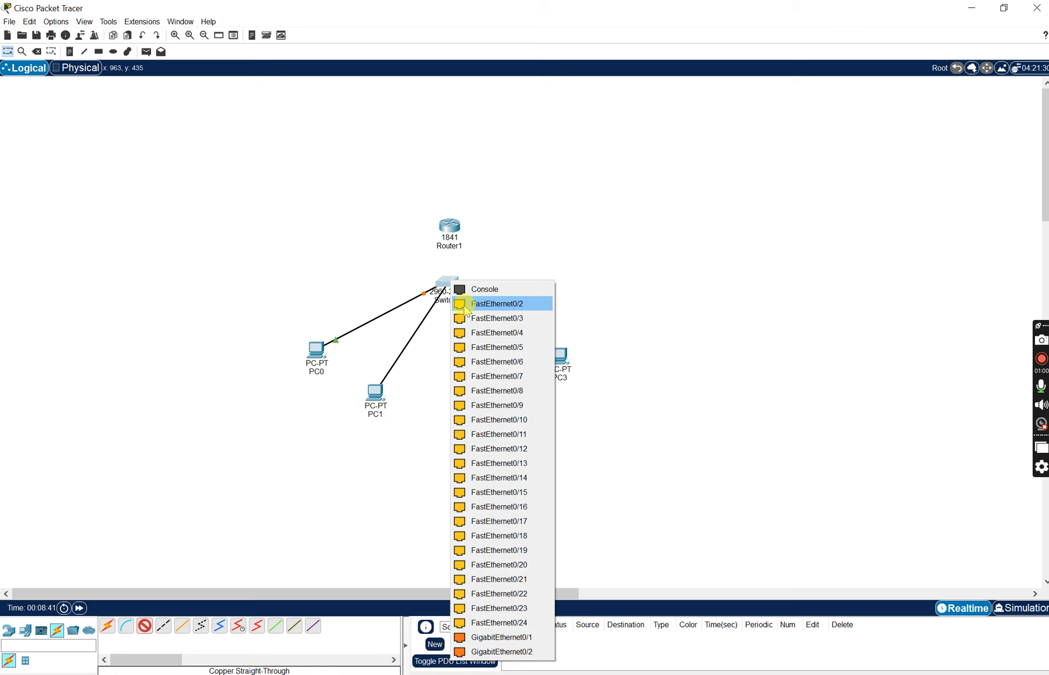
click(464, 304)
- Connect PC2's FastEthernet0 to the switch's FastEthernet0/3 with a copper straight-through cable
click(146, 626)
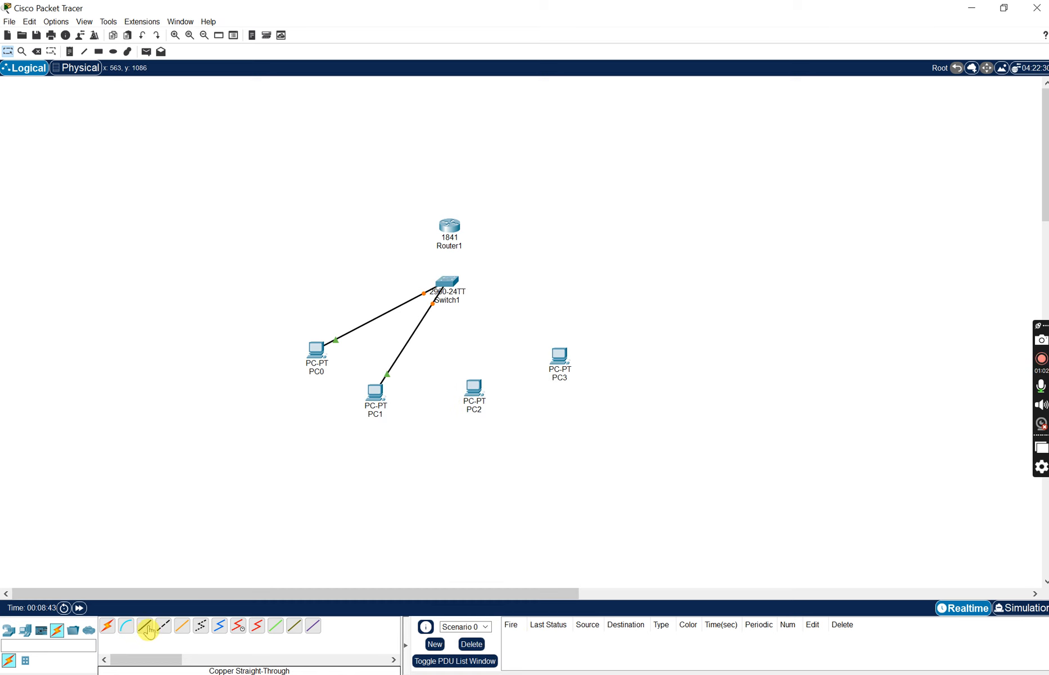
click(474, 392)
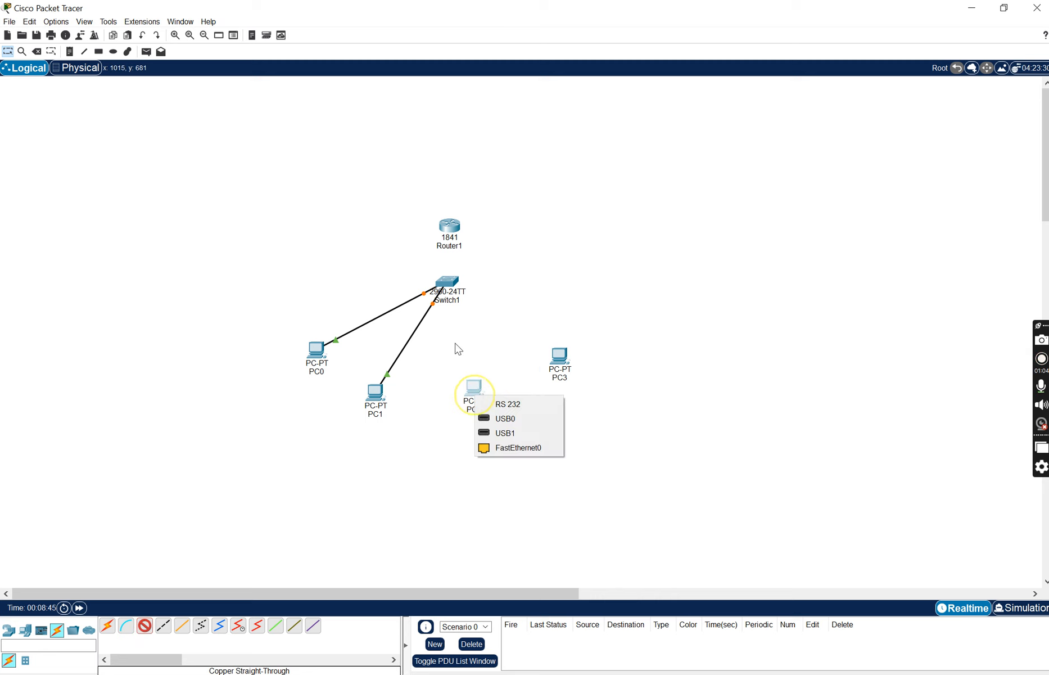
click(495, 447)
click(459, 293)
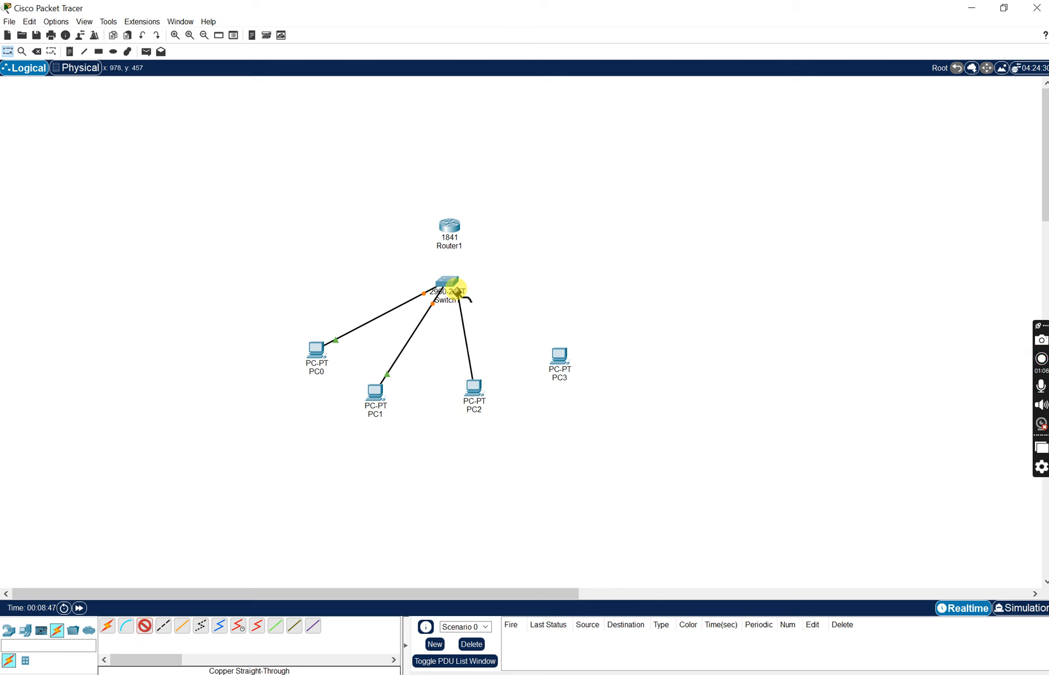
click(481, 308)
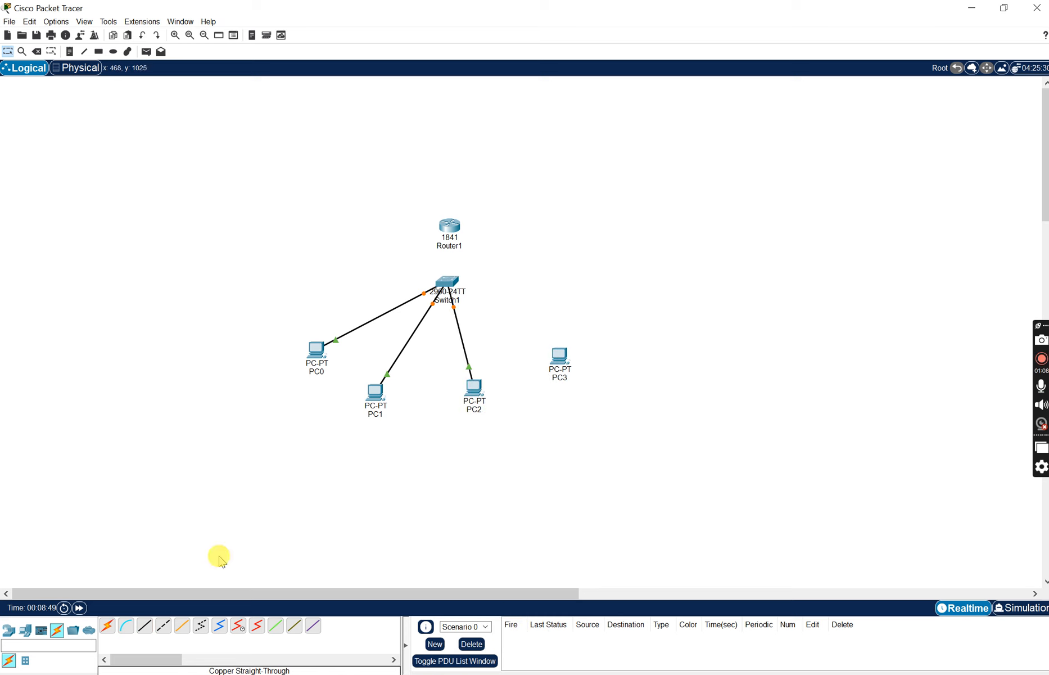
- Connect PC3's FastEthernet0 to the switch's FastEthernet0/4 with a copper straight-through cable
click(145, 625)
click(562, 376)
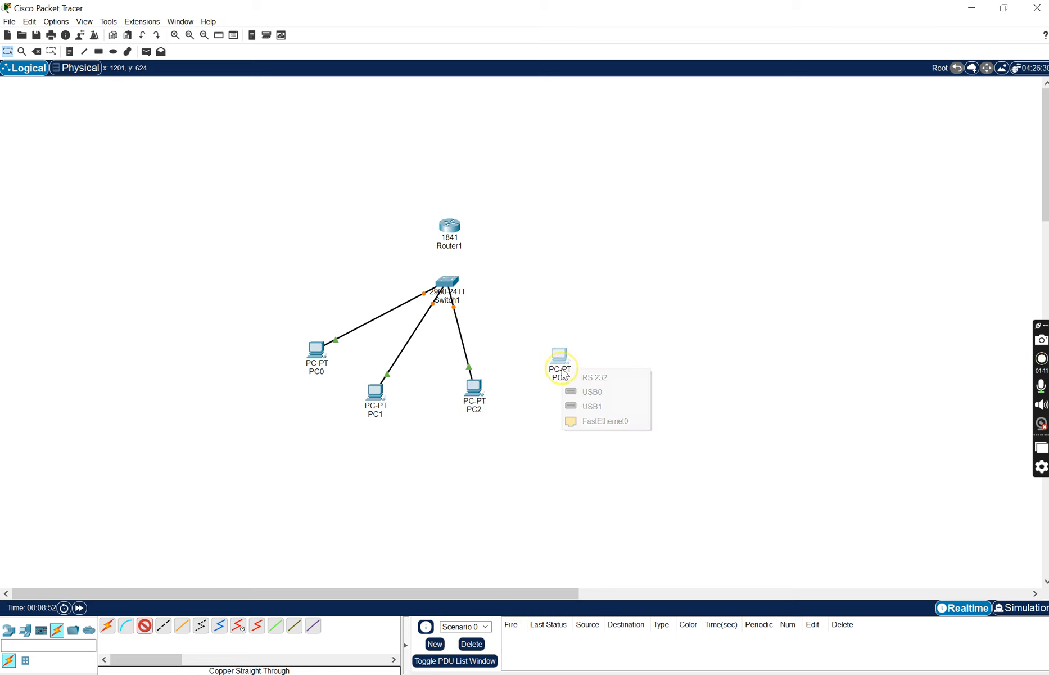
click(581, 422)
click(448, 283)
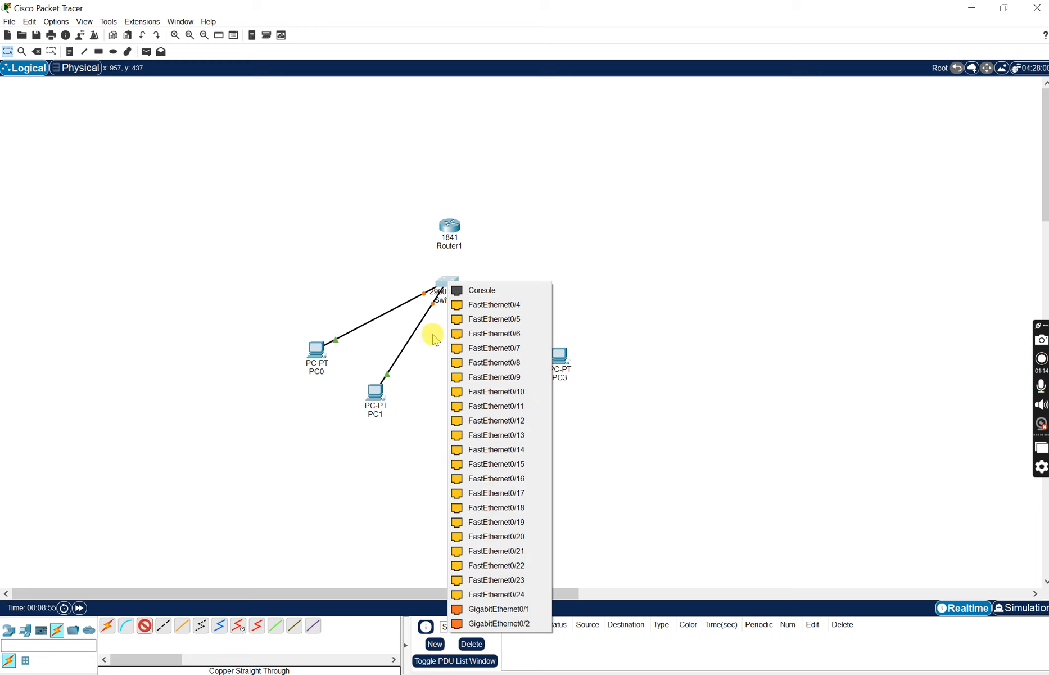
click(495, 319)
- Connect the router's FastEthernet0/0 to the switch's FastEthernet0/5 with a copper straight-through cable
click(145, 625)
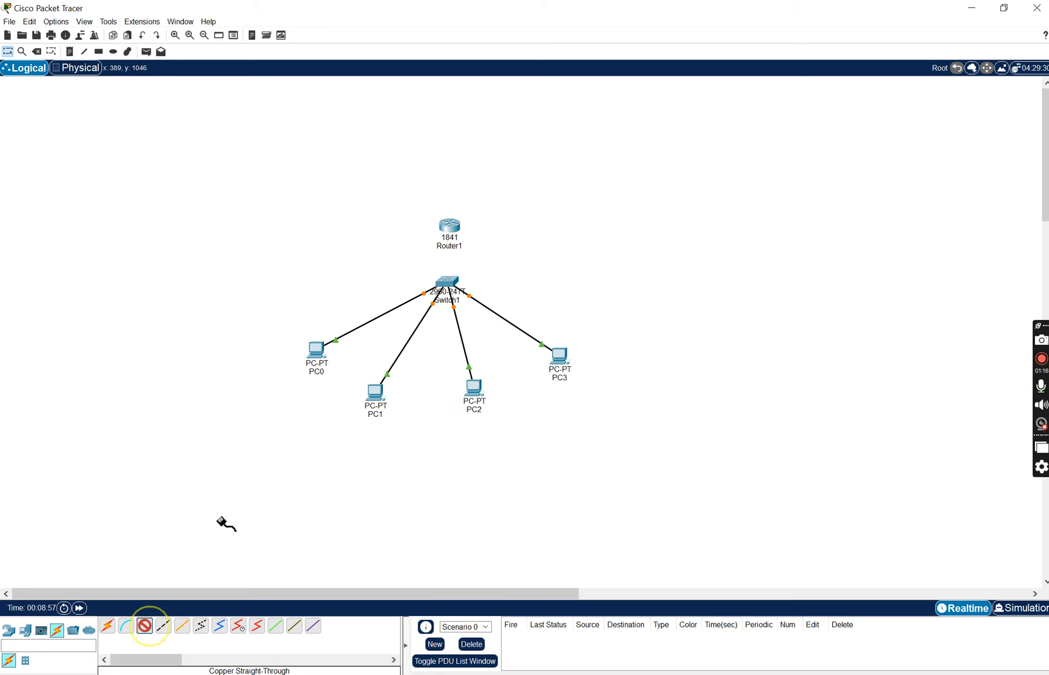
click(450, 227)
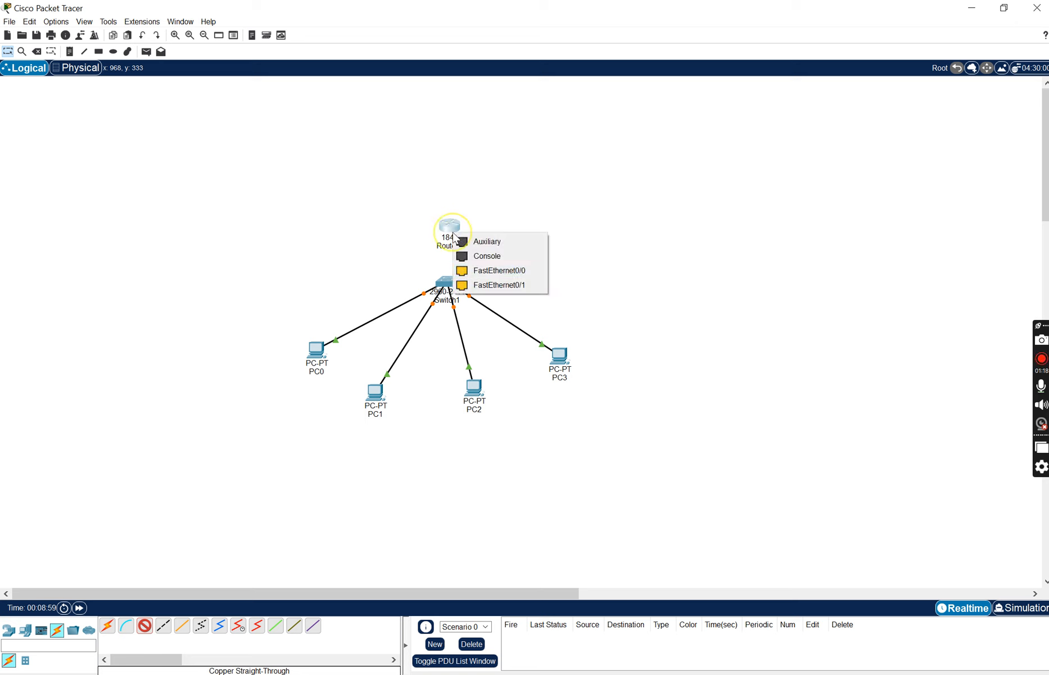
click(478, 271)
click(447, 281)
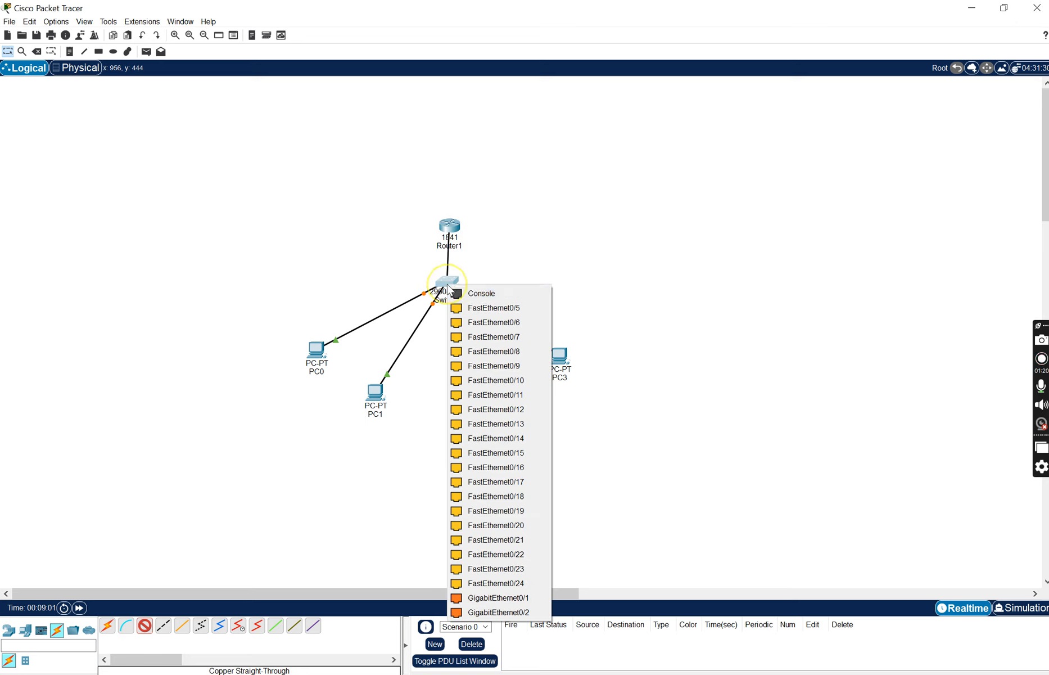
click(478, 310)
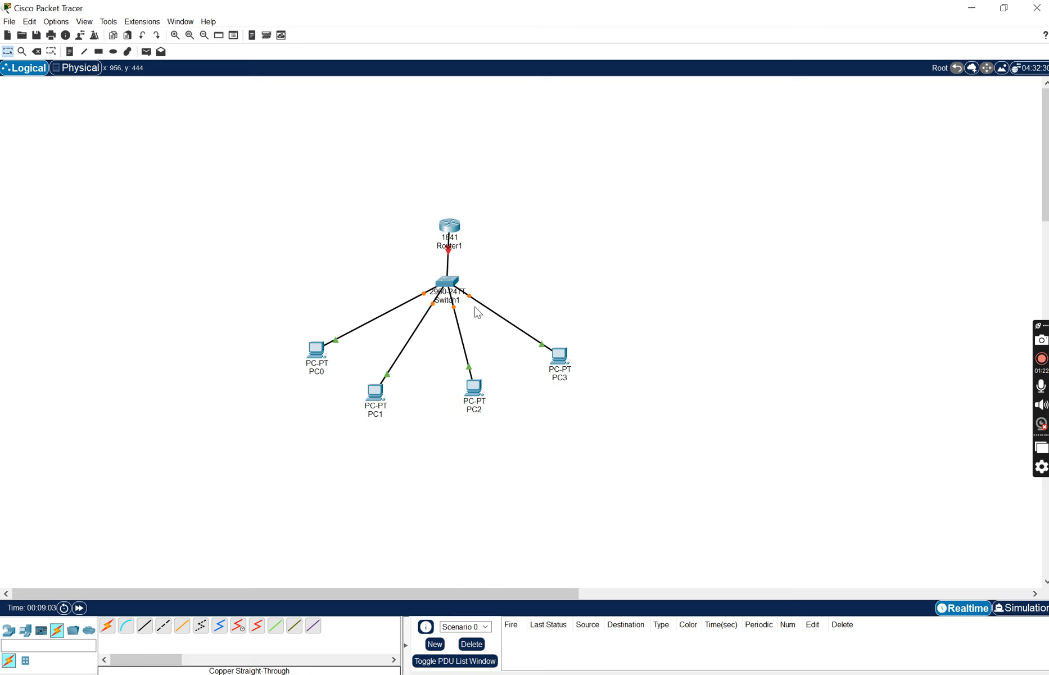
- Rearrange the router, switch and four PCs so the topology is spaced more evenly, with the router higher above the switch
drag(446, 230, 451, 208)
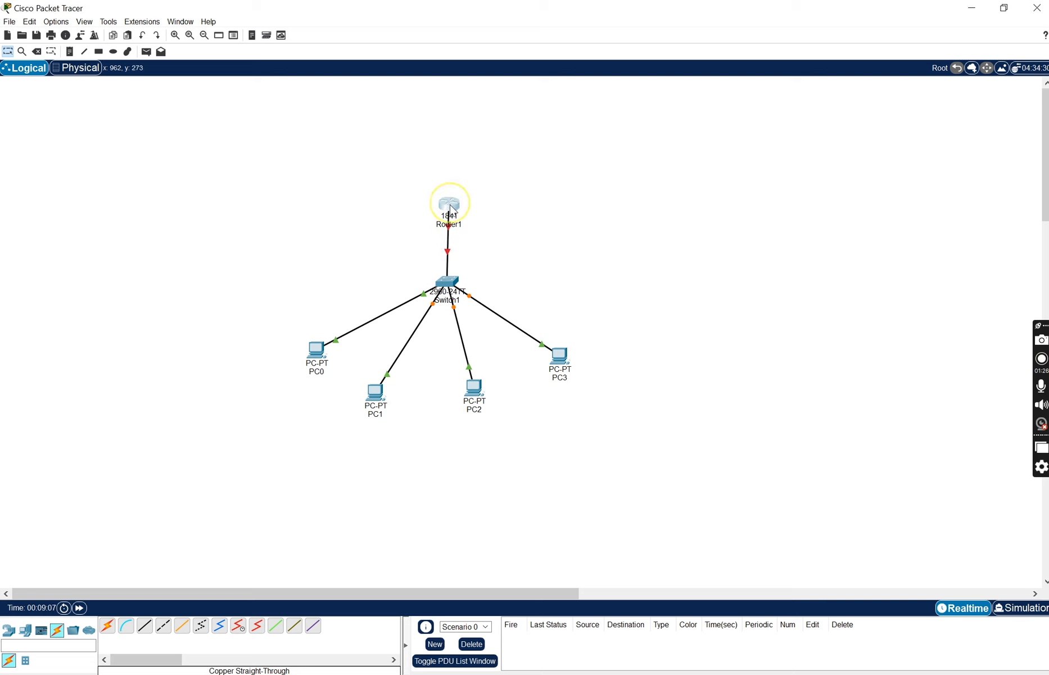
drag(325, 356, 325, 374)
click(462, 277)
mouse_move(449, 282)
mouse_down()
mouse_move(438, 299)
mouse_move(451, 299)
mouse_up()
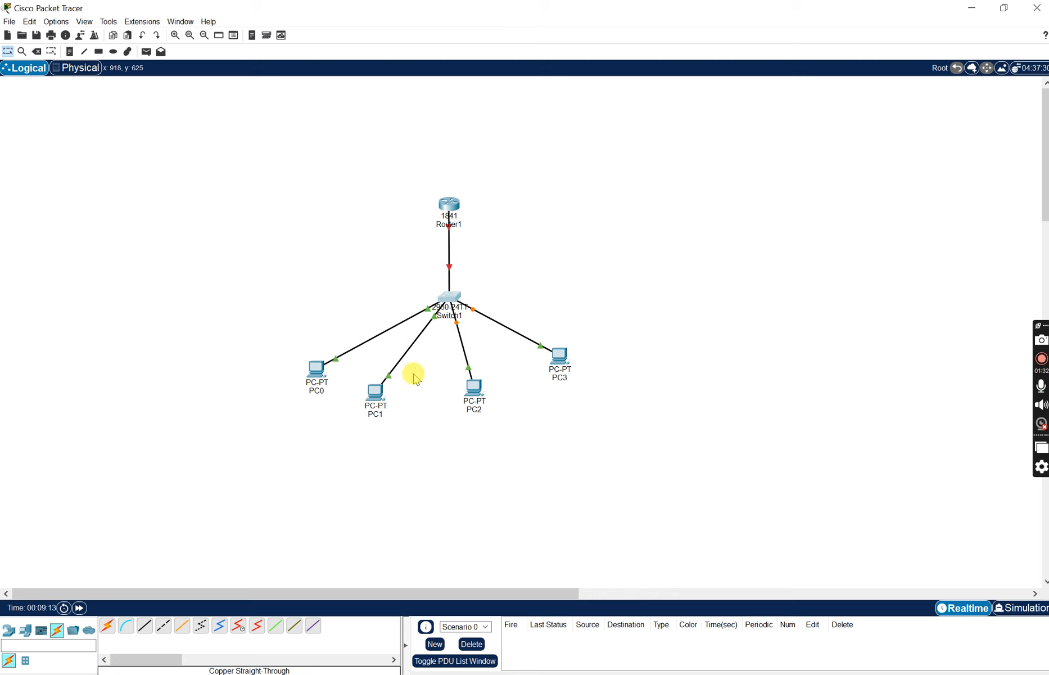
drag(375, 391, 397, 380)
click(468, 389)
drag(478, 388, 487, 378)
click(558, 358)
drag(558, 358, 580, 360)
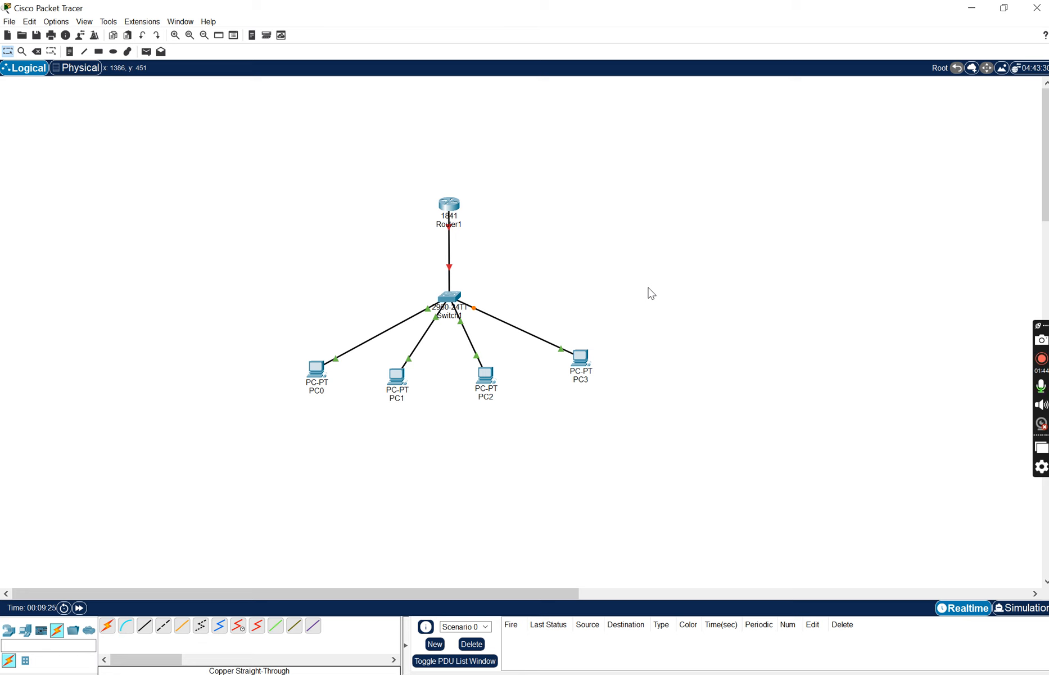
- Give the router's FastEthernet0/0 interface the IPv4 address 192.168.1.1 with subnet mask 255.255.255.0
click(451, 202)
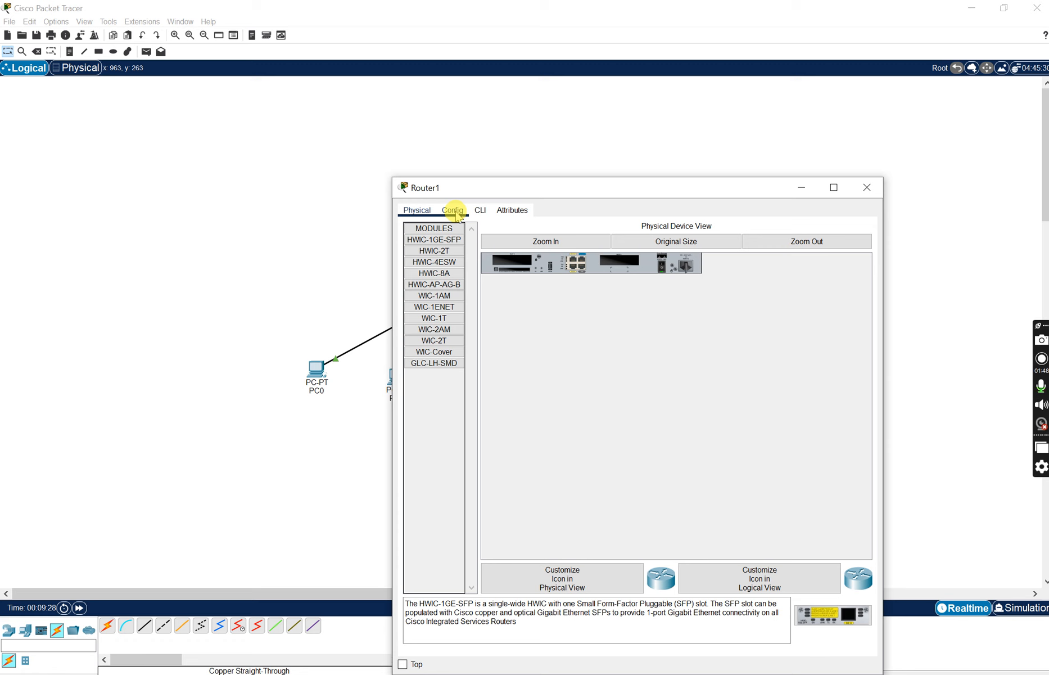
click(454, 213)
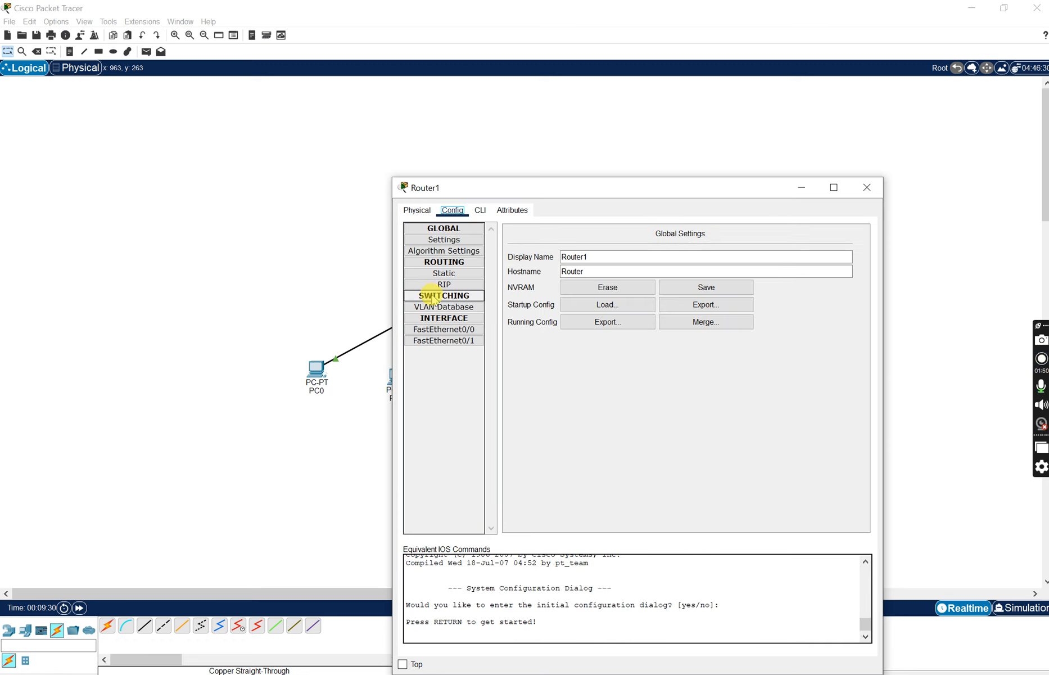
click(431, 331)
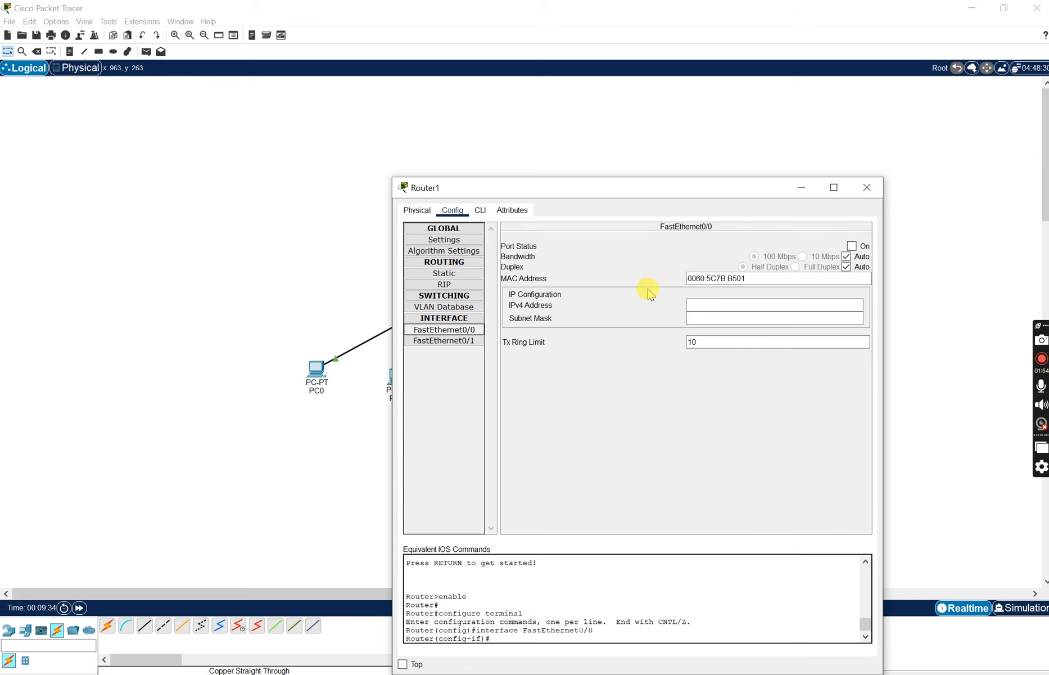
click(701, 304)
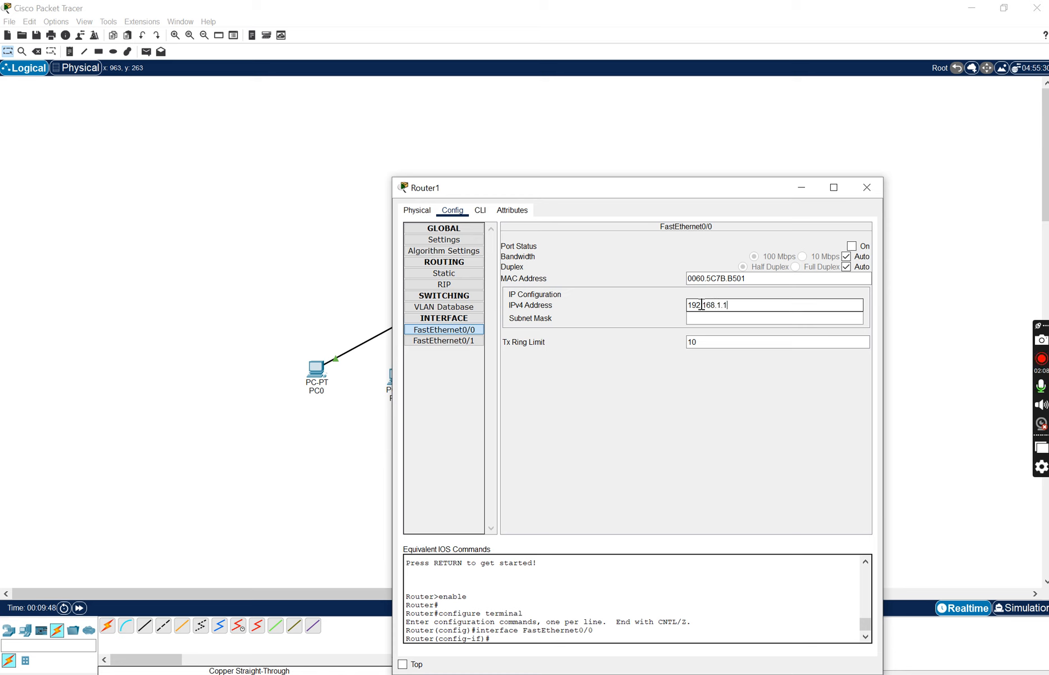
drag(728, 304, 707, 304)
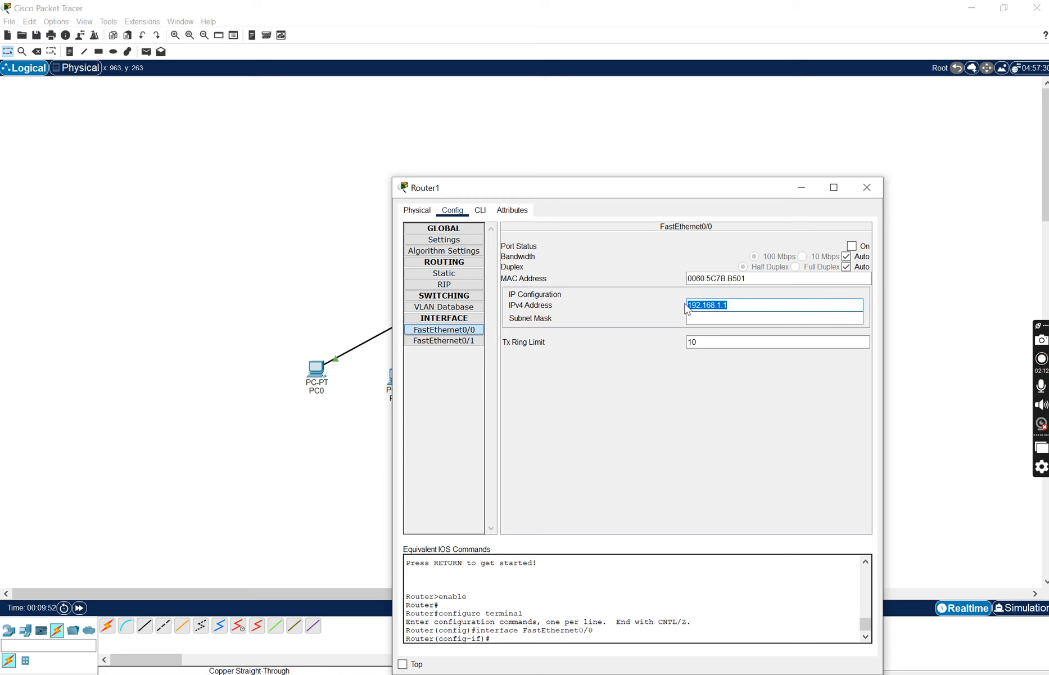
click(722, 318)
click(767, 304)
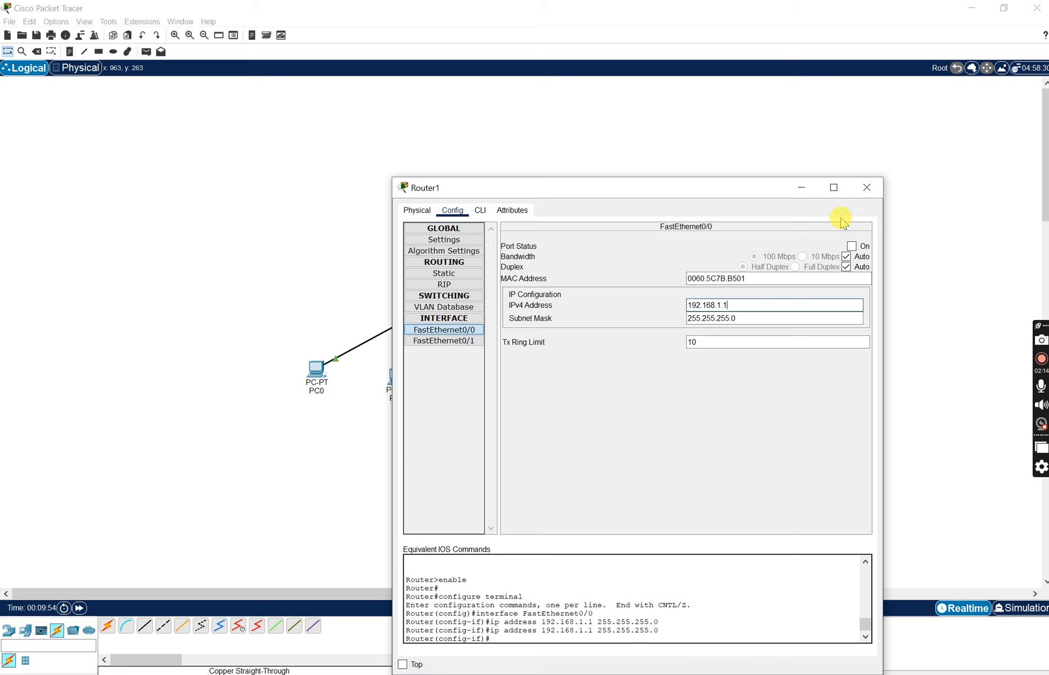
click(867, 188)
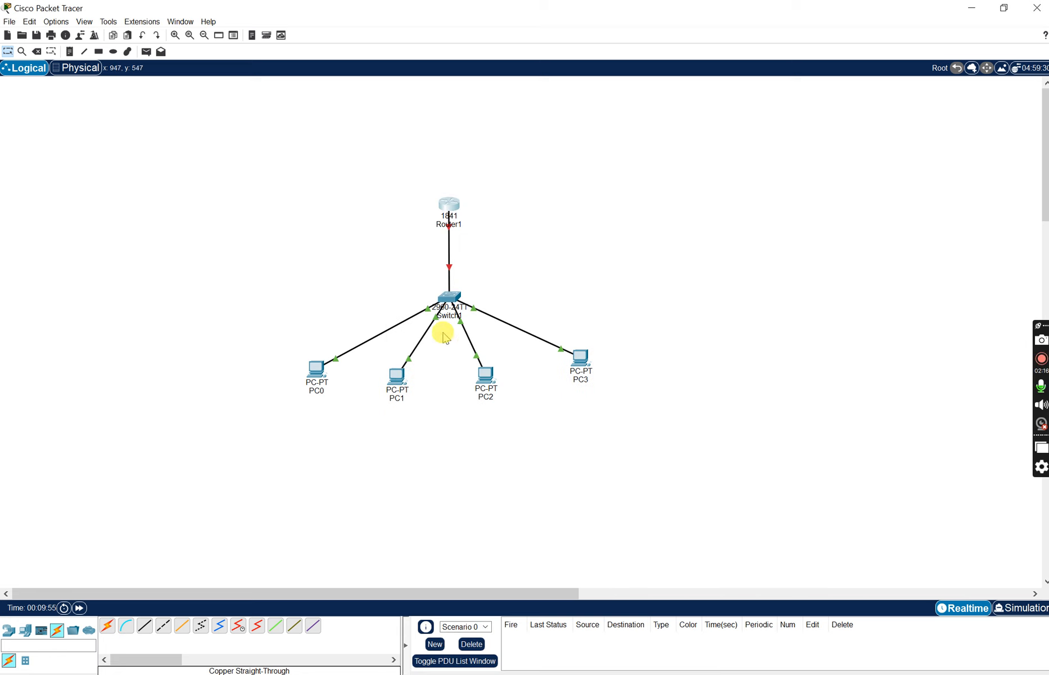
- Configure PC0 with default gateway 192.168.1.1 and, on FastEthernet0, IPv4 address 192.168.1.2 with subnet mask 255.255.255.0
click(315, 373)
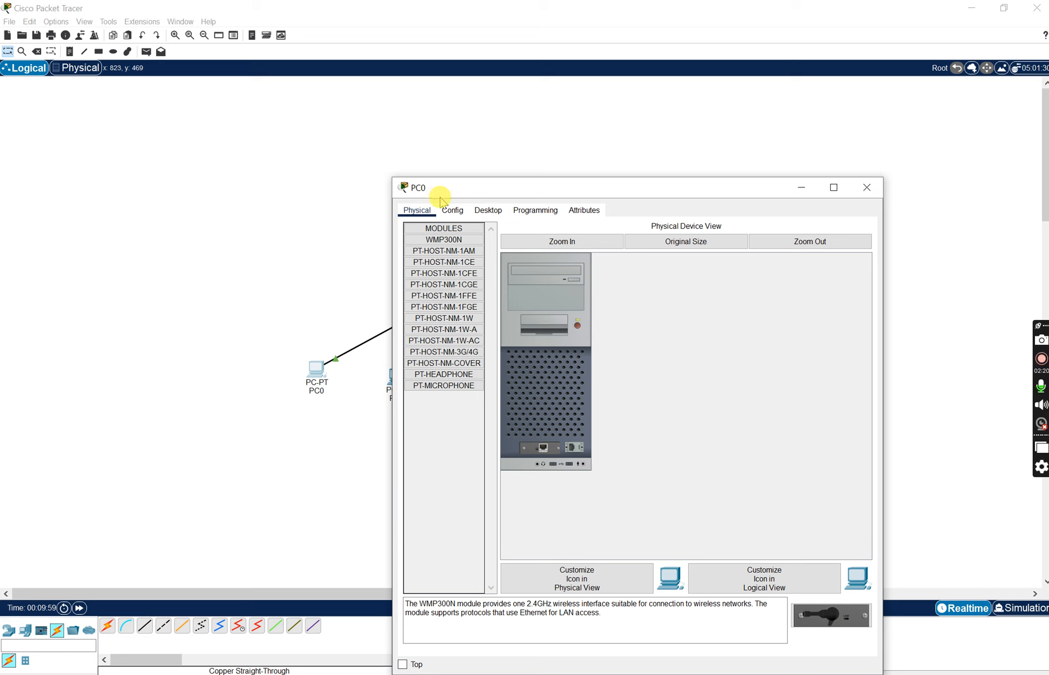
click(463, 212)
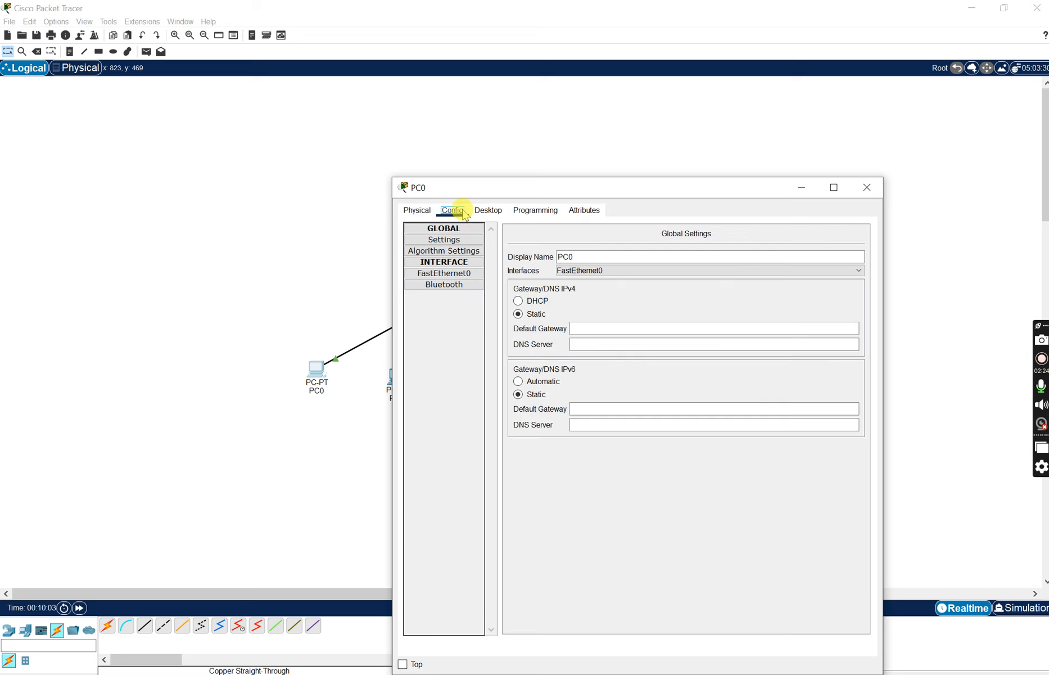
click(599, 327)
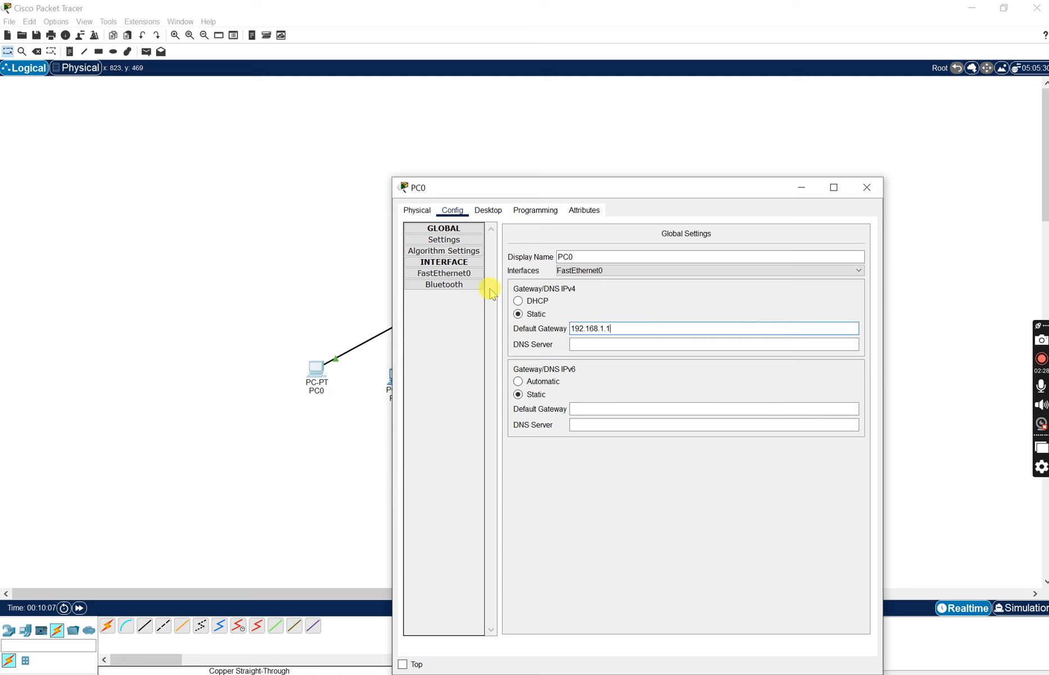
click(442, 272)
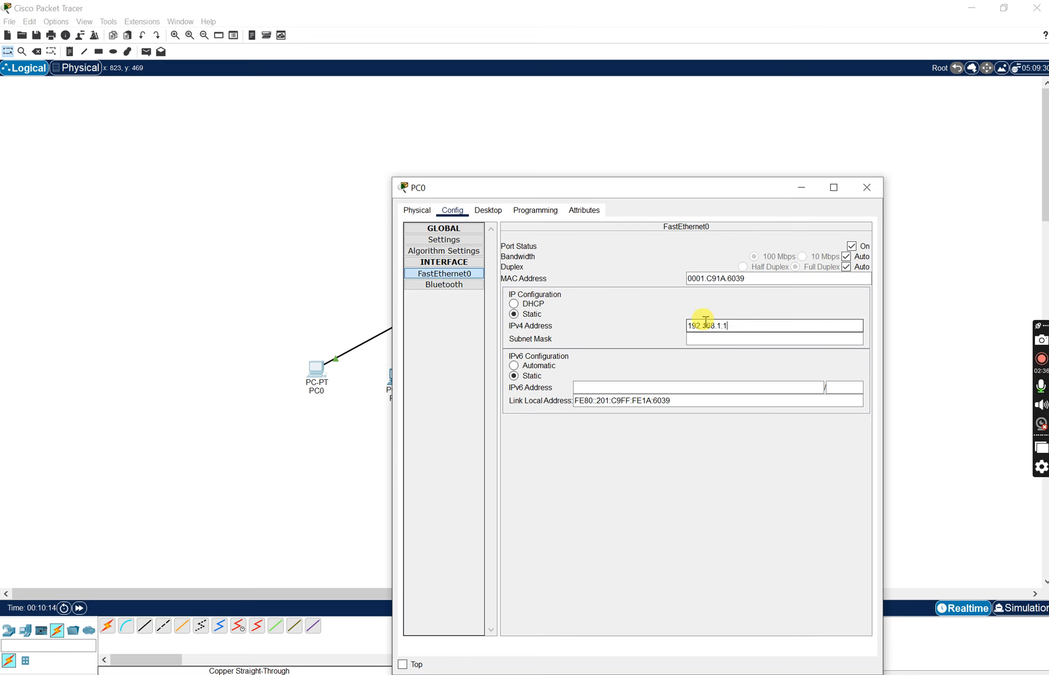
click(741, 338)
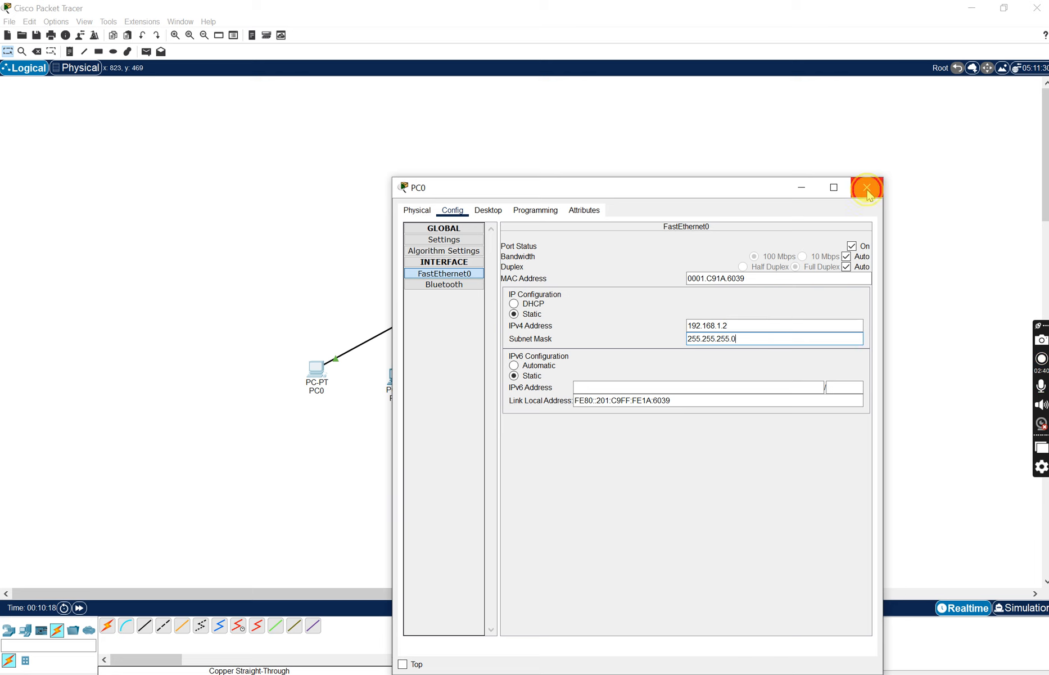
click(867, 188)
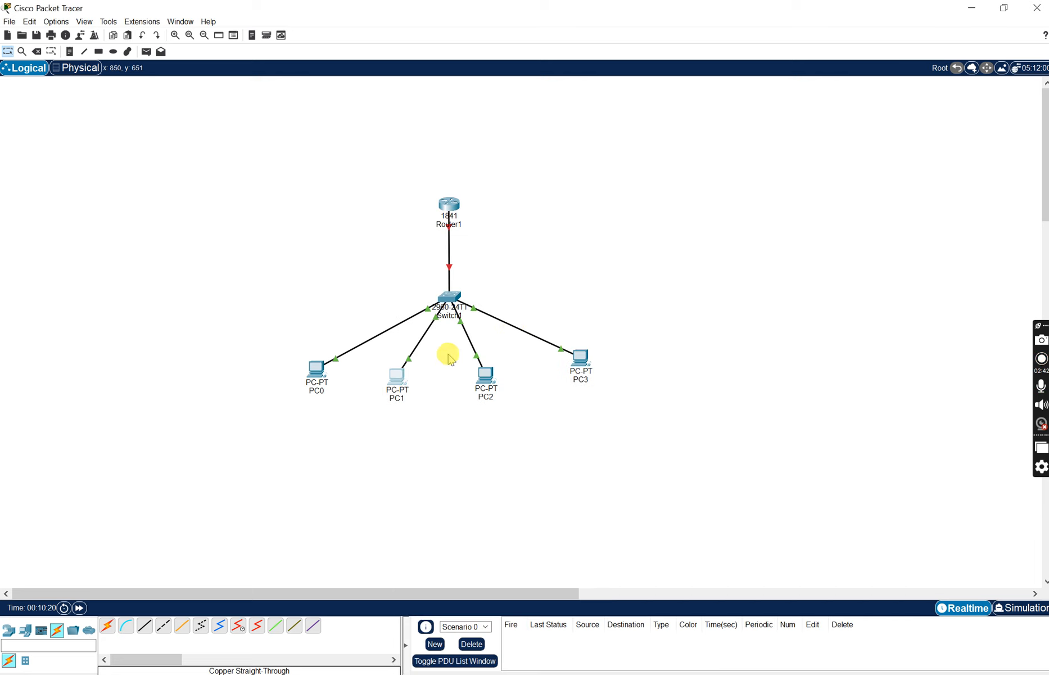
- Configure PC1 with default gateway 192.168.1.1 and, on FastEthernet0, IPv4 address 192.168.1.3 with subnet mask 255.255.255.0
click(397, 375)
click(451, 209)
click(609, 328)
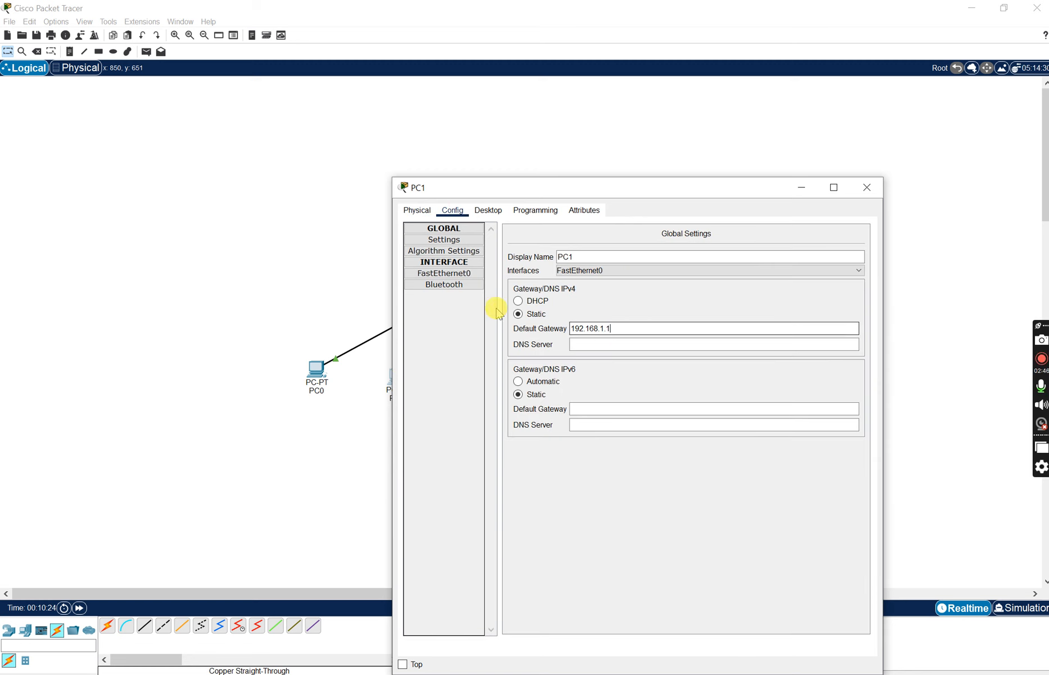
click(444, 273)
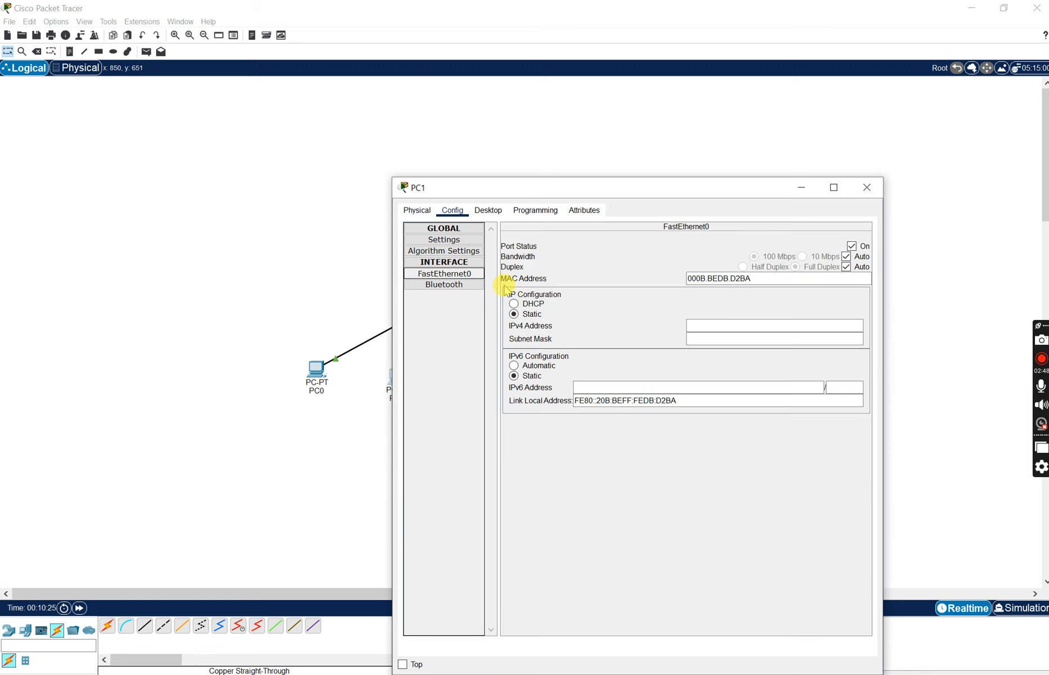
click(705, 325)
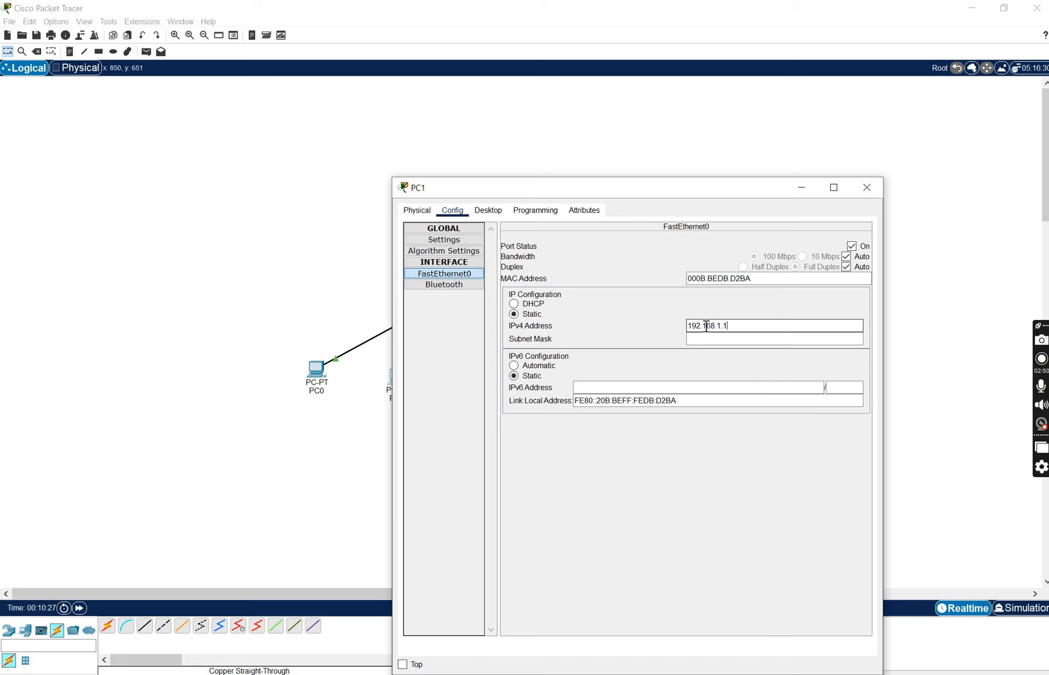
text(192.168.1.3)
click(725, 339)
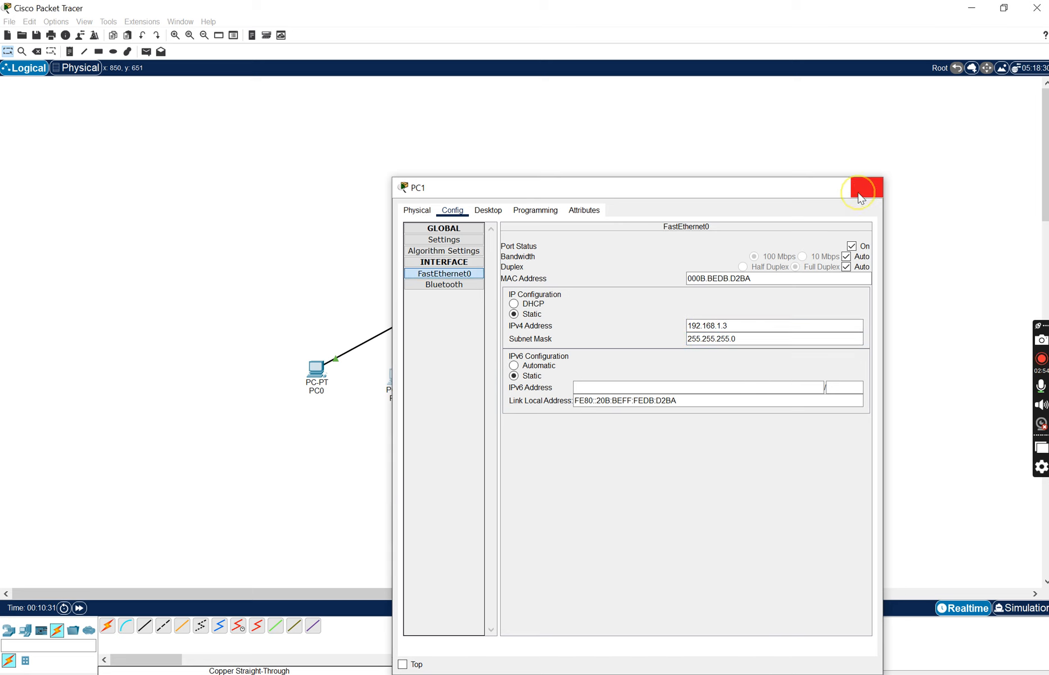
click(861, 198)
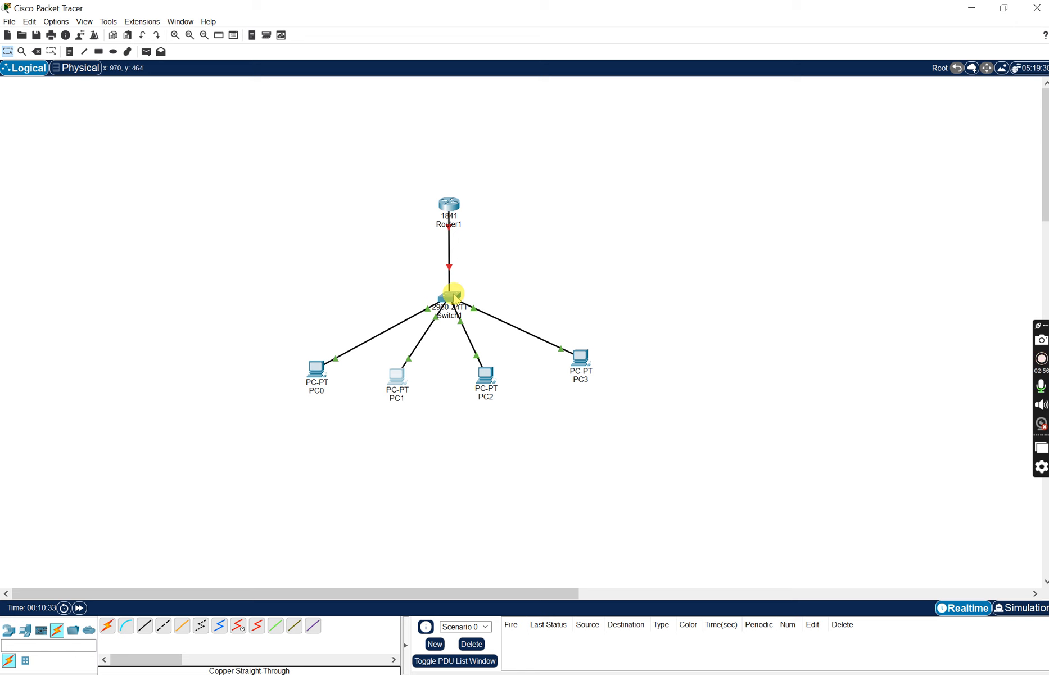
- Test connectivity by sending one simple PDU from PC0 to PC1 and another from Router1 to PC0
mouse_move(469, 296)
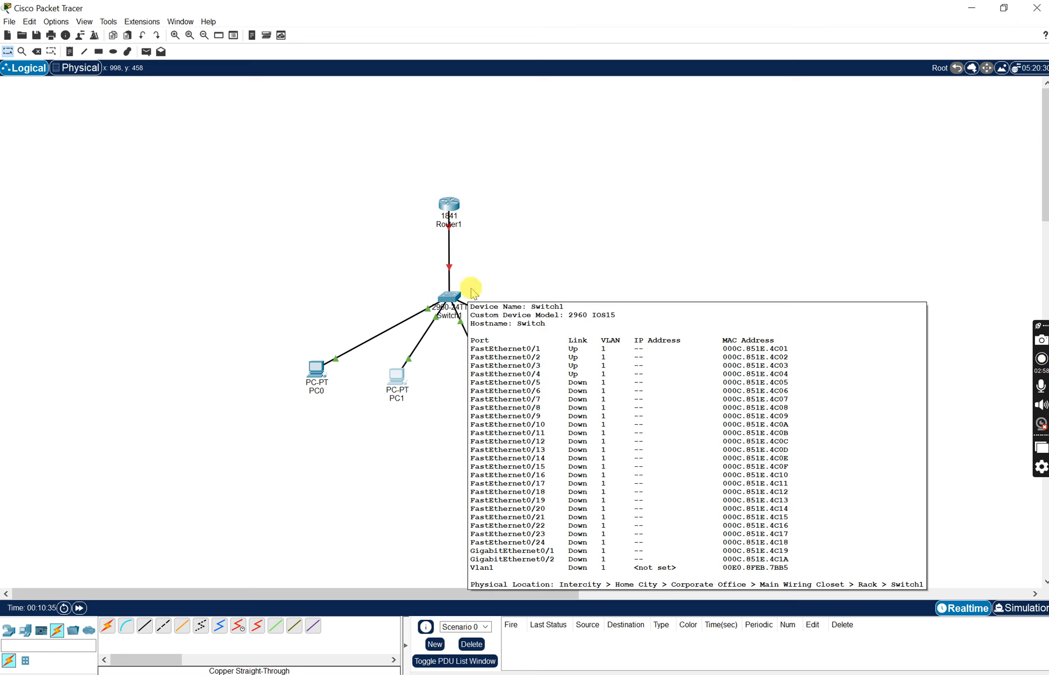
click(575, 221)
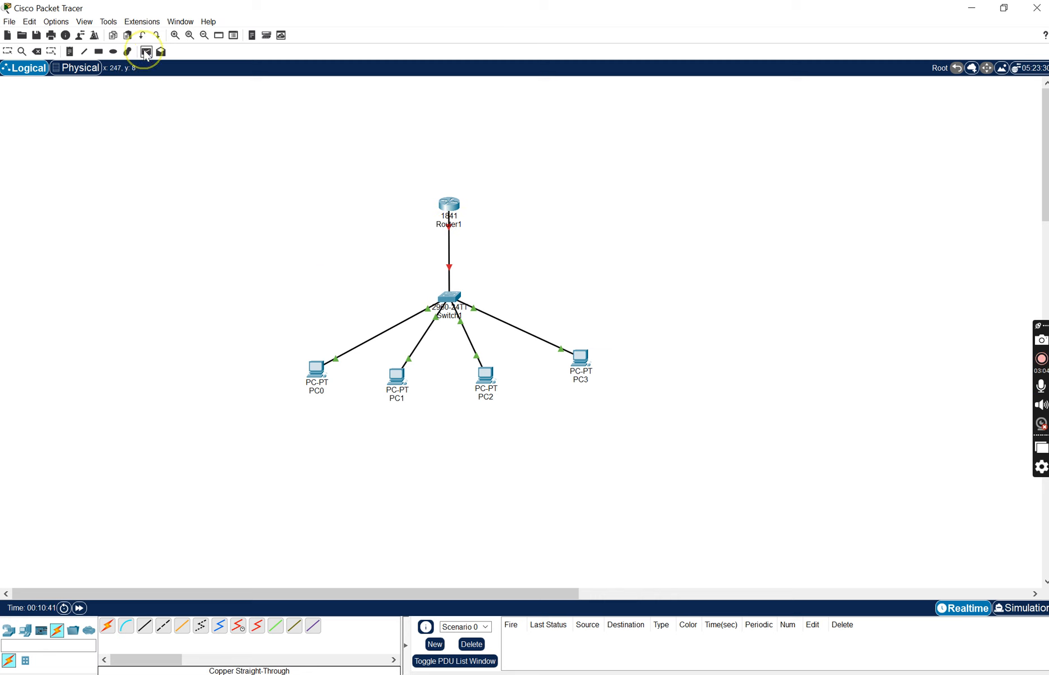
click(147, 51)
click(315, 372)
click(395, 388)
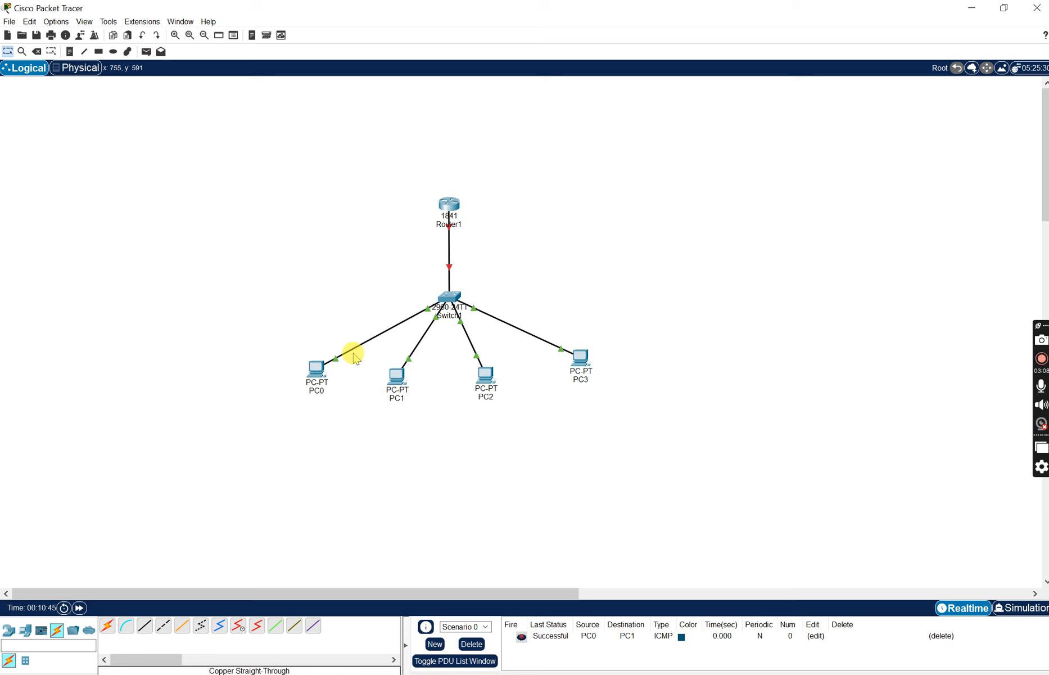
click(146, 52)
click(447, 204)
click(317, 384)
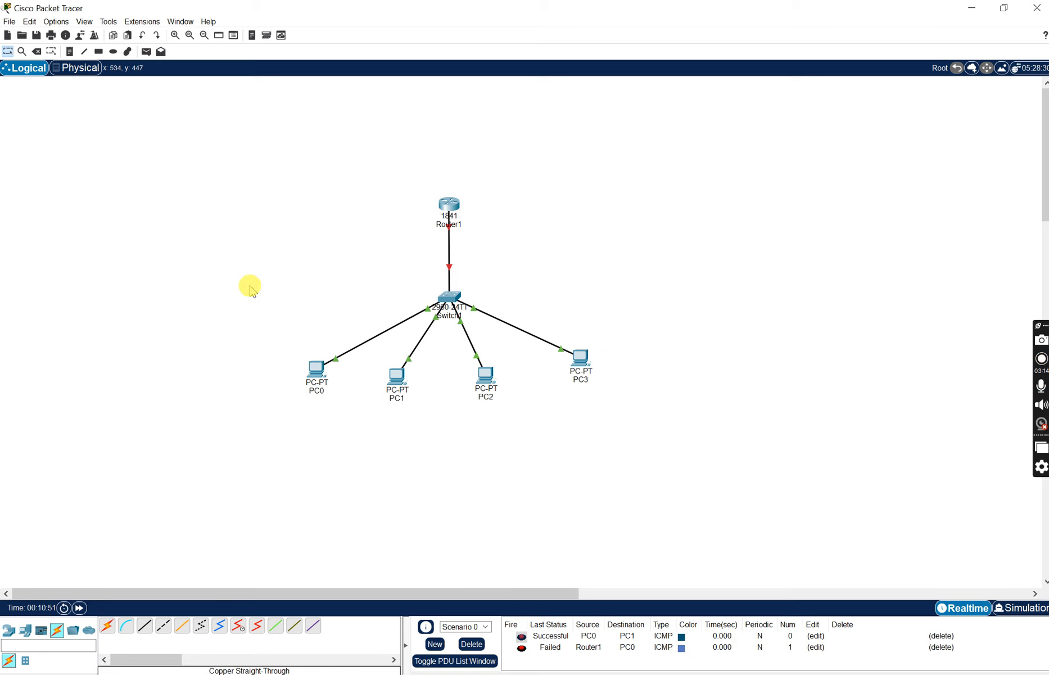
- Send simple PDUs from PC1 to PC0 and from PC1 to Router1, clearing the scenario's PDU list at the end
click(396, 376)
click(316, 371)
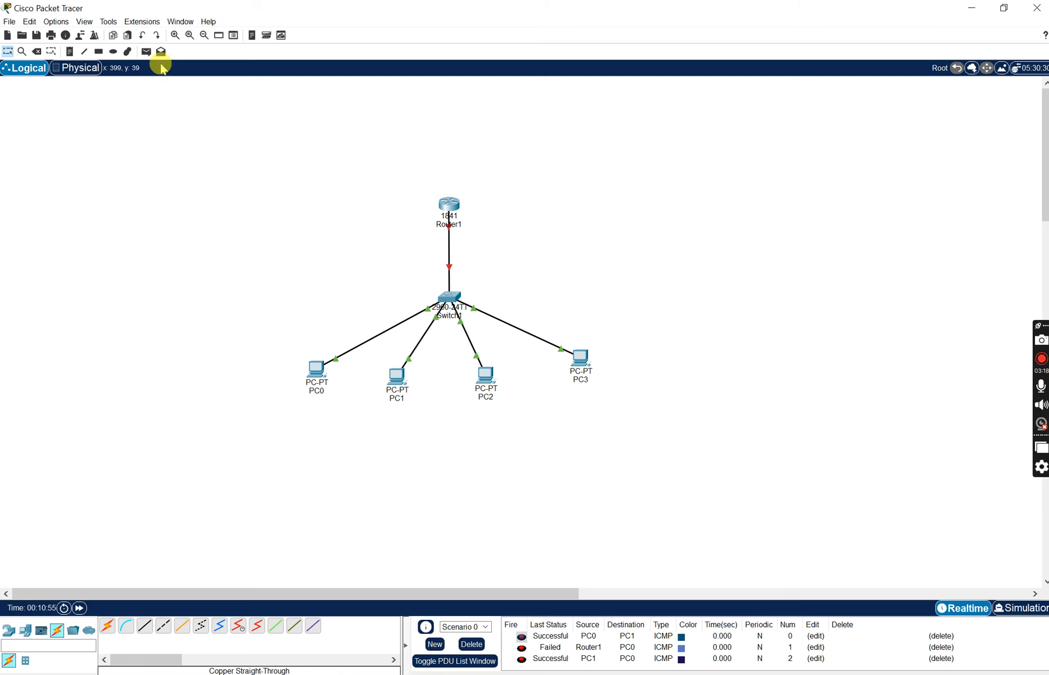
click(395, 374)
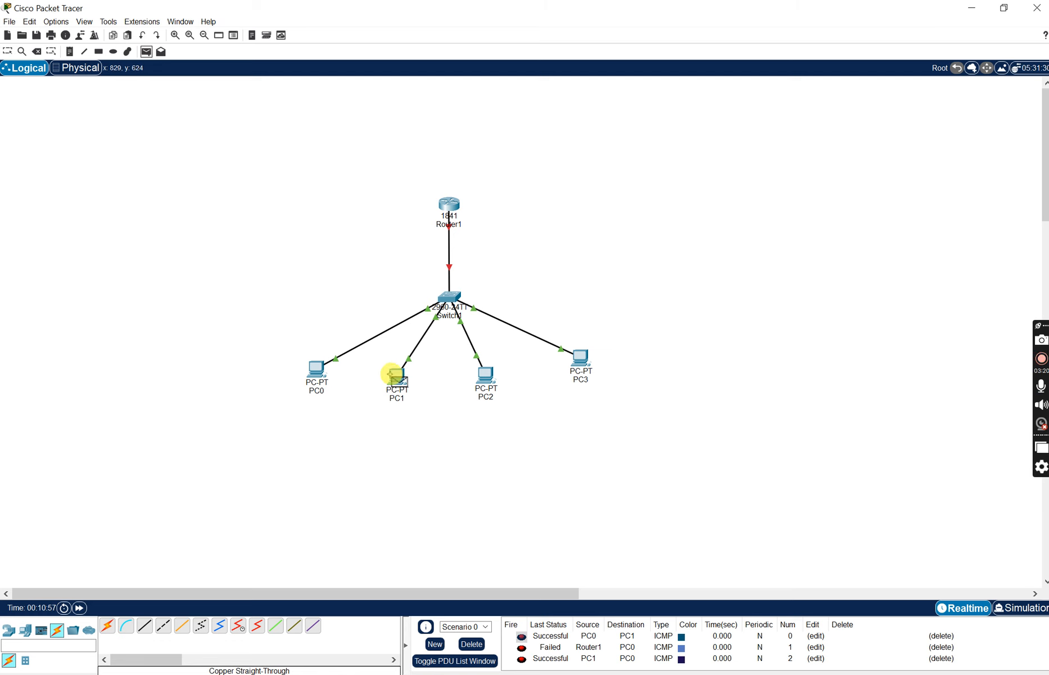
click(448, 212)
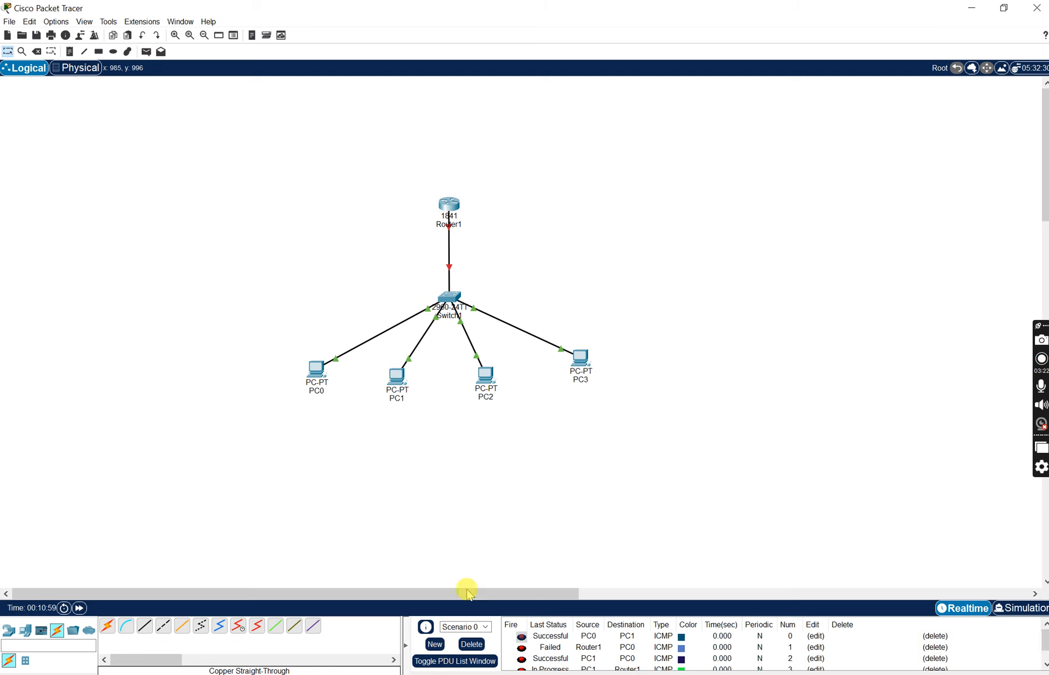
click(478, 644)
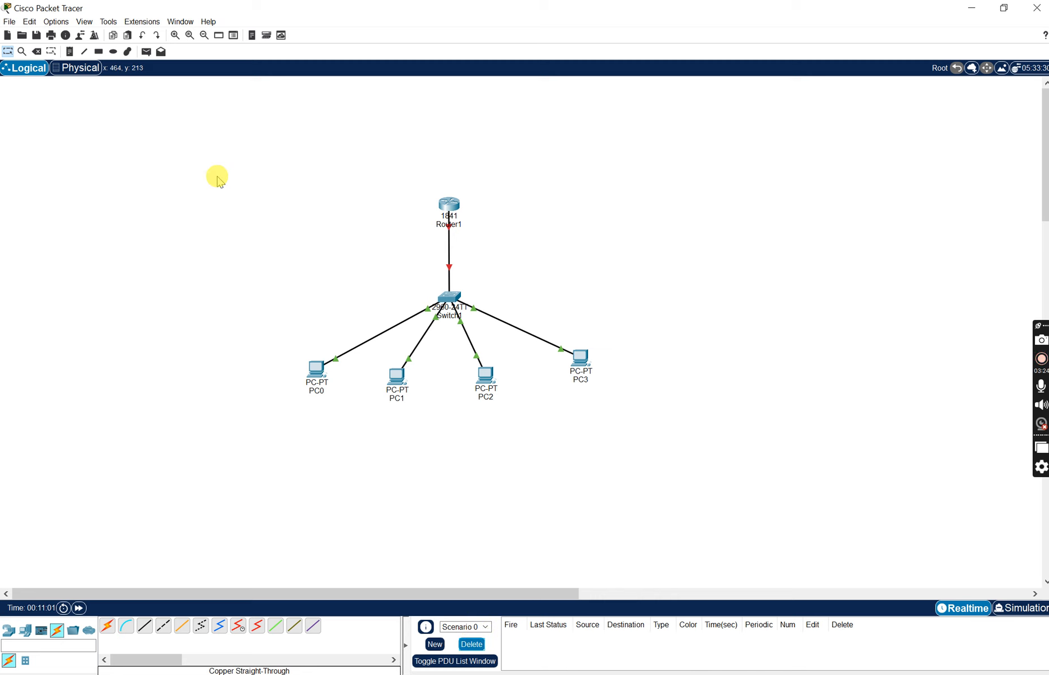
- Test the router's link with simple PDUs from Router1 to PC0 and to PC1, and clear the scenario's PDU list
click(144, 53)
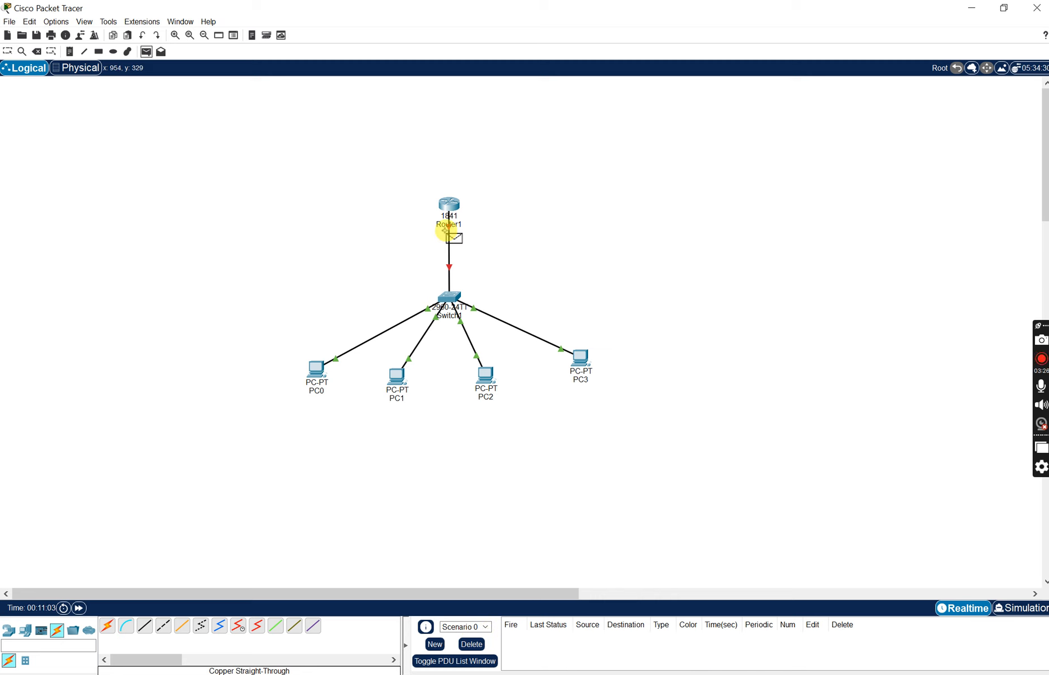
click(456, 206)
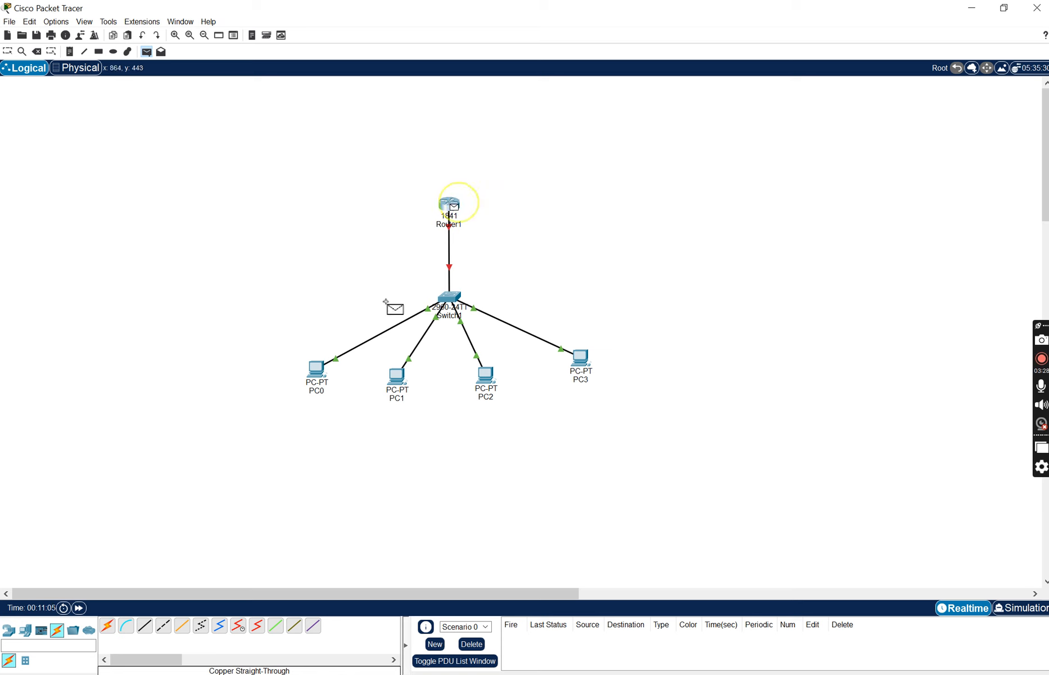
click(322, 375)
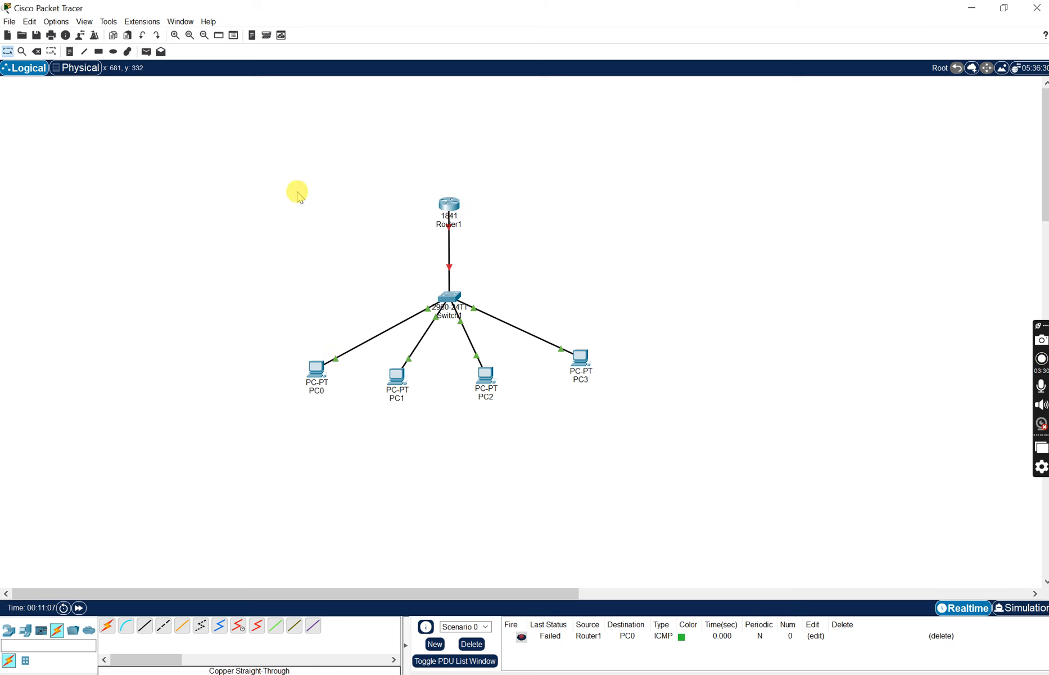
click(146, 51)
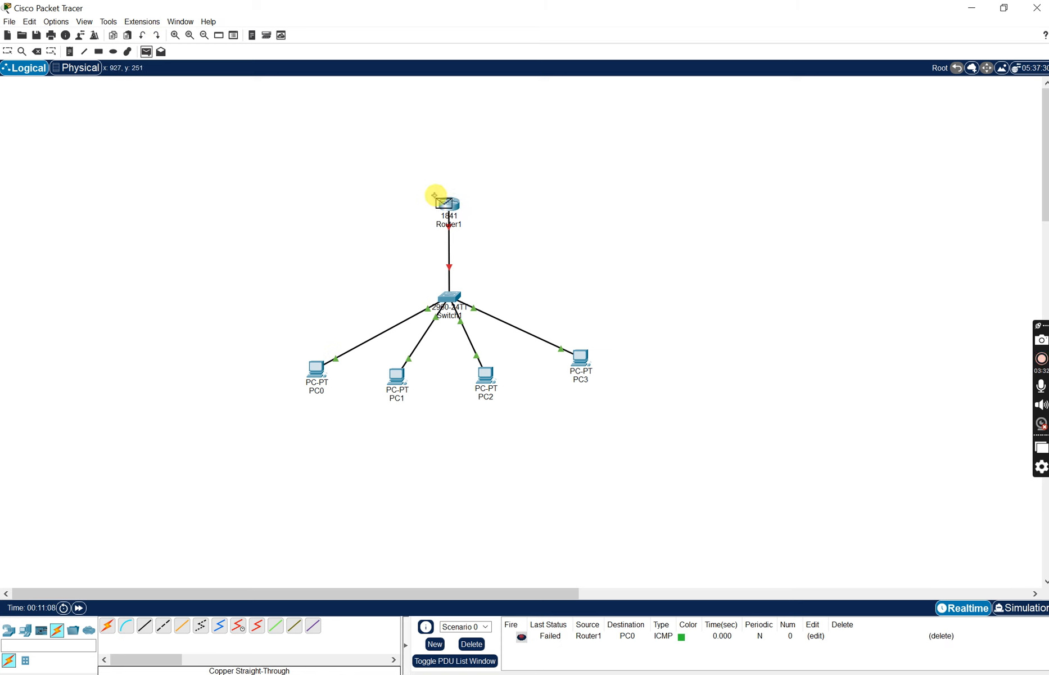
click(457, 210)
click(396, 376)
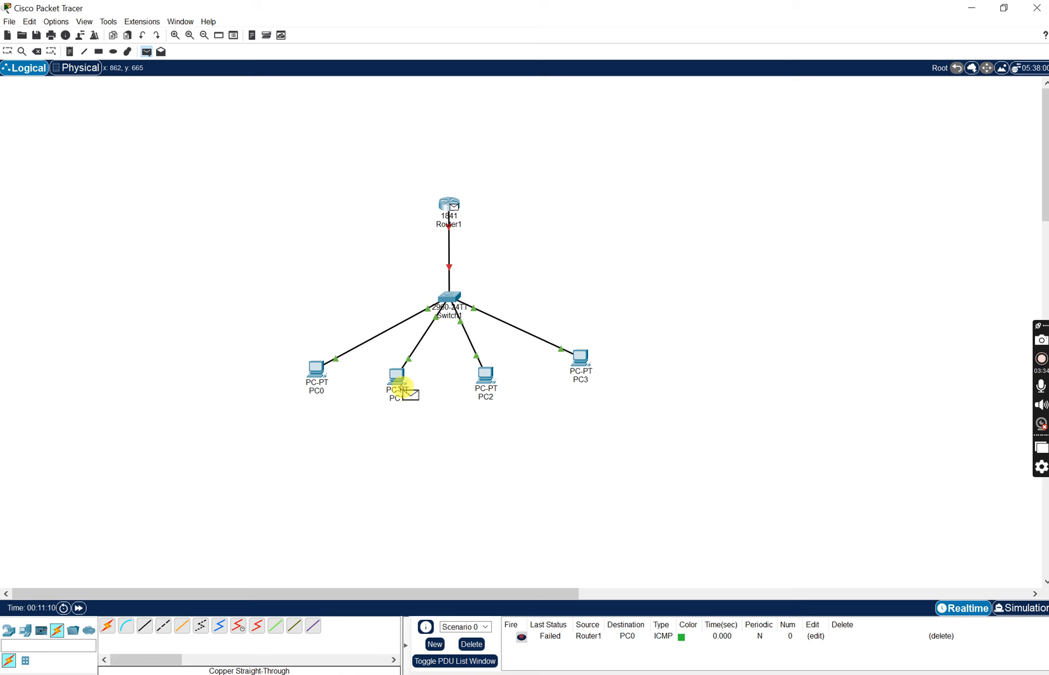
click(471, 644)
- Send simple PDUs from PC0 to PC1 and from PC0 to Router1, and clear the scenario's PDU list
click(146, 52)
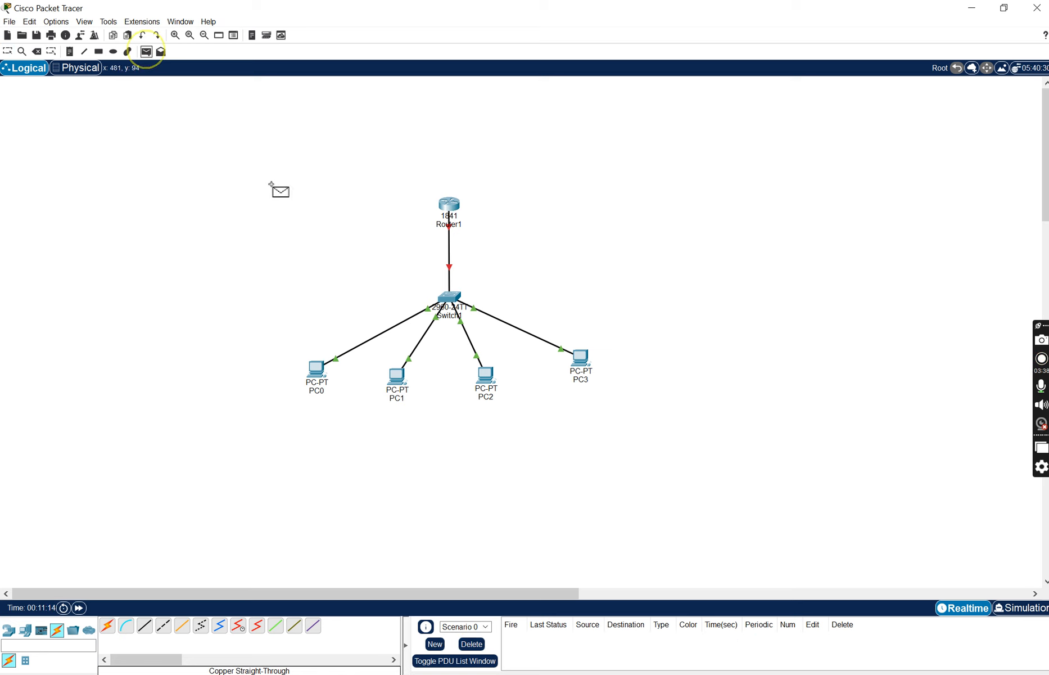
click(314, 369)
click(399, 376)
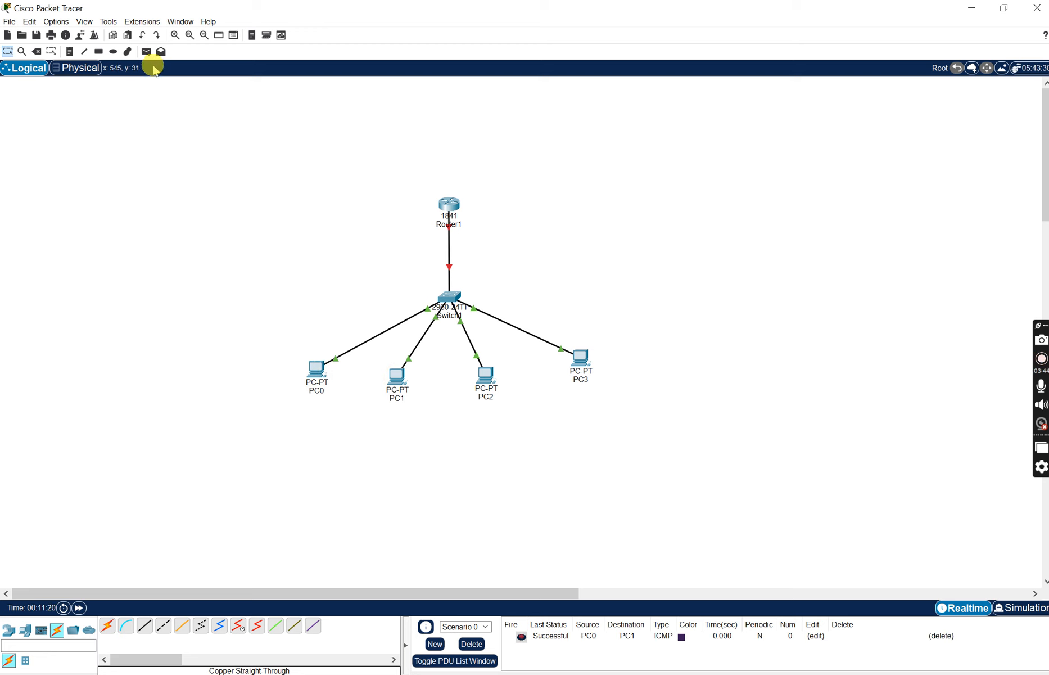
click(147, 53)
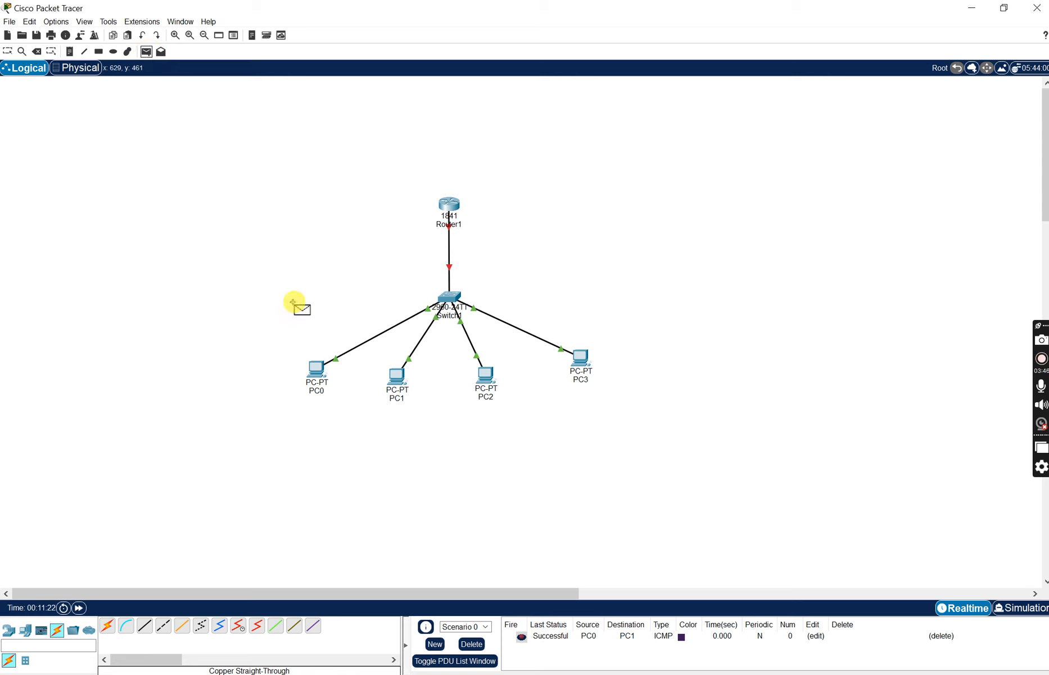
click(318, 368)
click(449, 206)
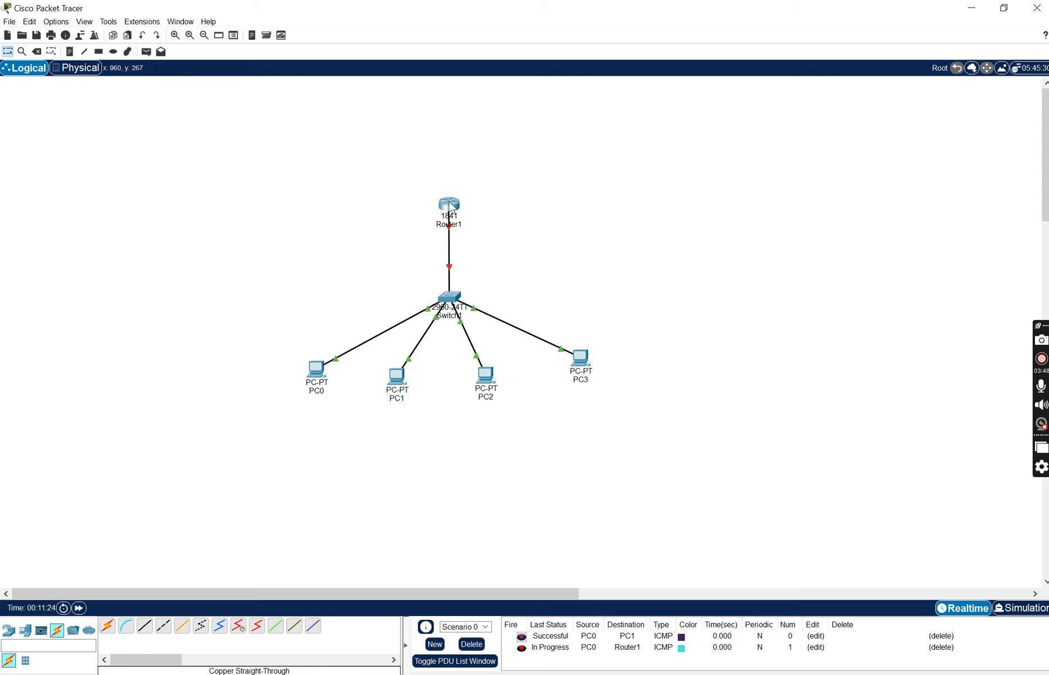
click(470, 644)
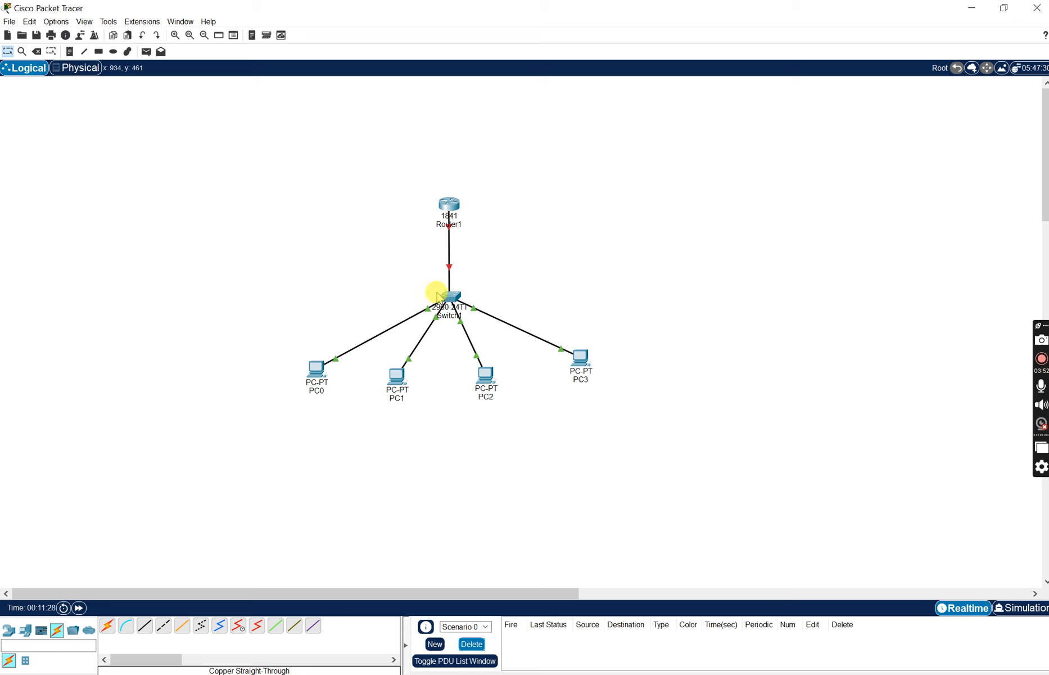
- Turn on the port status of Router1's FastEthernet0/0 interface and close the router's settings
click(456, 209)
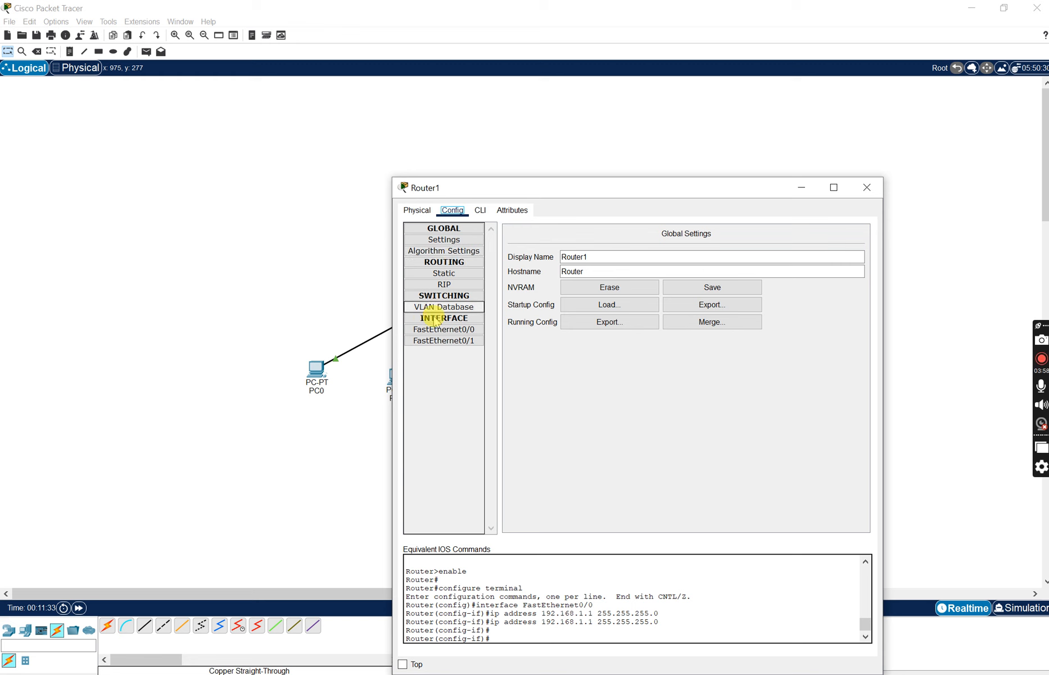
click(431, 330)
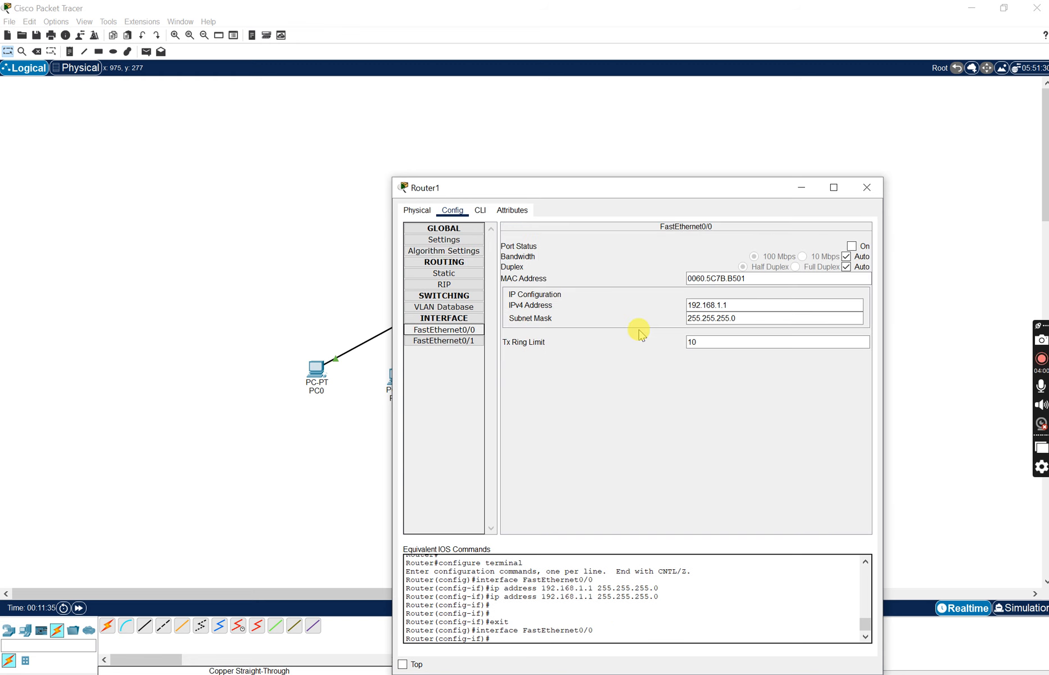
click(853, 247)
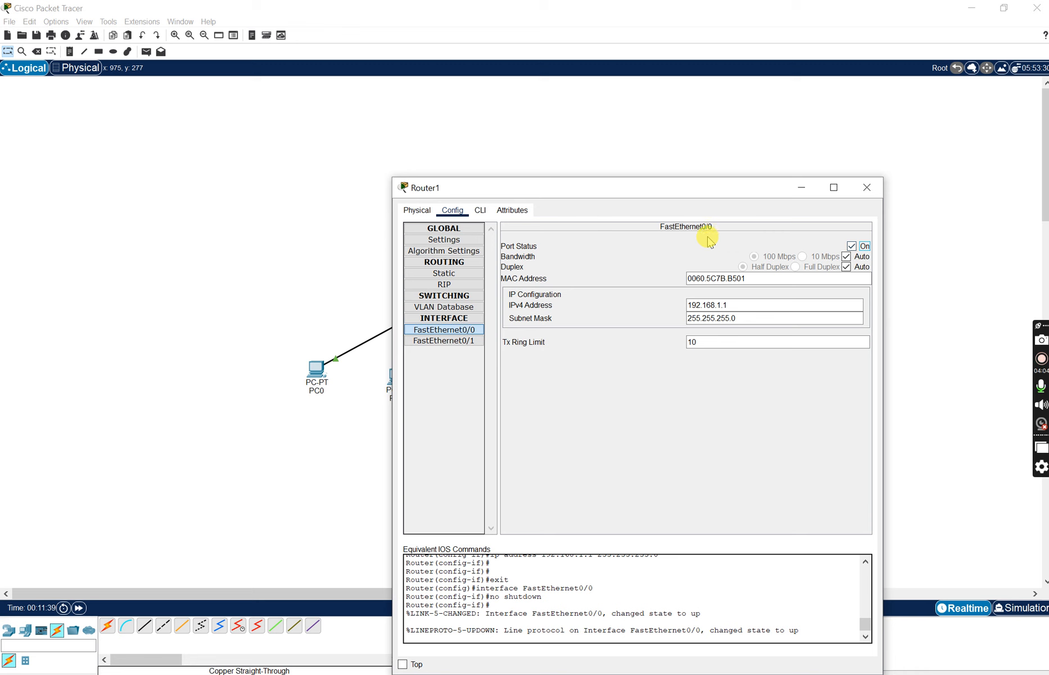
drag(680, 183, 662, 58)
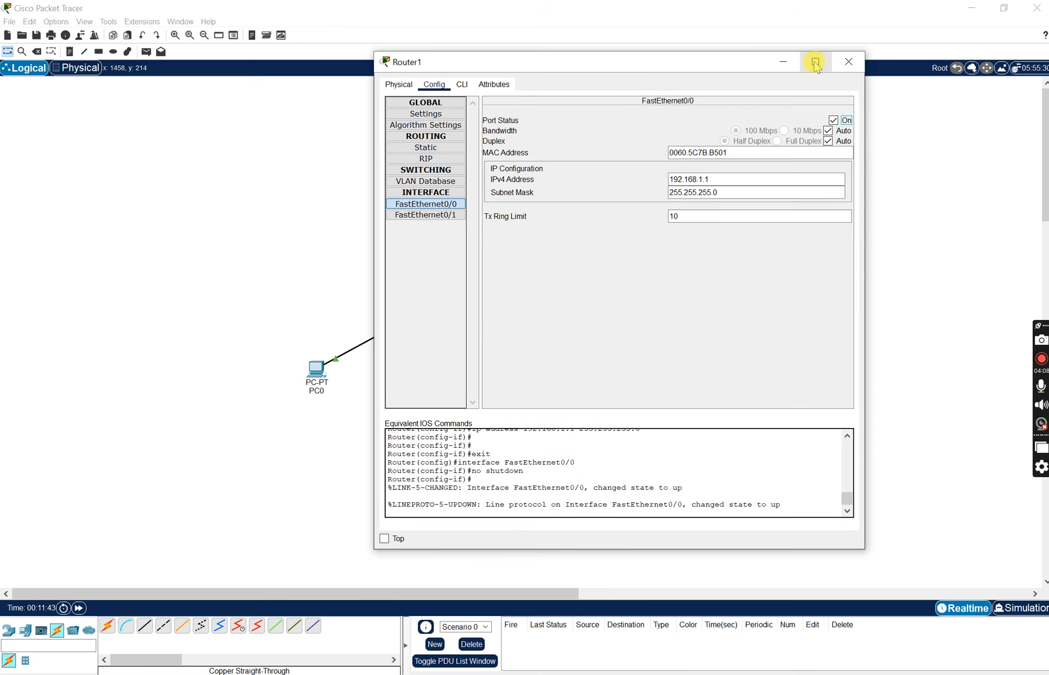
click(849, 63)
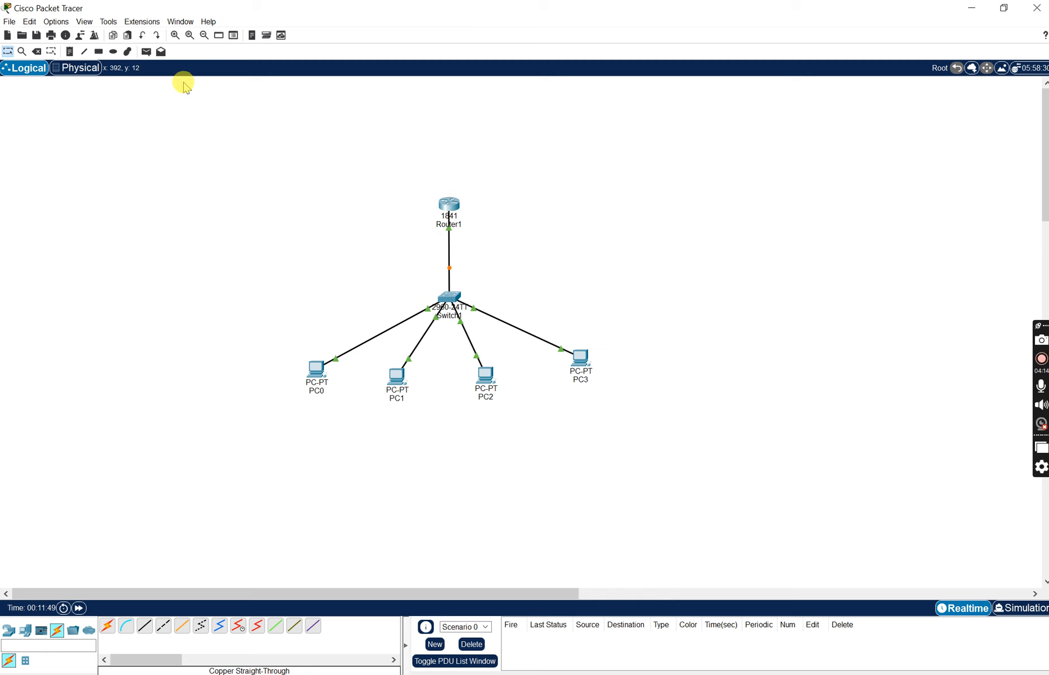
- Send a simple PDU from PC0 to PC1 to test connectivity with the router port enabled
click(146, 52)
click(317, 368)
click(396, 375)
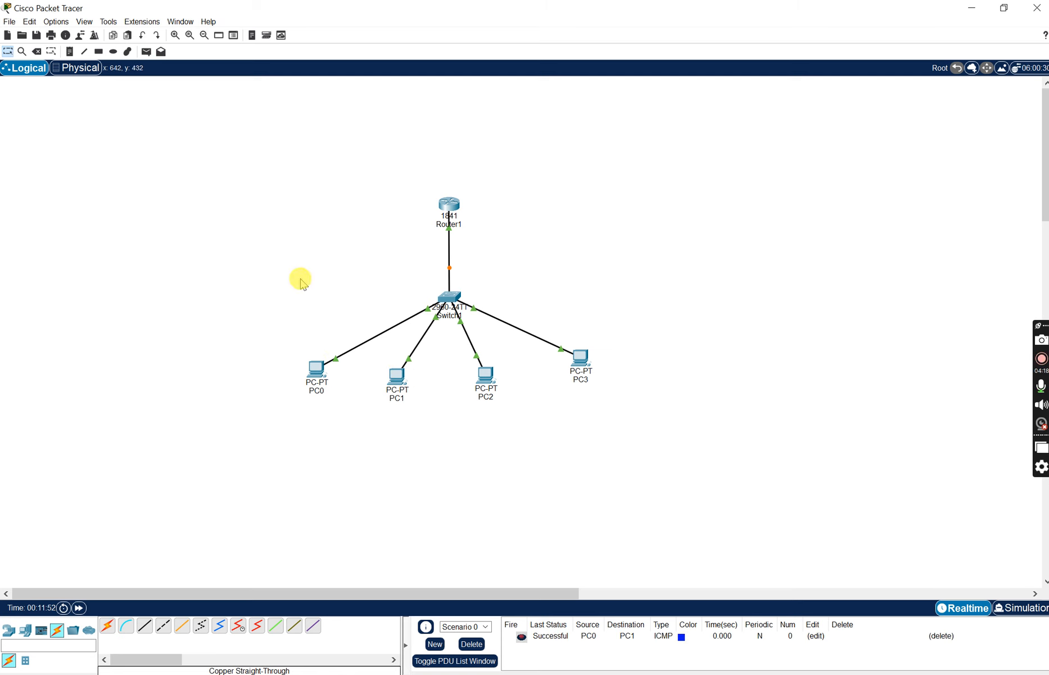
- Send simple PDUs from Router1 to PC0 and from PC0 to Router1, and clear the scenario's PDU list
click(146, 53)
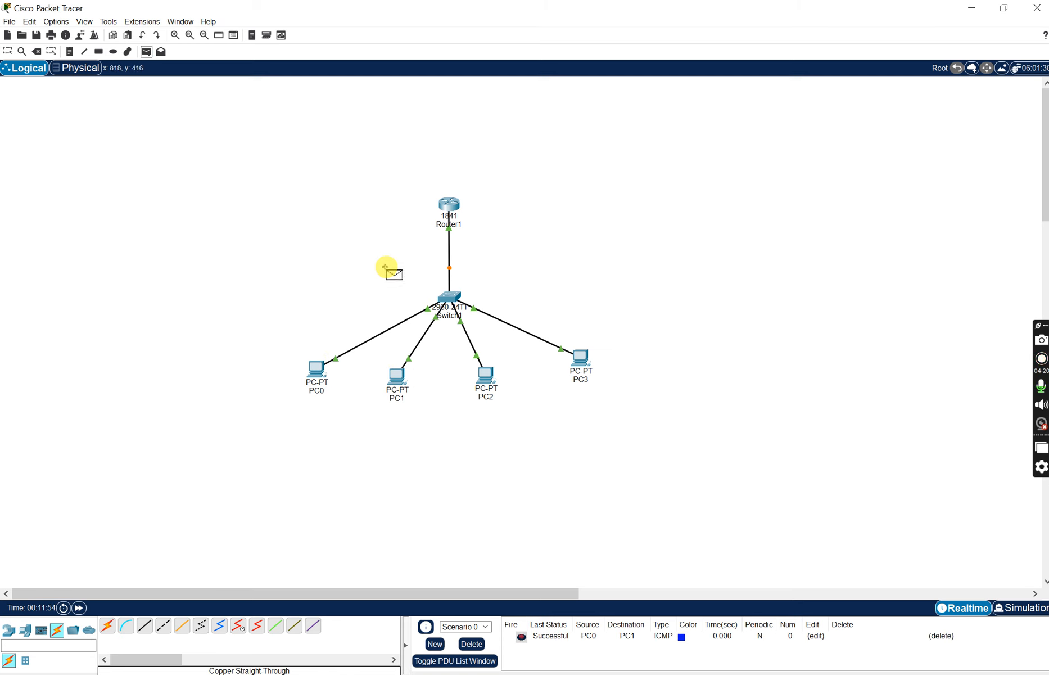
click(449, 206)
click(317, 369)
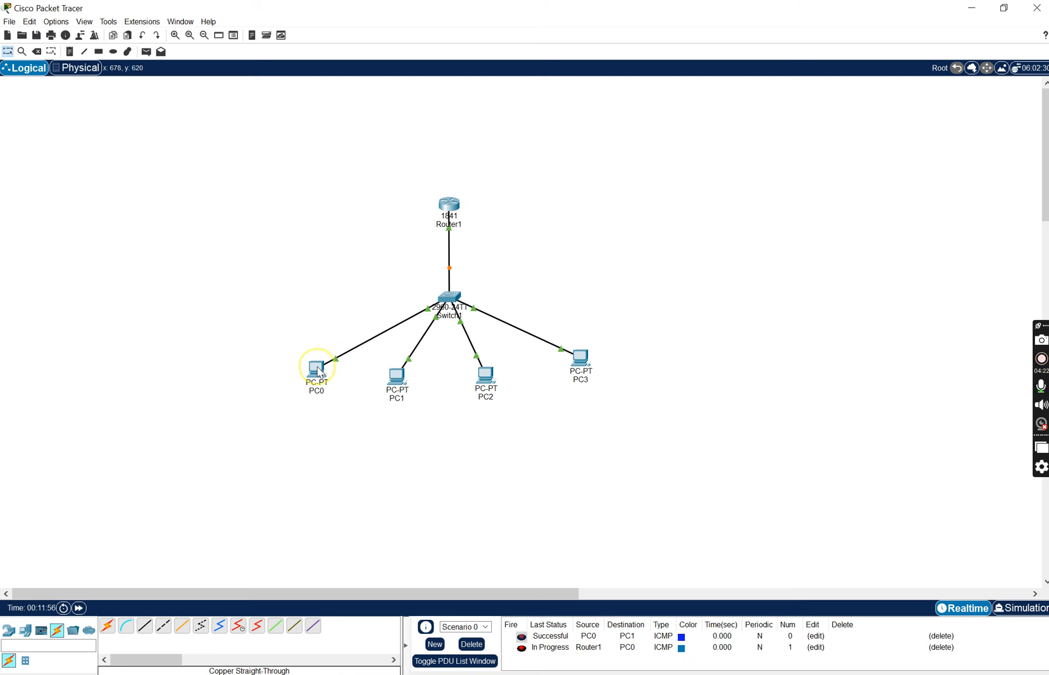
click(146, 52)
click(316, 368)
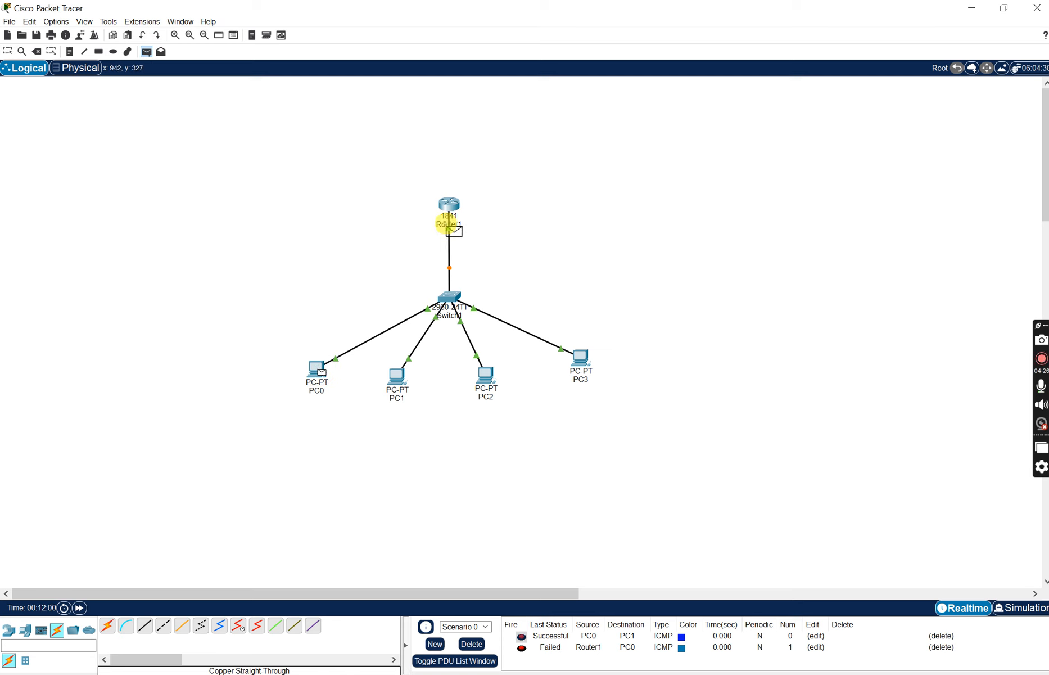
click(449, 206)
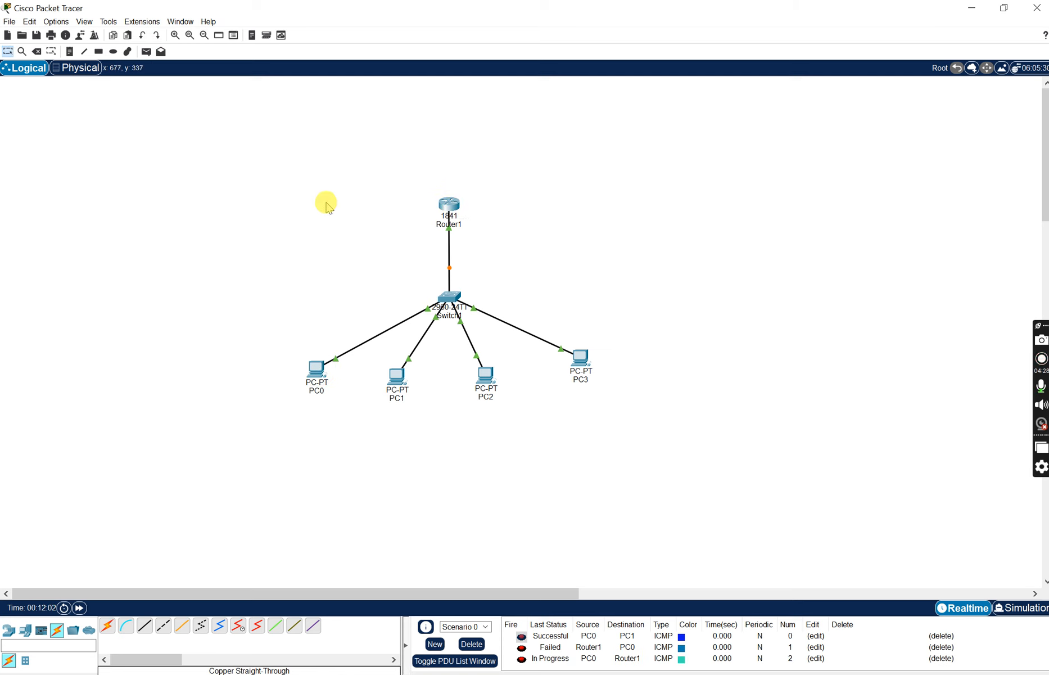
click(471, 644)
- Check the port configuration of Switch1's FastEthernet0/1 interface and close the switch's settings
click(450, 298)
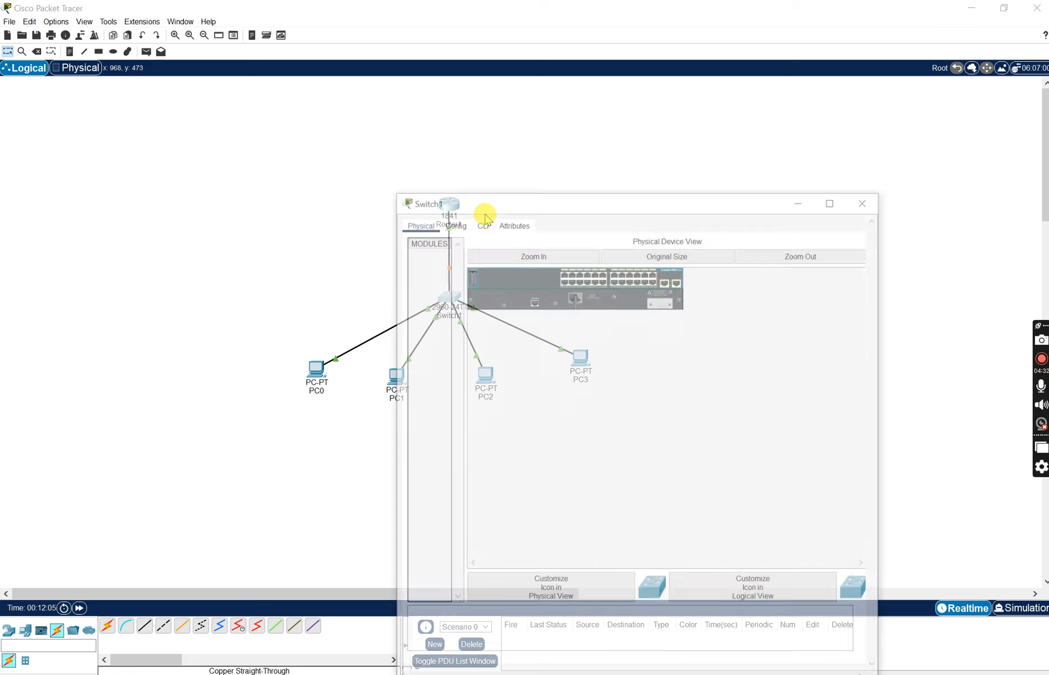
click(452, 210)
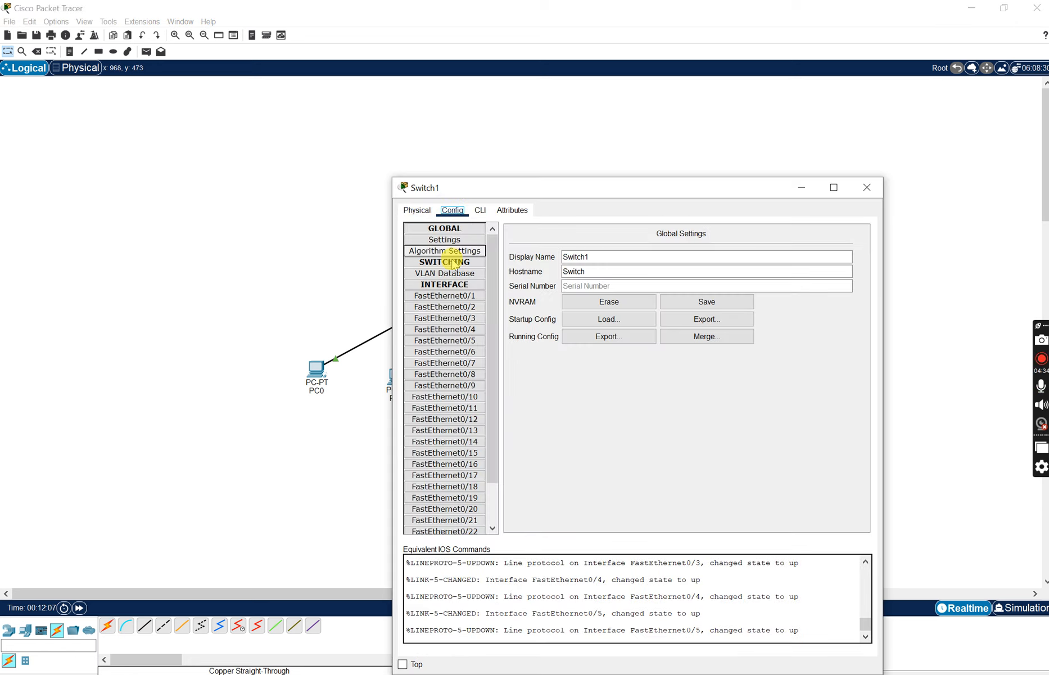
click(452, 297)
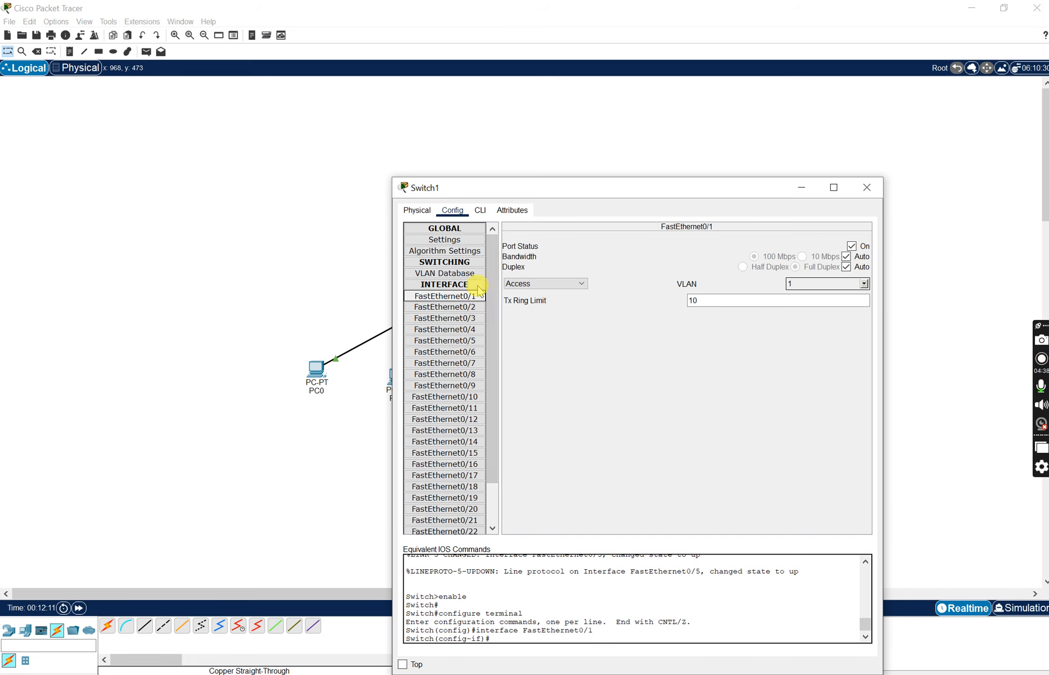
click(867, 187)
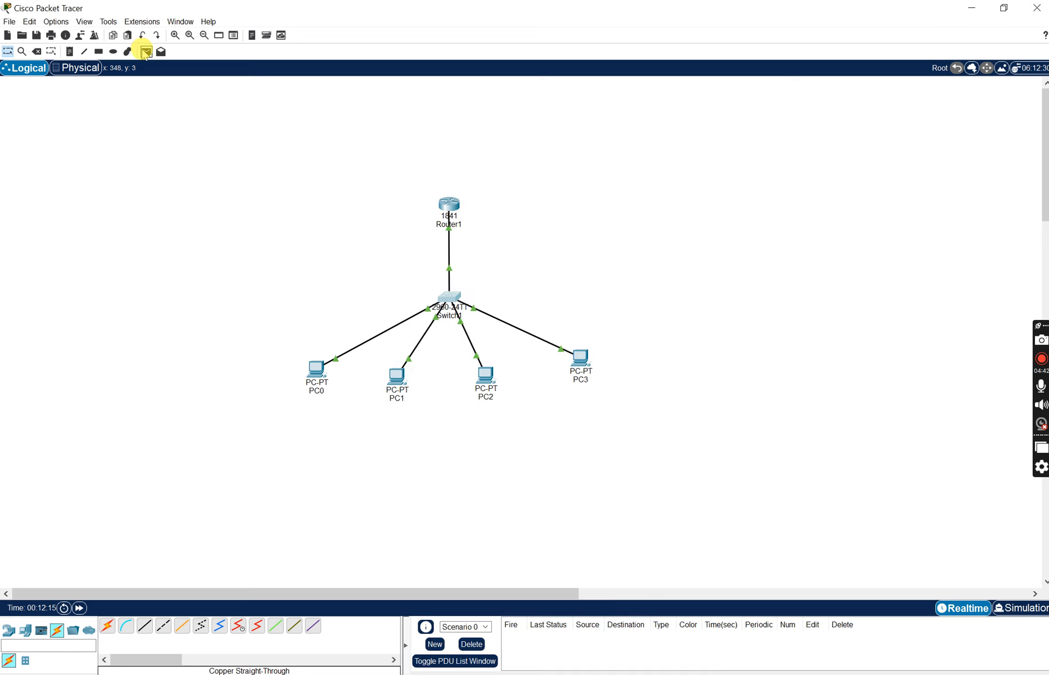
- Send a simple PDU from PC0 to Router1 to test the PC's link to the router
click(145, 52)
click(316, 368)
click(397, 377)
click(449, 207)
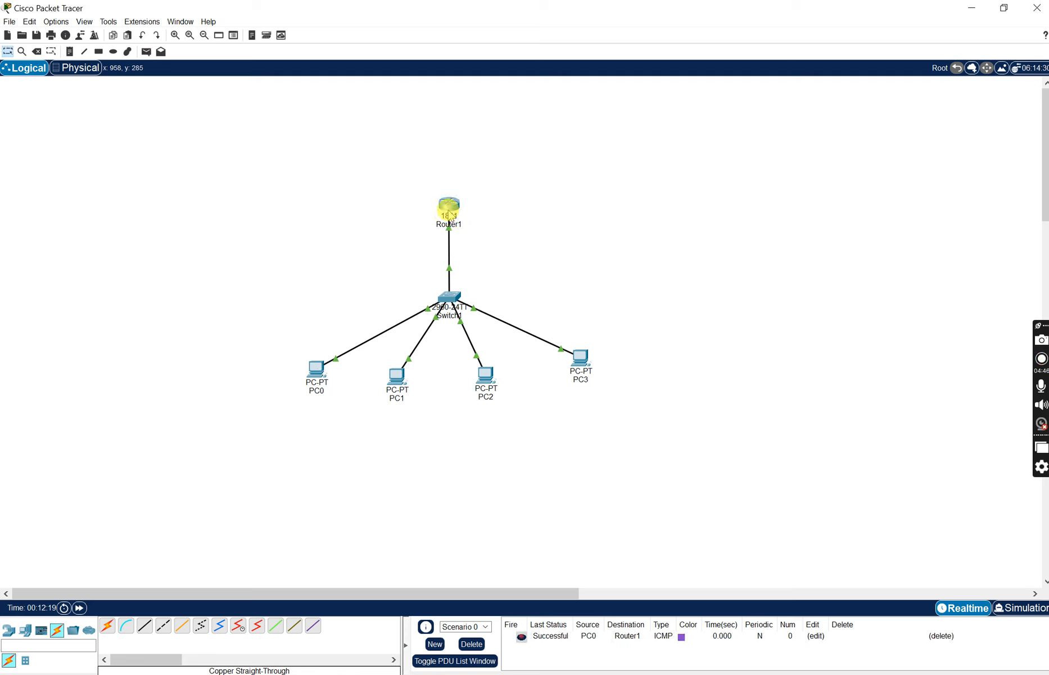
- Send simple PDUs from Router1 to PC1 and from PC1 to Router1, and clear the scenario's PDU list
click(146, 51)
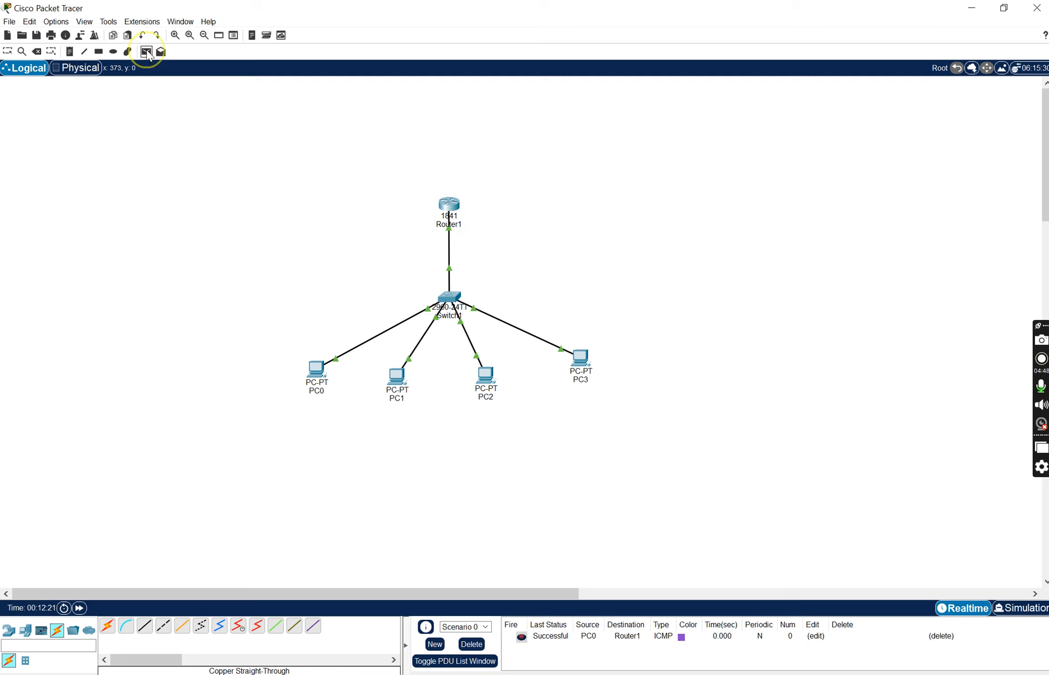
click(450, 206)
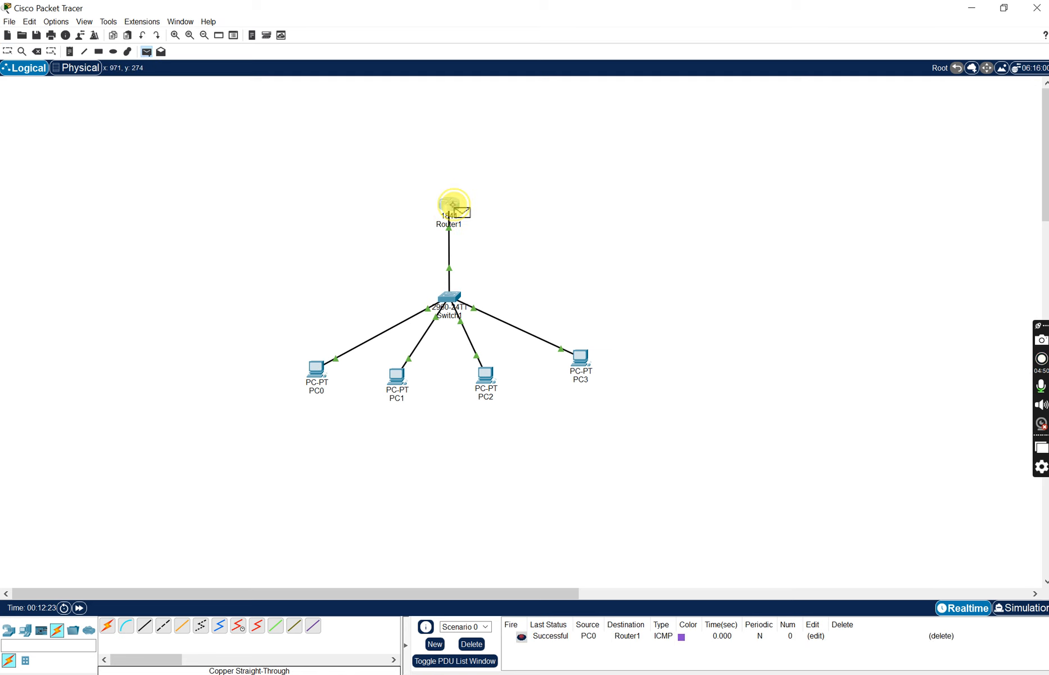
click(403, 387)
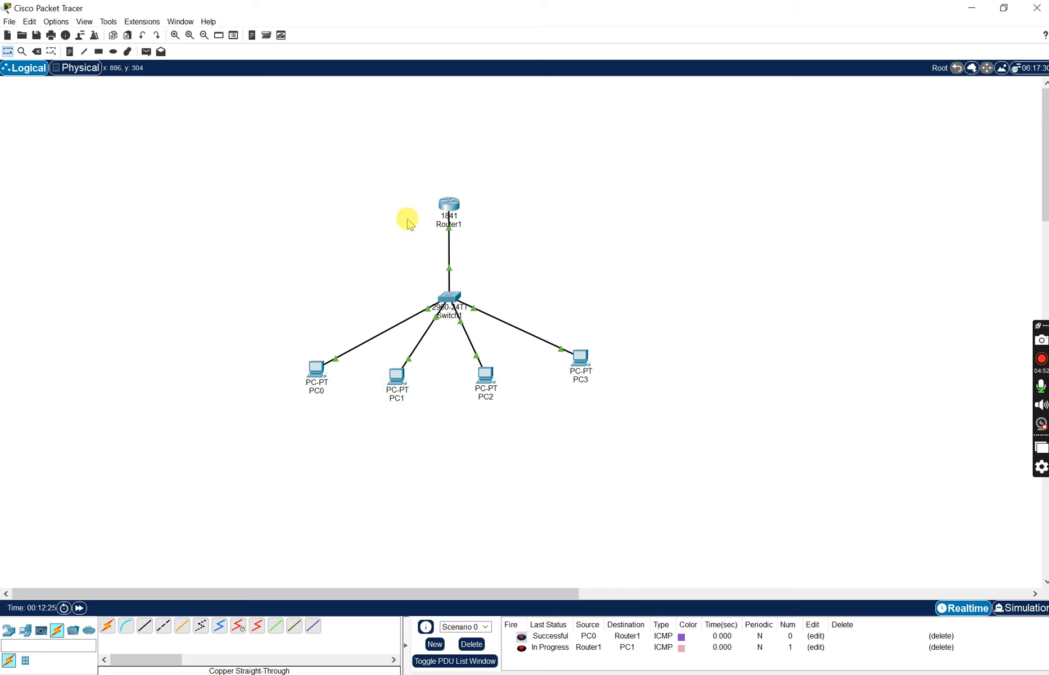
click(148, 51)
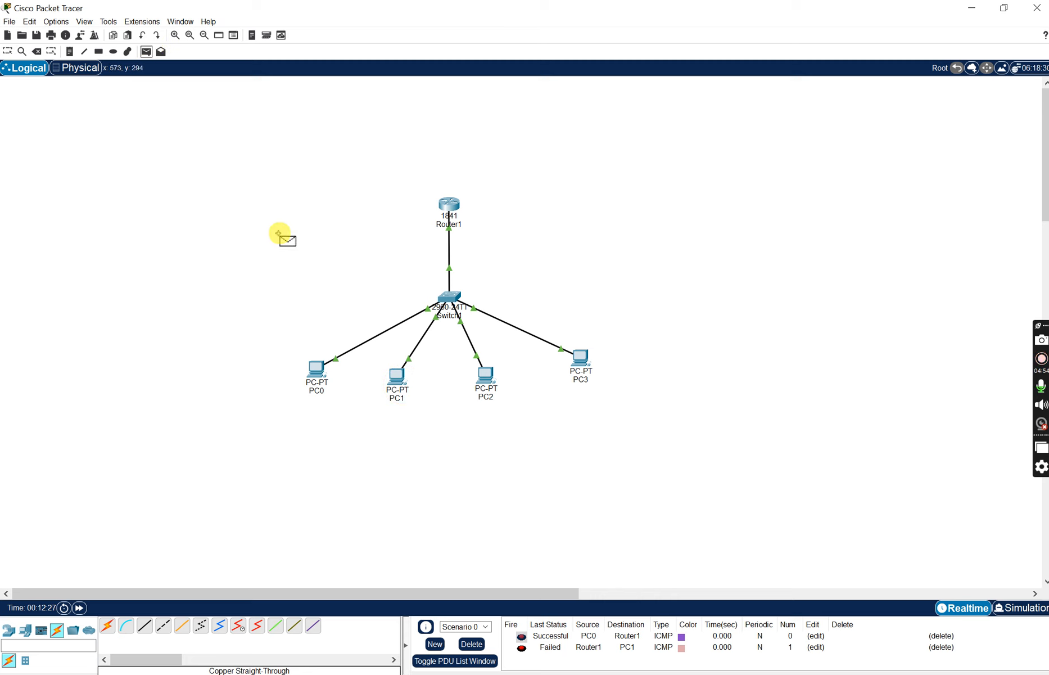
click(399, 378)
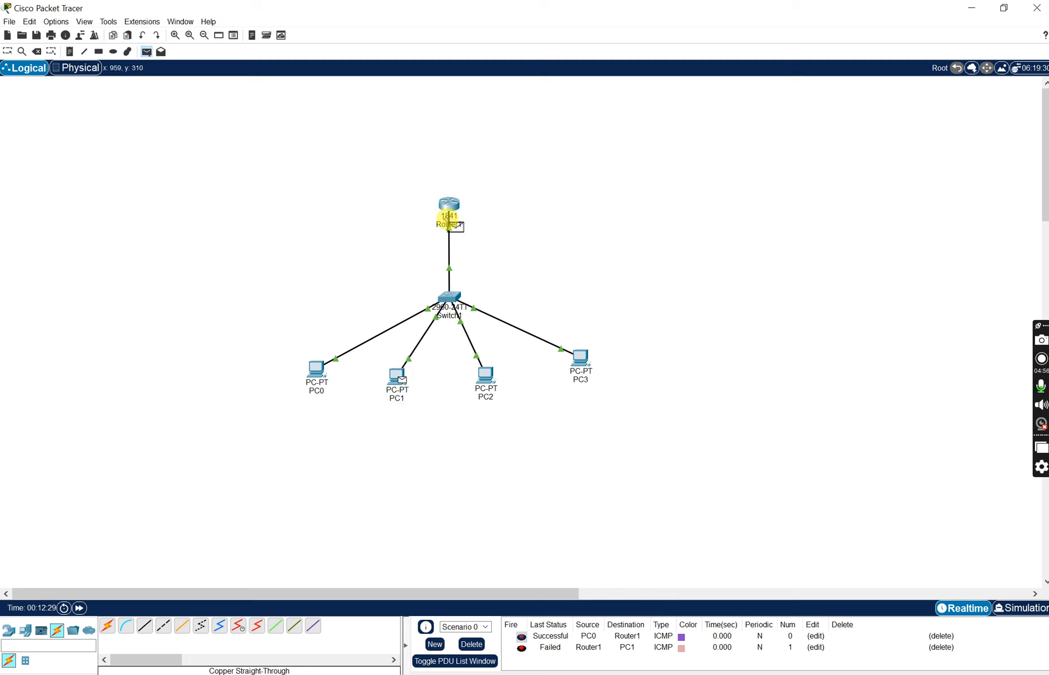
click(450, 204)
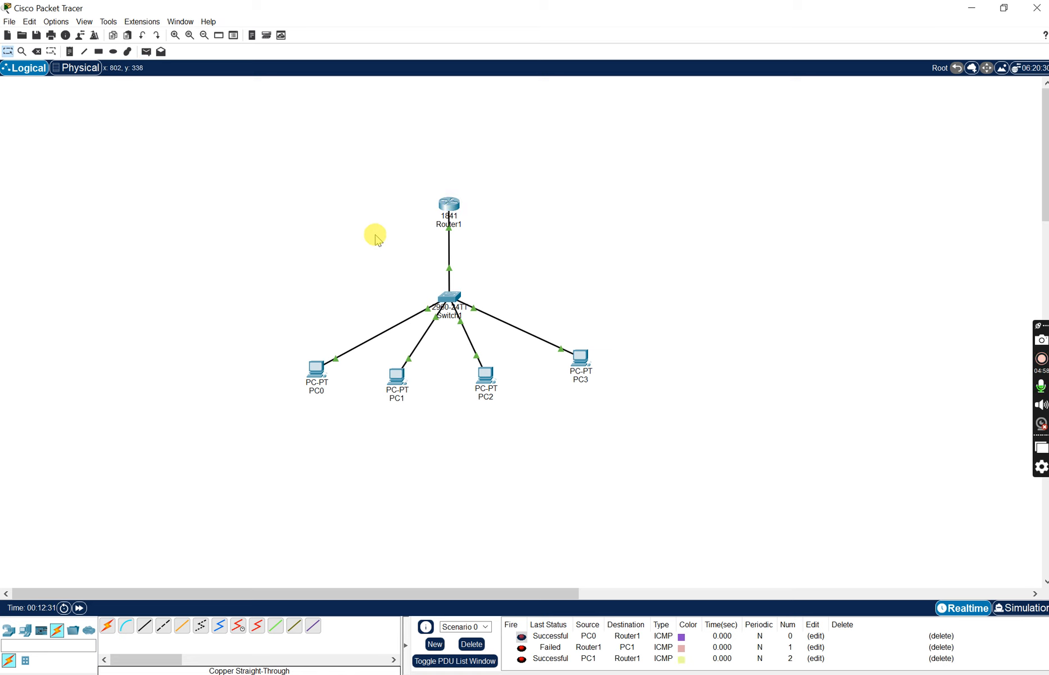
click(472, 651)
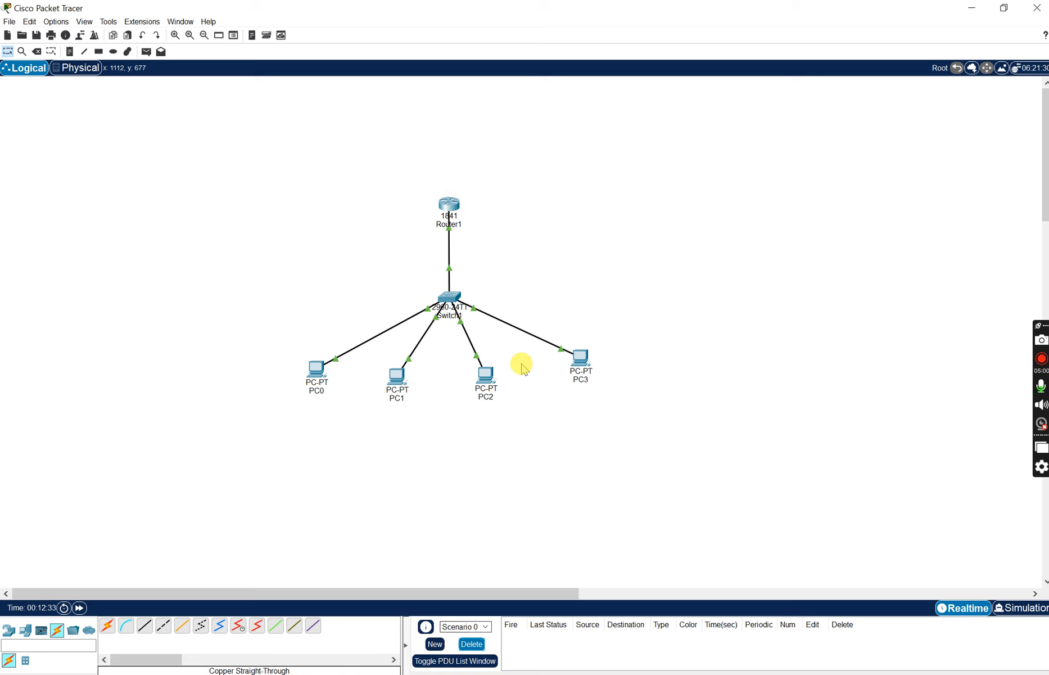
click(489, 381)
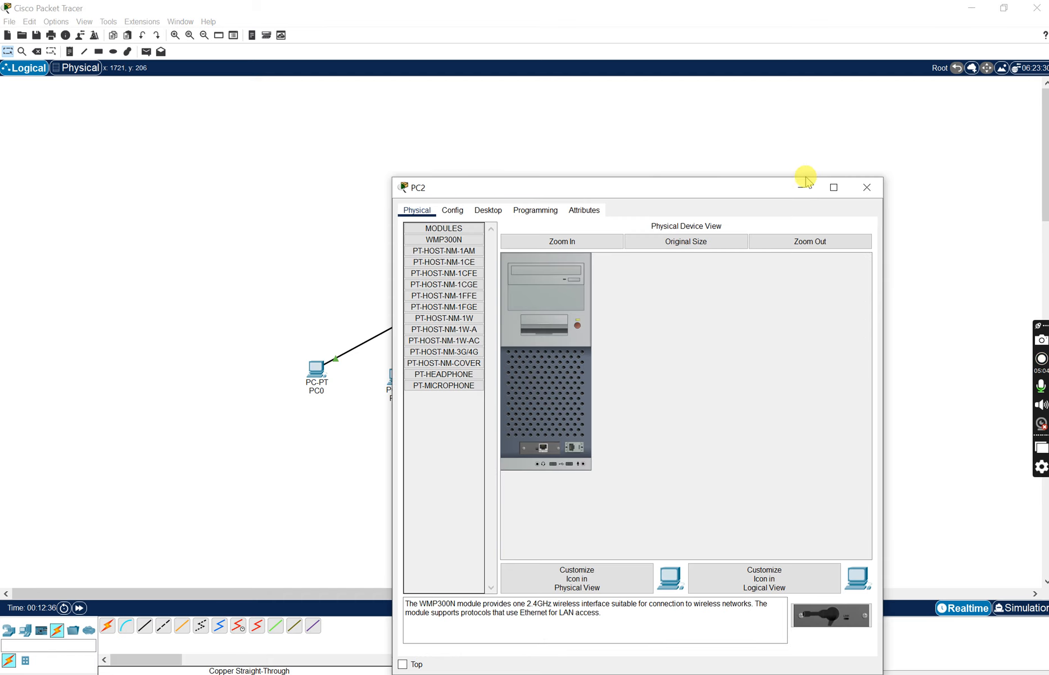
click(867, 187)
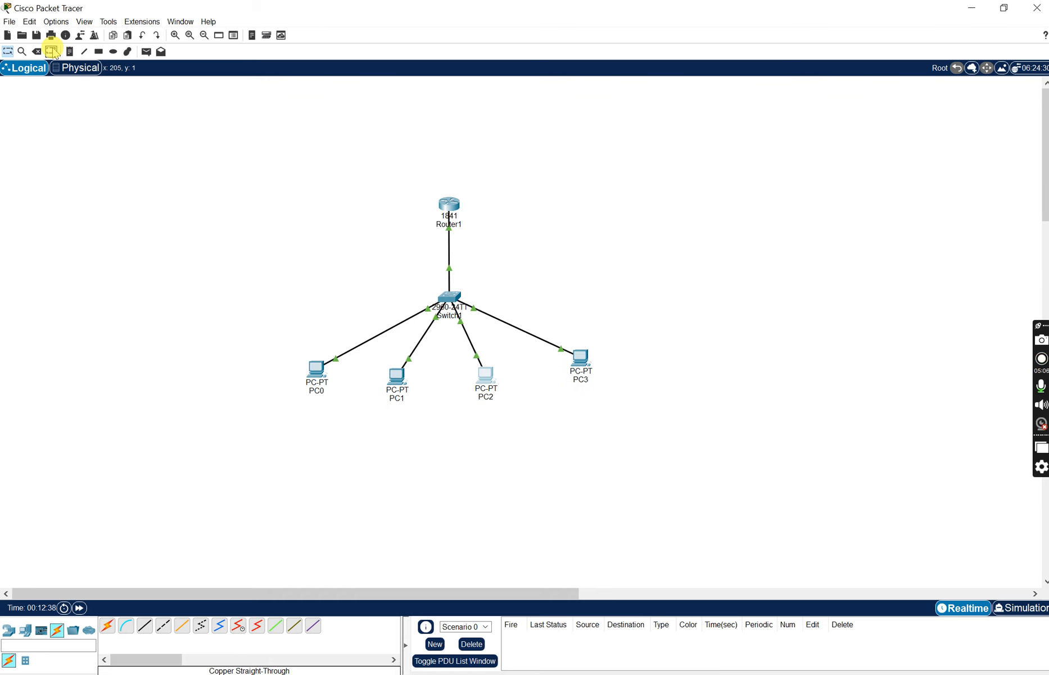
- Draw a rectangle filled with cyan #40fcff around PC0 and PC1 to mark them as one group
click(98, 51)
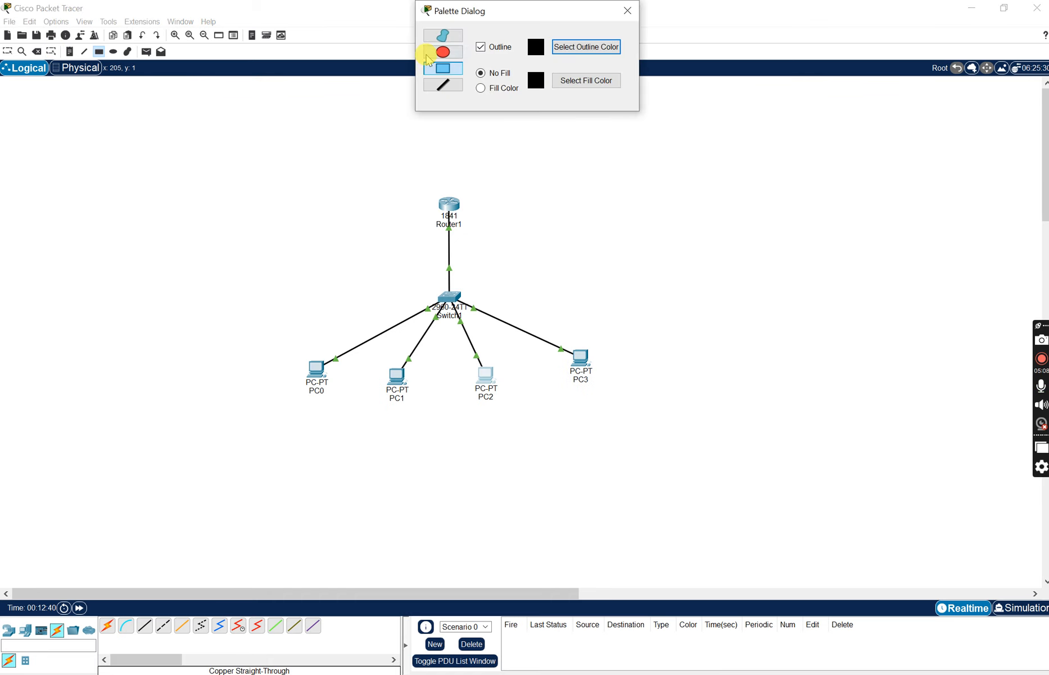
click(495, 89)
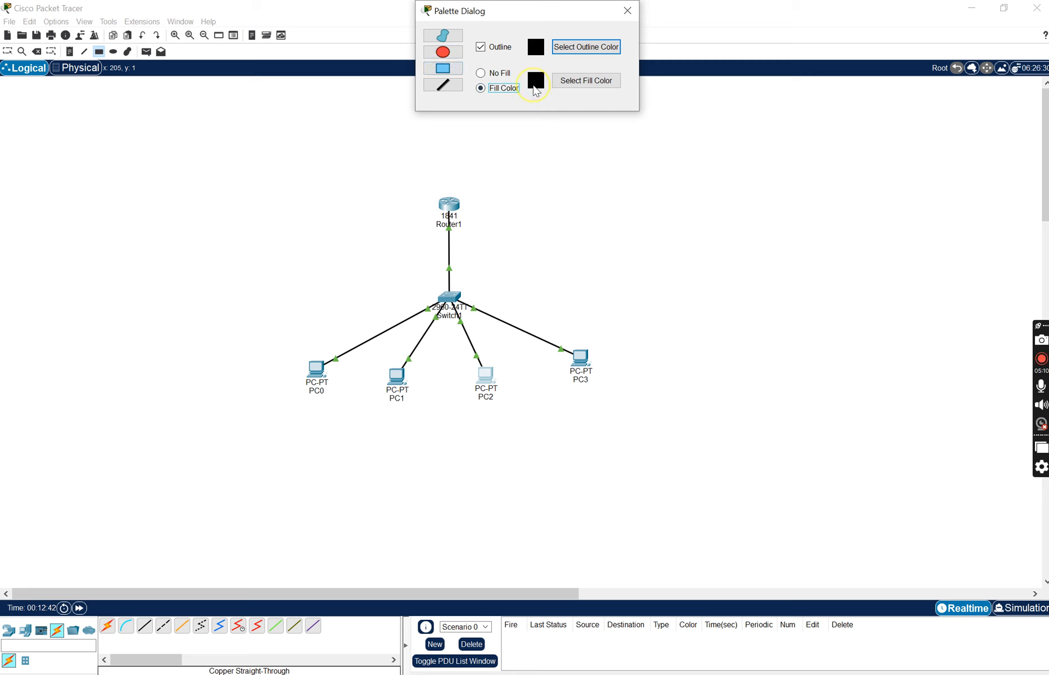
click(560, 87)
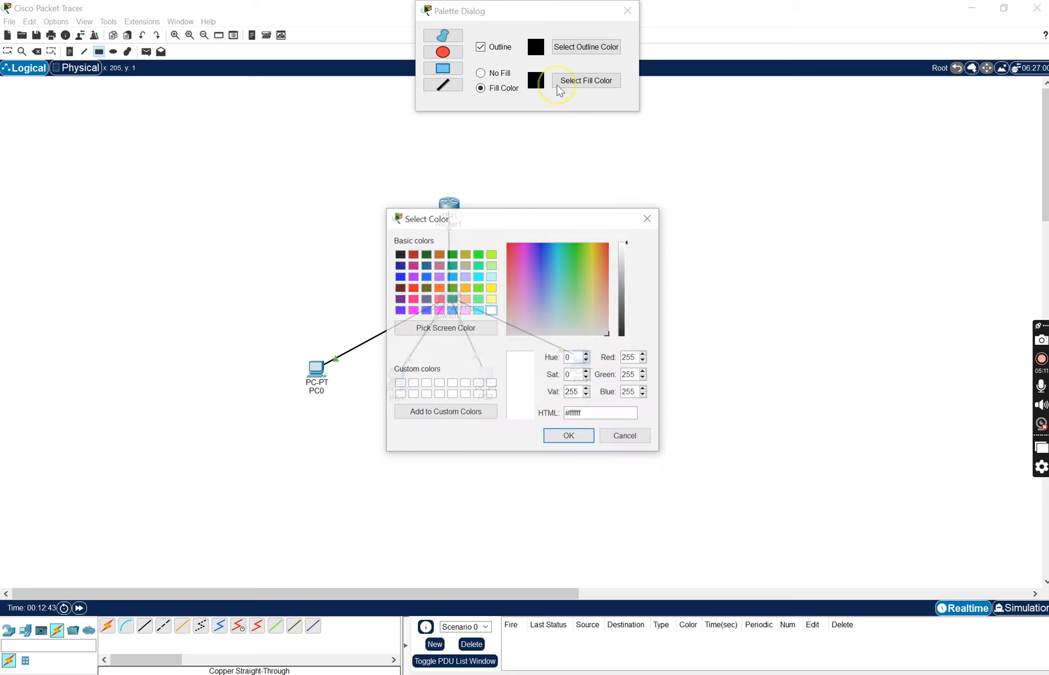
click(557, 264)
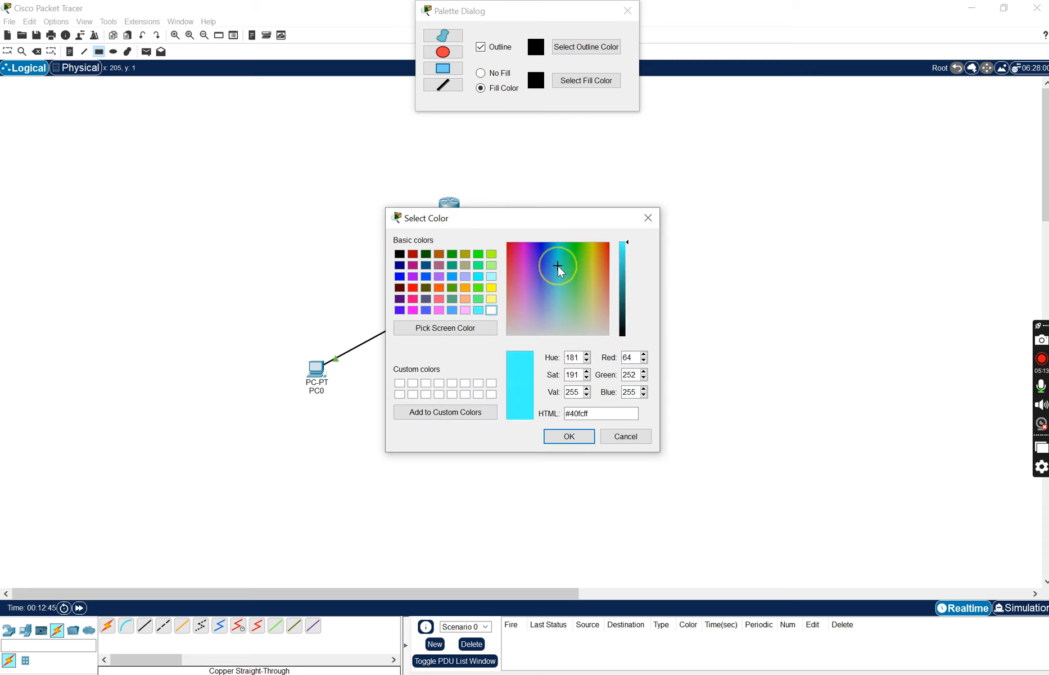
click(566, 437)
drag(282, 340, 430, 428)
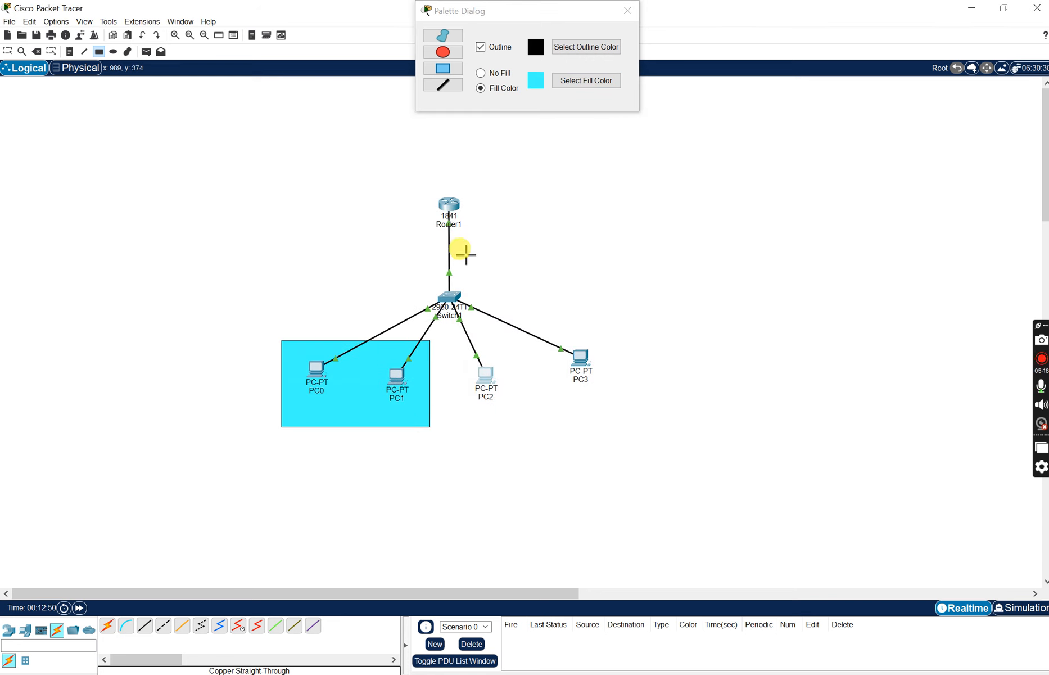
- Draw a pale yellow filled rectangle around PC2 and PC3, close the drawing palette and return to the Select tool
click(563, 81)
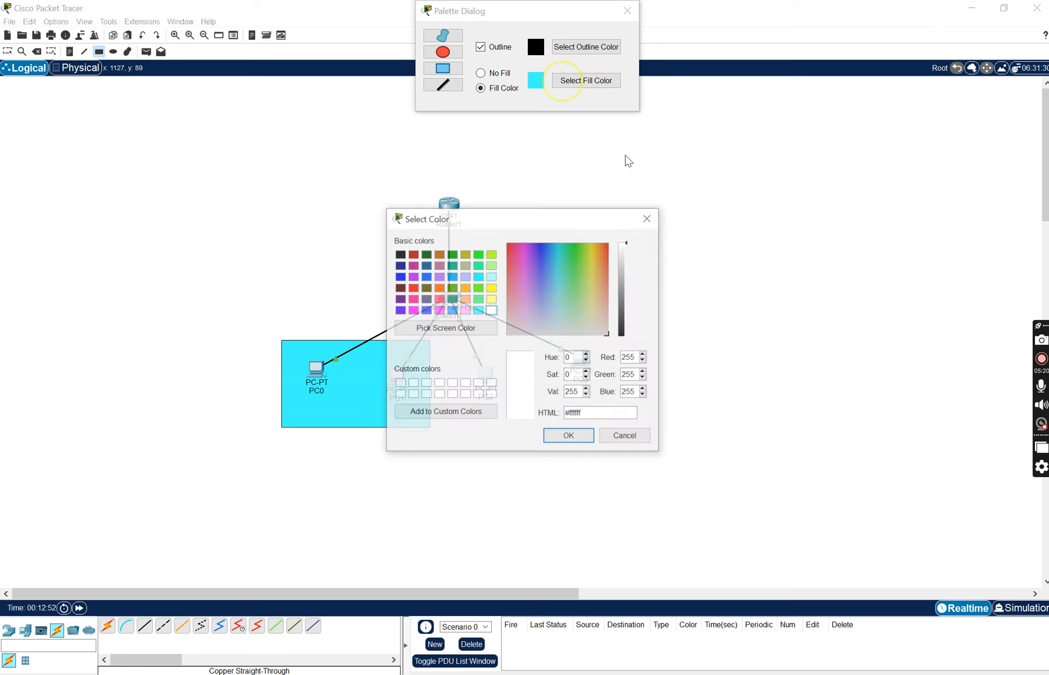
click(590, 272)
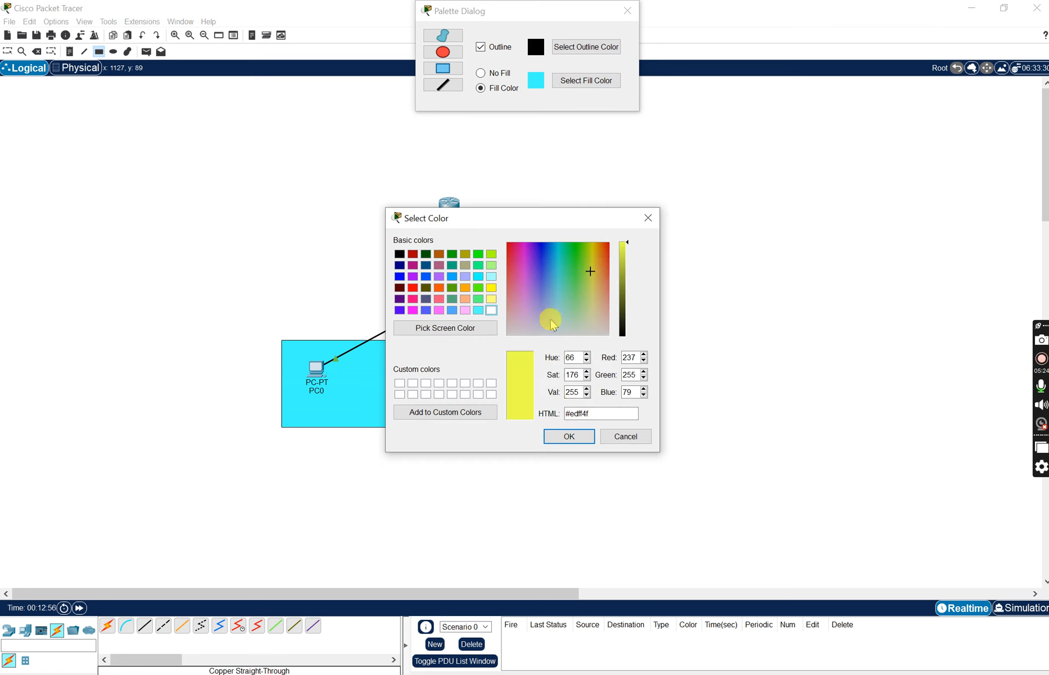
drag(589, 320, 589, 307)
click(582, 438)
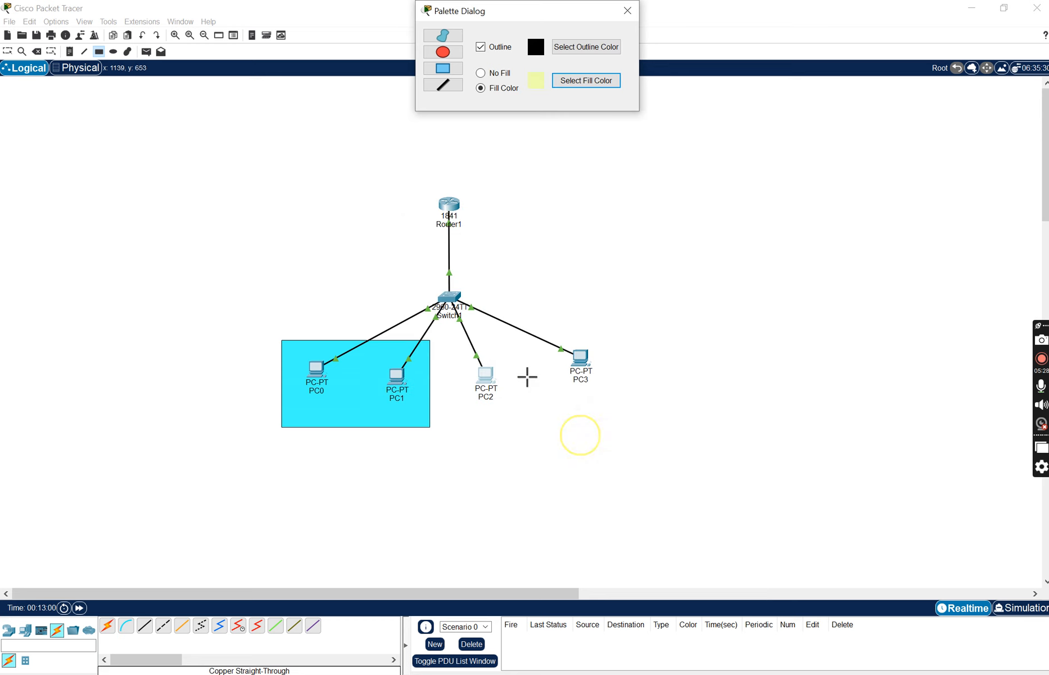
mouse_move(461, 340)
mouse_down()
mouse_move(629, 416)
mouse_move(625, 430)
mouse_up()
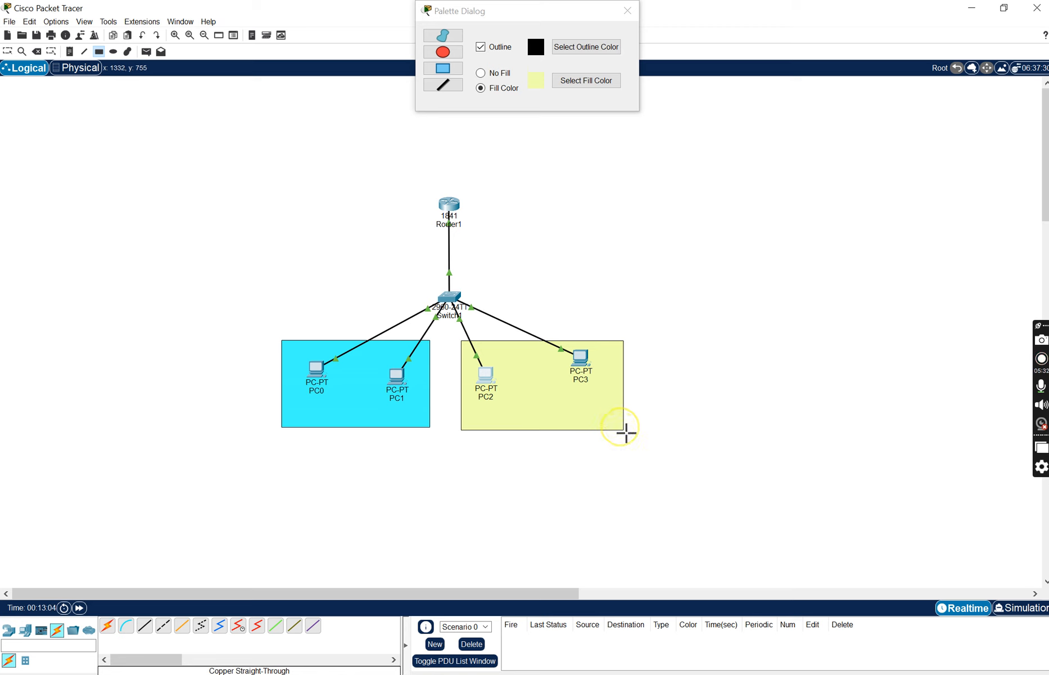
click(627, 10)
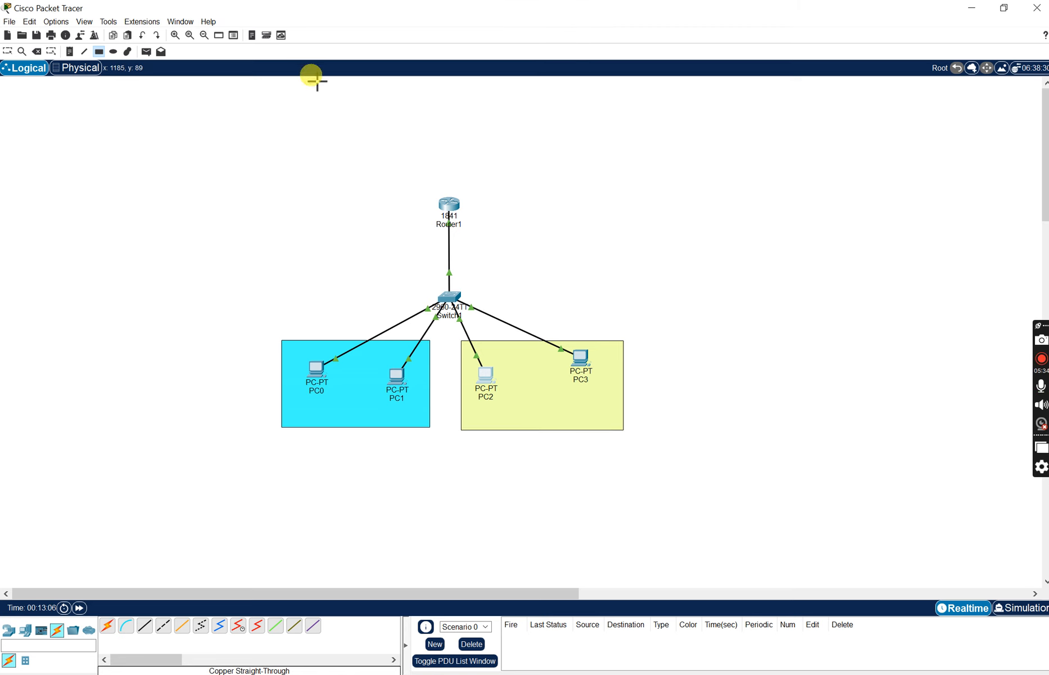
click(8, 52)
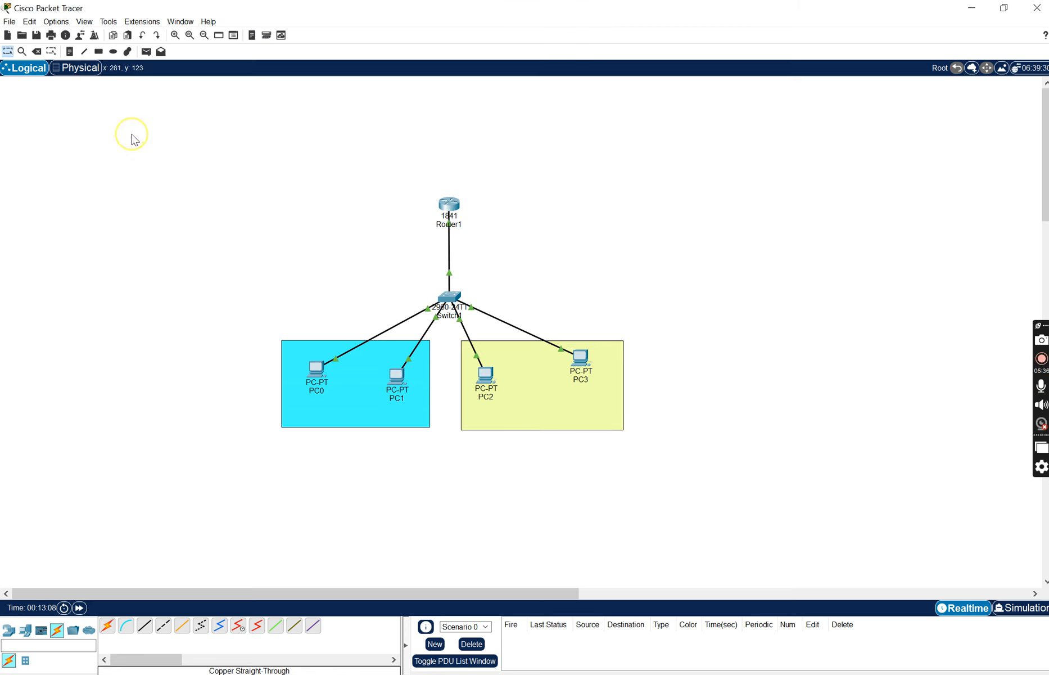
- Set PC2's static IPv4 default gateway to 192.168.20.1 and open its FastEthernet0 interface settings
click(486, 373)
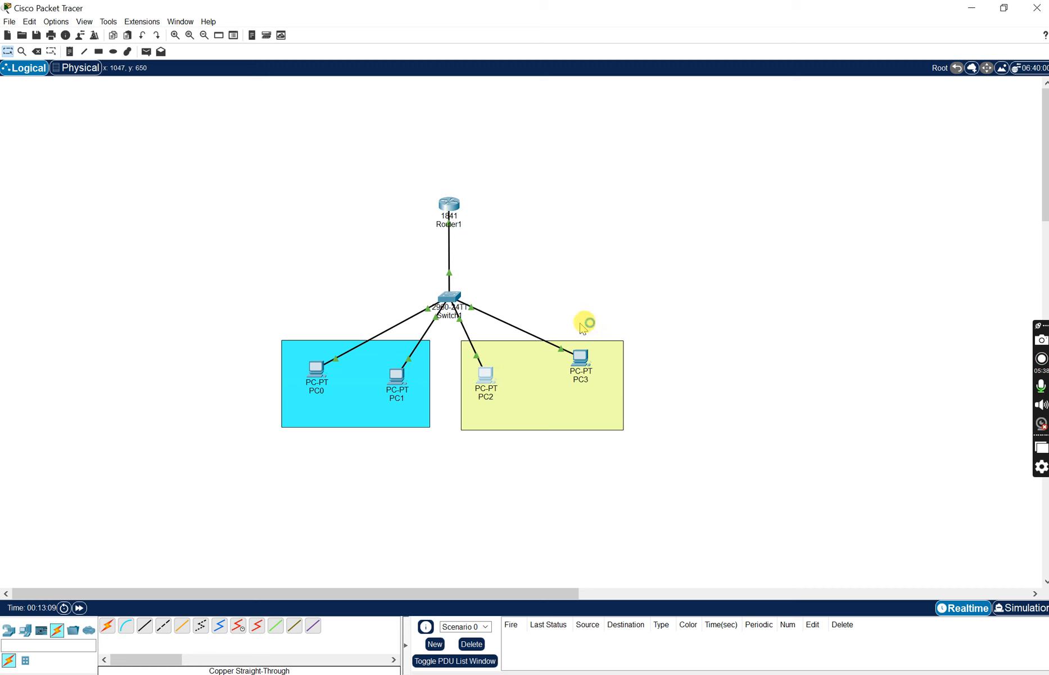
click(452, 222)
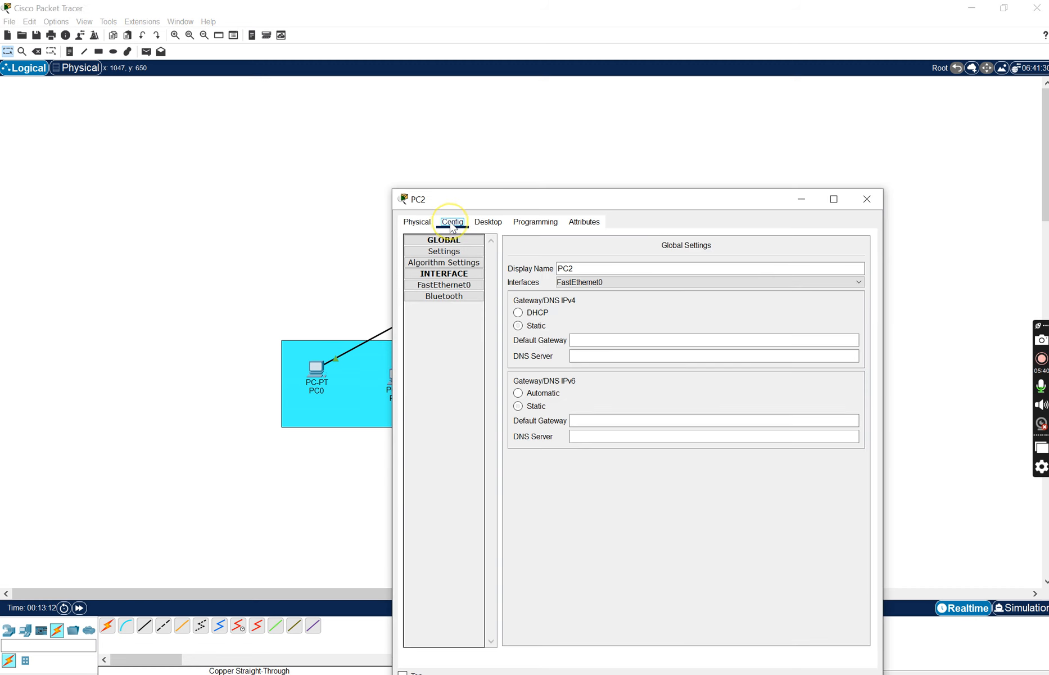
click(585, 341)
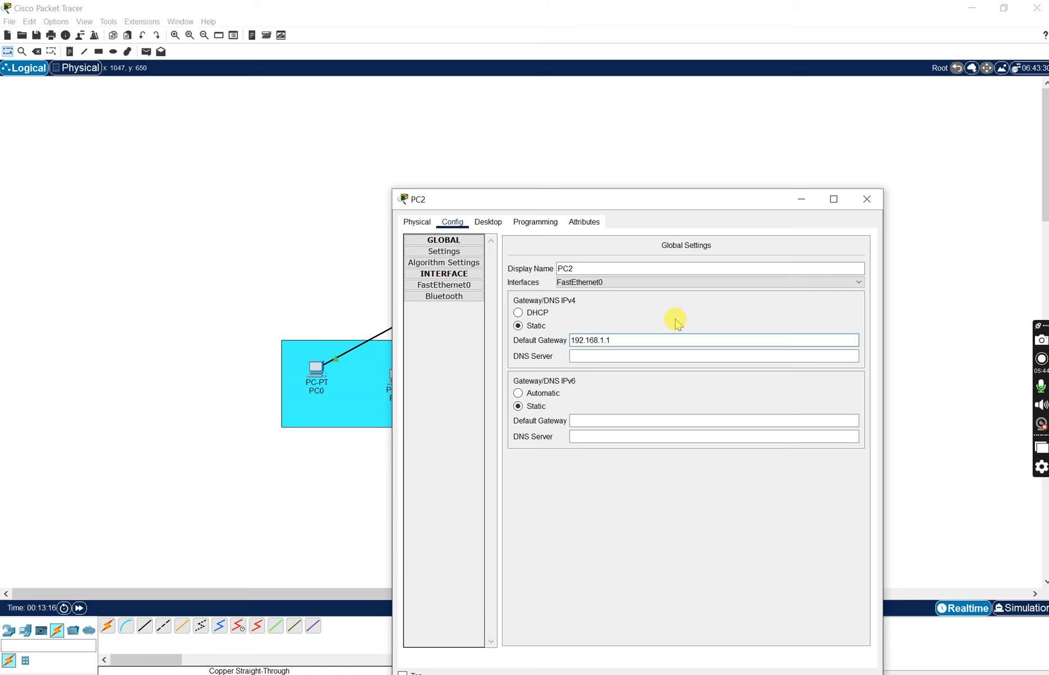
key(BackSpace)
text(20)
click(647, 335)
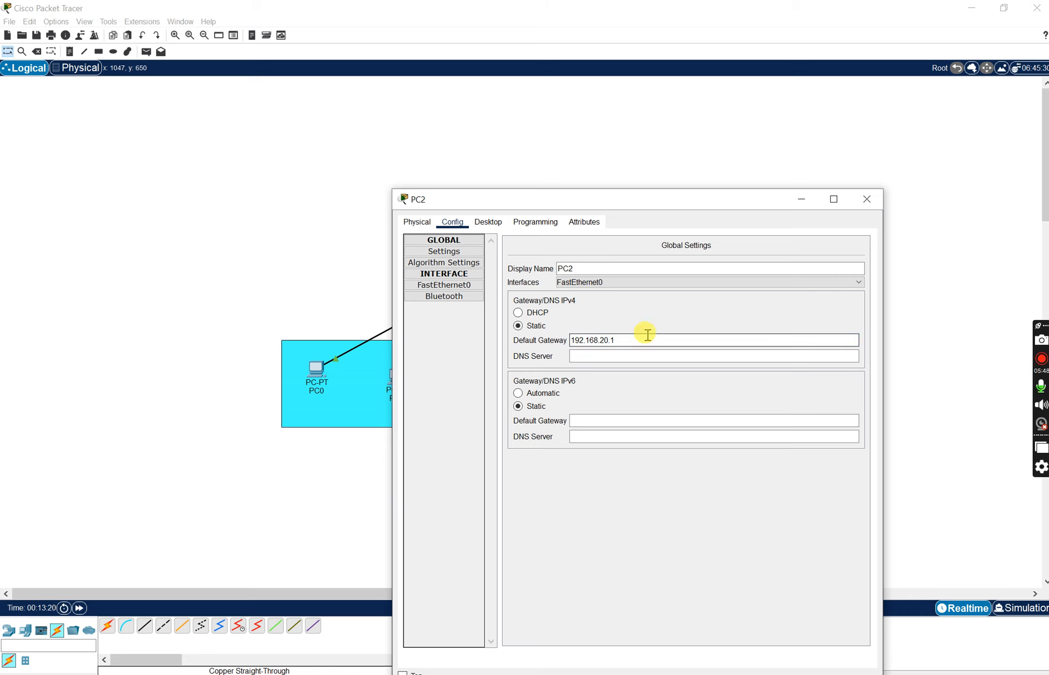
drag(647, 335, 570, 344)
key(ctrl+c)
click(629, 344)
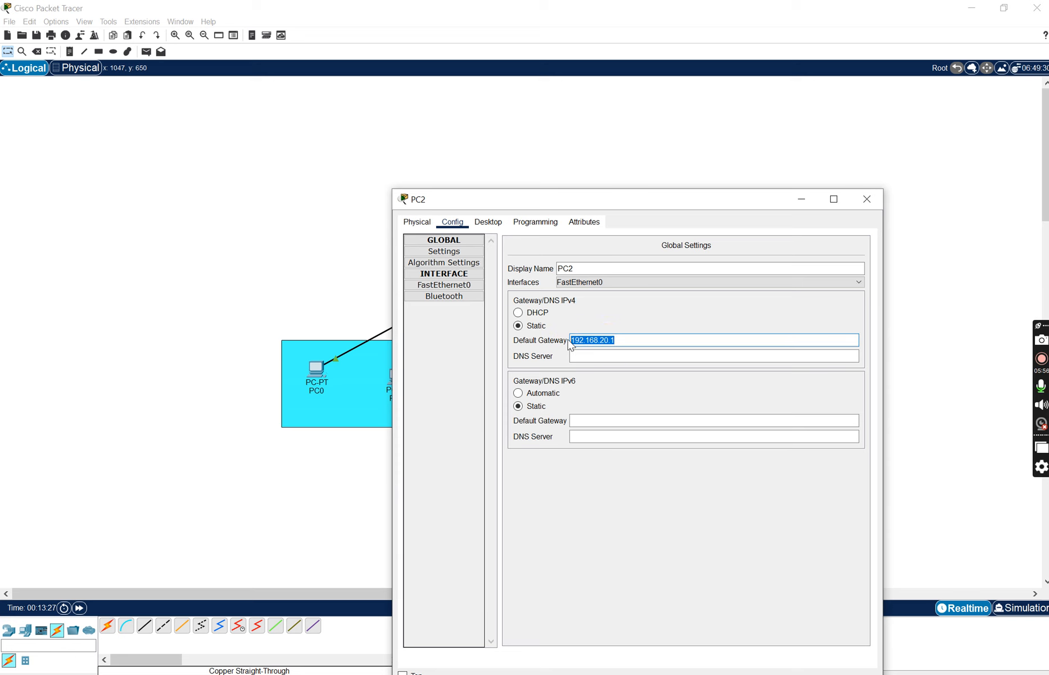
click(623, 337)
click(423, 286)
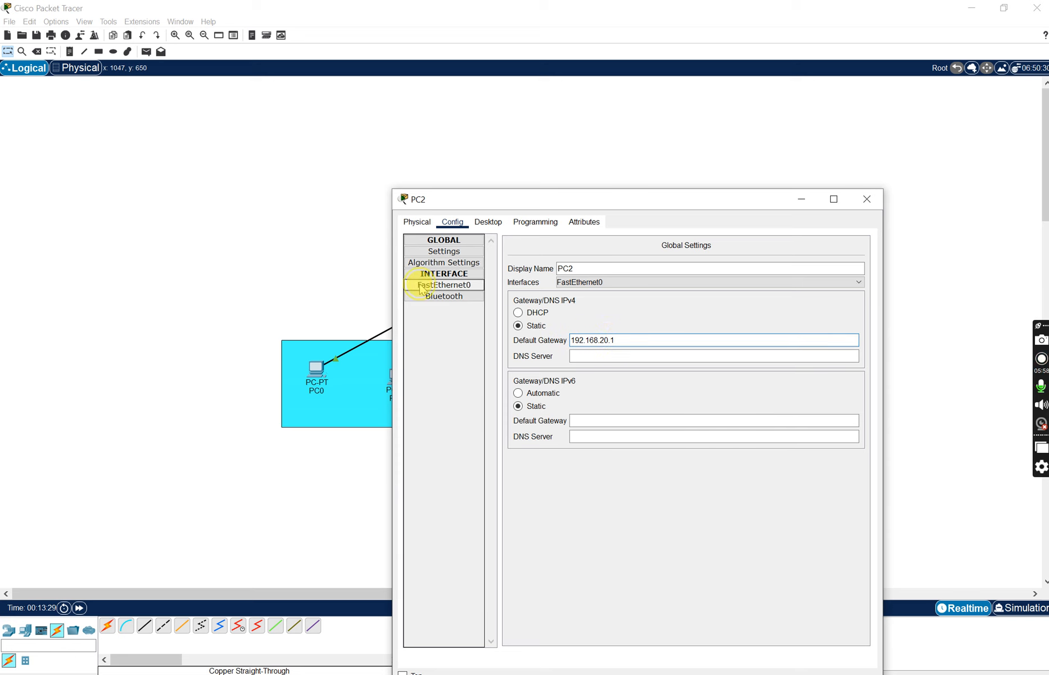
- Give PC2's FastEthernet0 the static IPv4 address 192.168.20.2 with subnet mask 255.255.255.0 and close its window
click(697, 335)
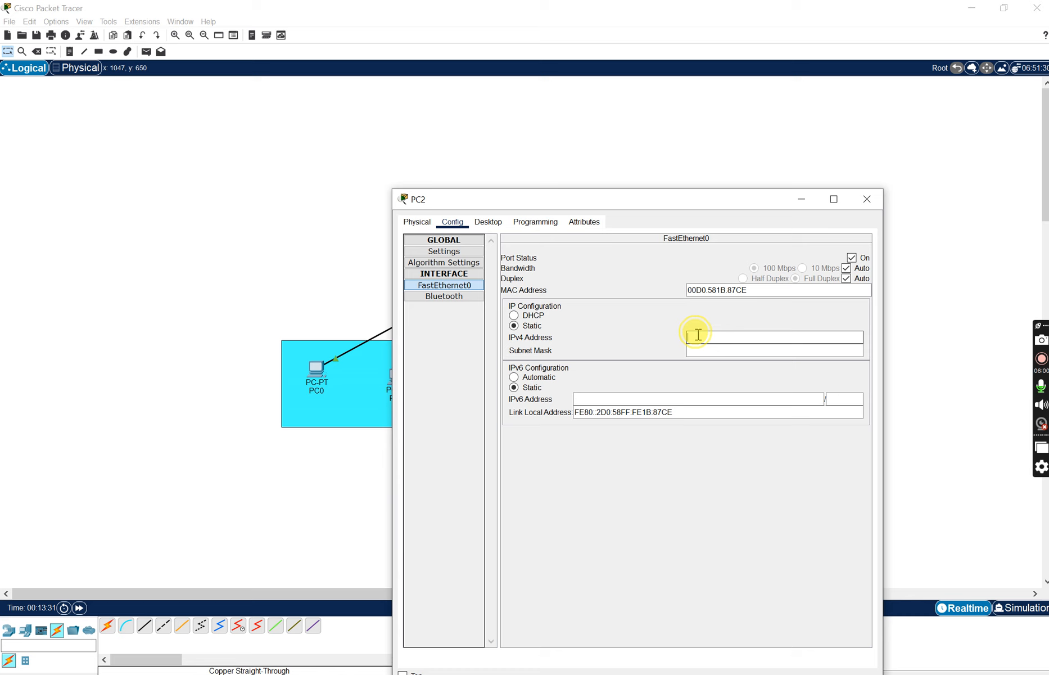
click(718, 351)
click(745, 336)
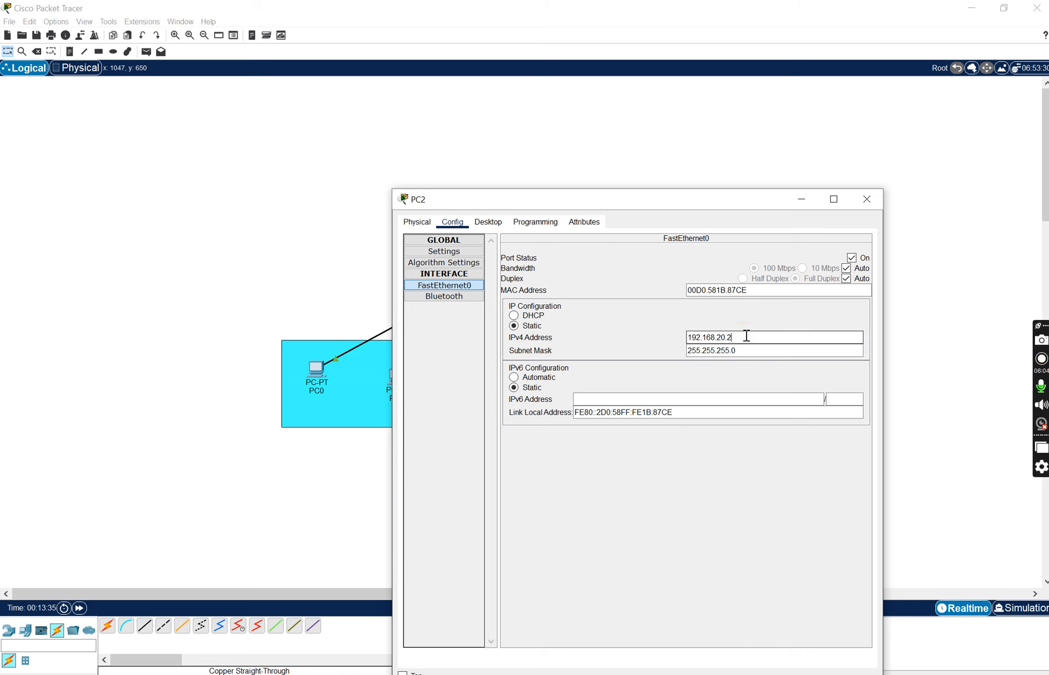
click(863, 206)
- Open PC3's configuration and set its static IPv4 default gateway to 192.168.20.1
click(588, 363)
click(463, 216)
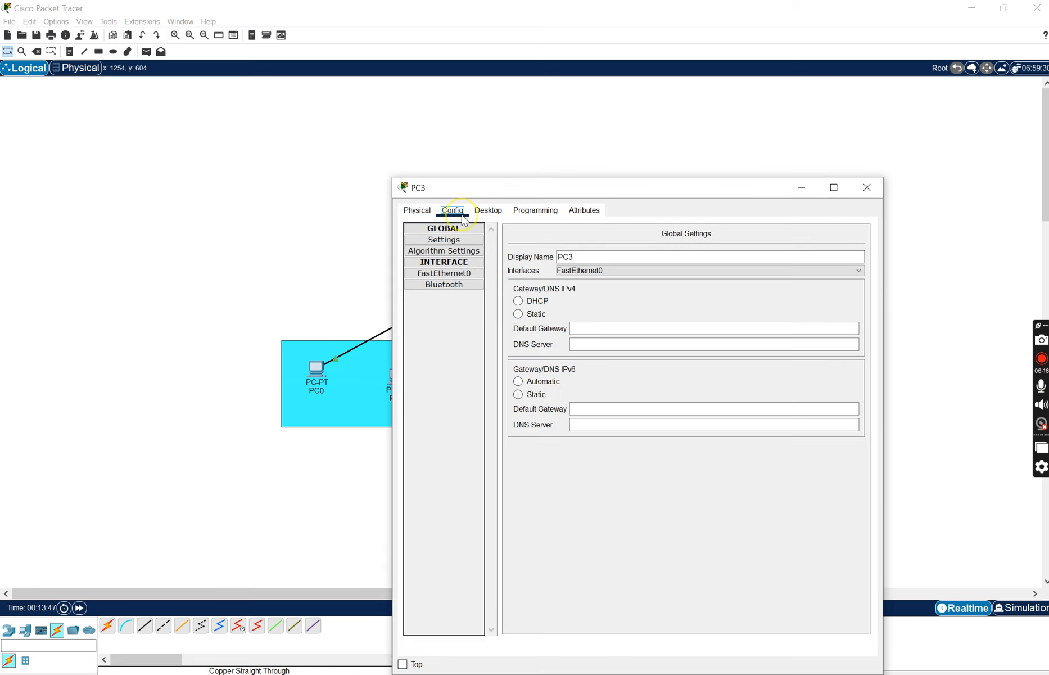
click(616, 327)
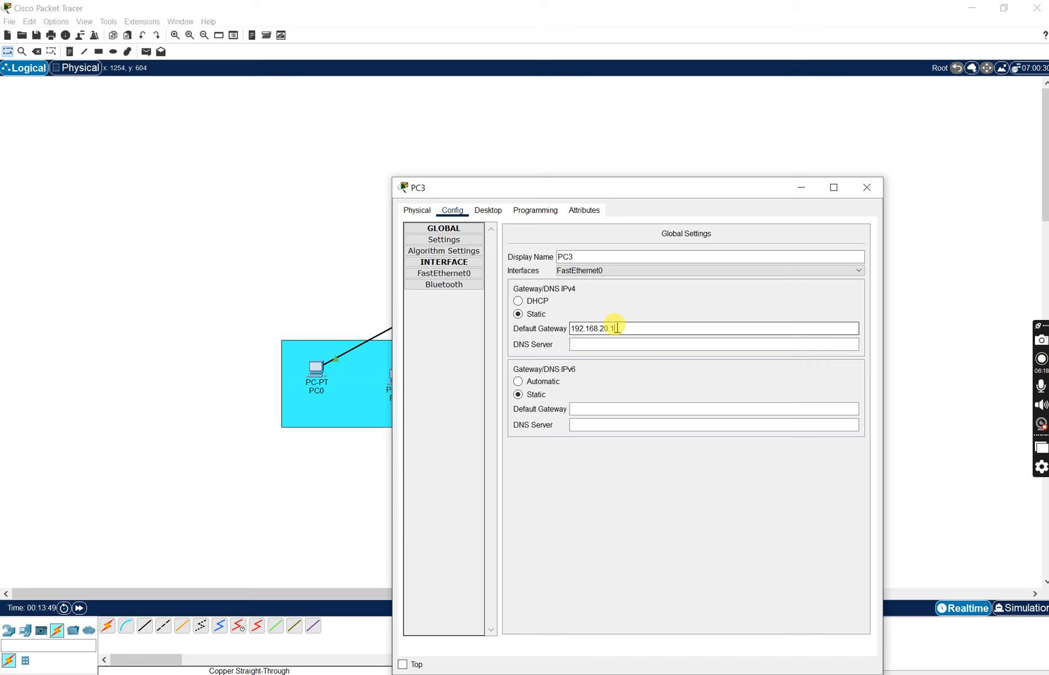
- Give PC3's FastEthernet0 the static IPv4 address 192.168.20.3 with subnet mask 255.255.255.0 and close its window
click(438, 274)
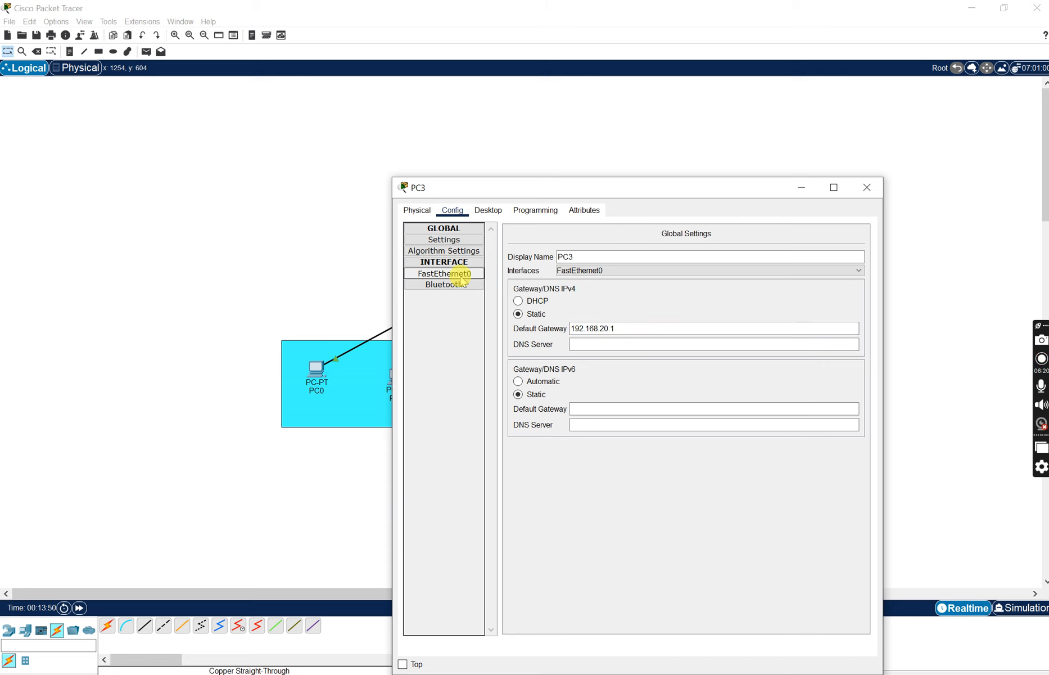
click(711, 324)
text(192.168.20.1)
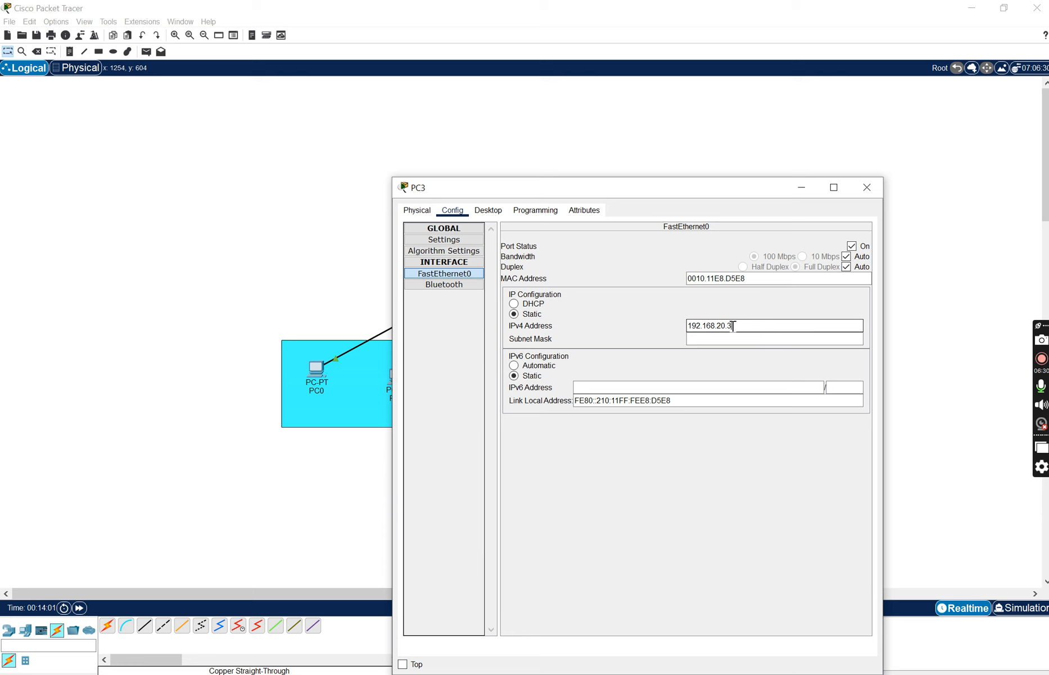
click(726, 337)
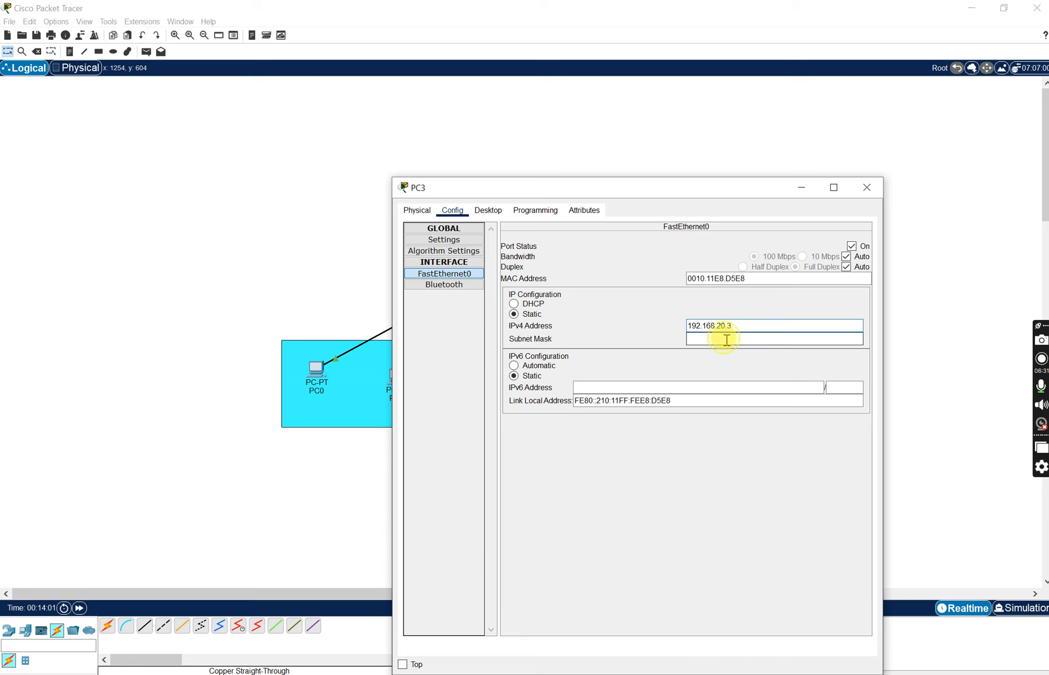
click(863, 193)
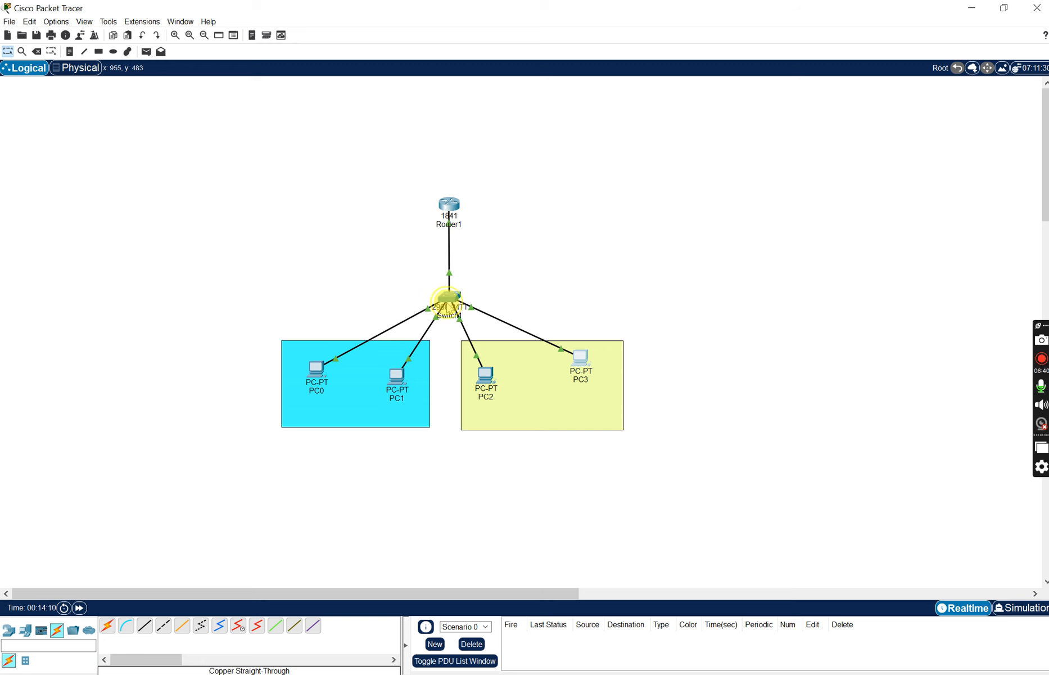
- Add VLAN number 30 named "vlan" to Switch1's VLAN database and close the switch window
click(448, 298)
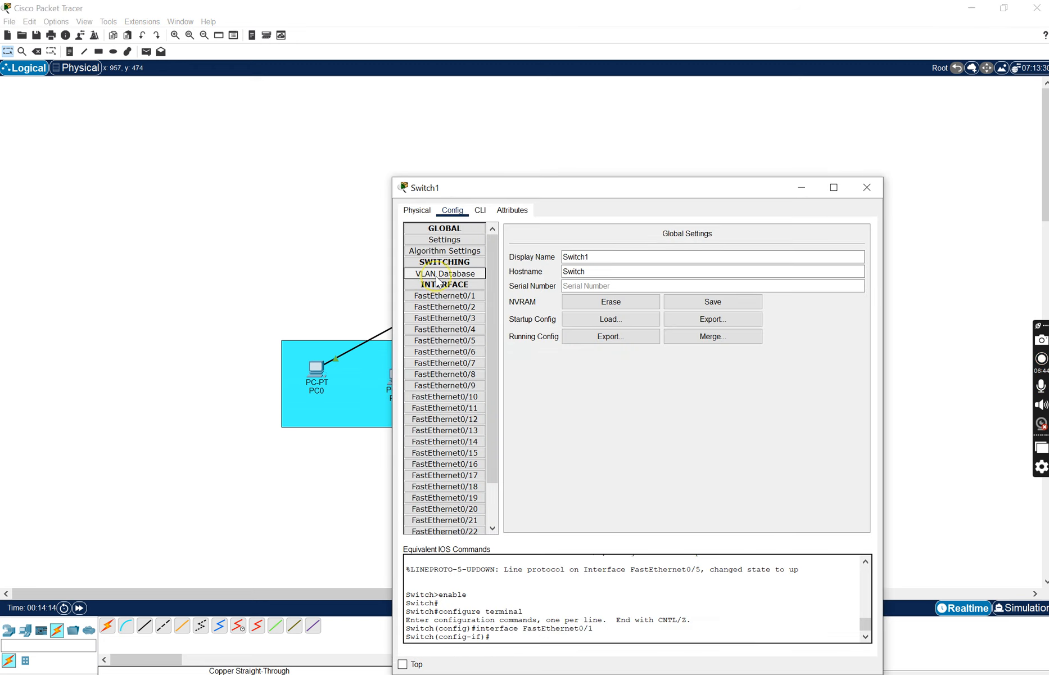
click(438, 274)
click(712, 241)
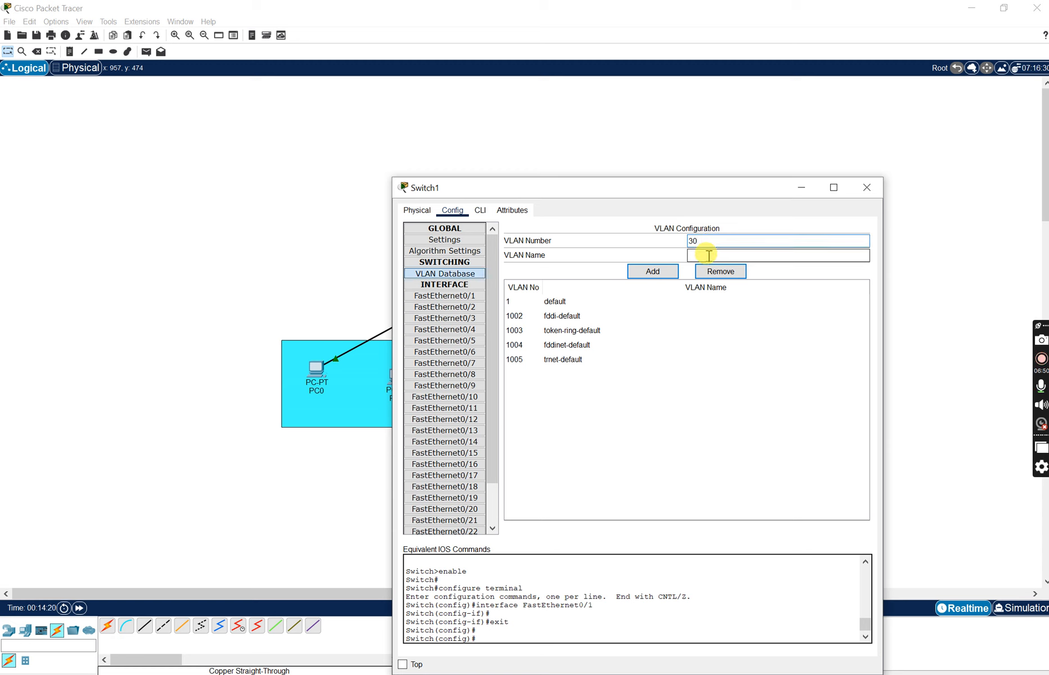
click(709, 256)
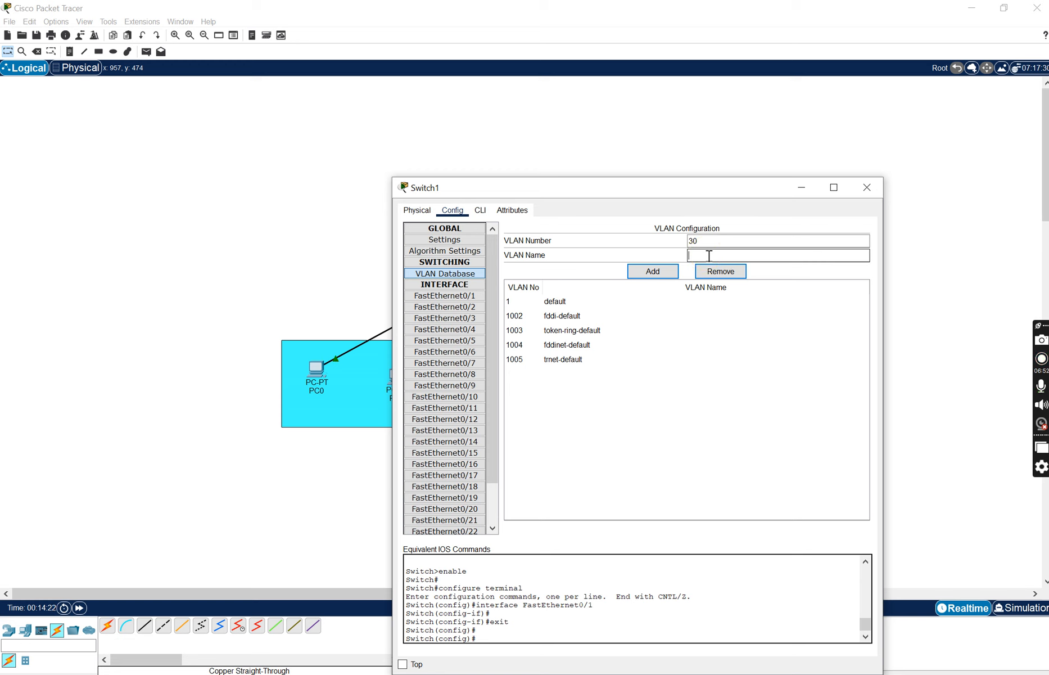
click(654, 272)
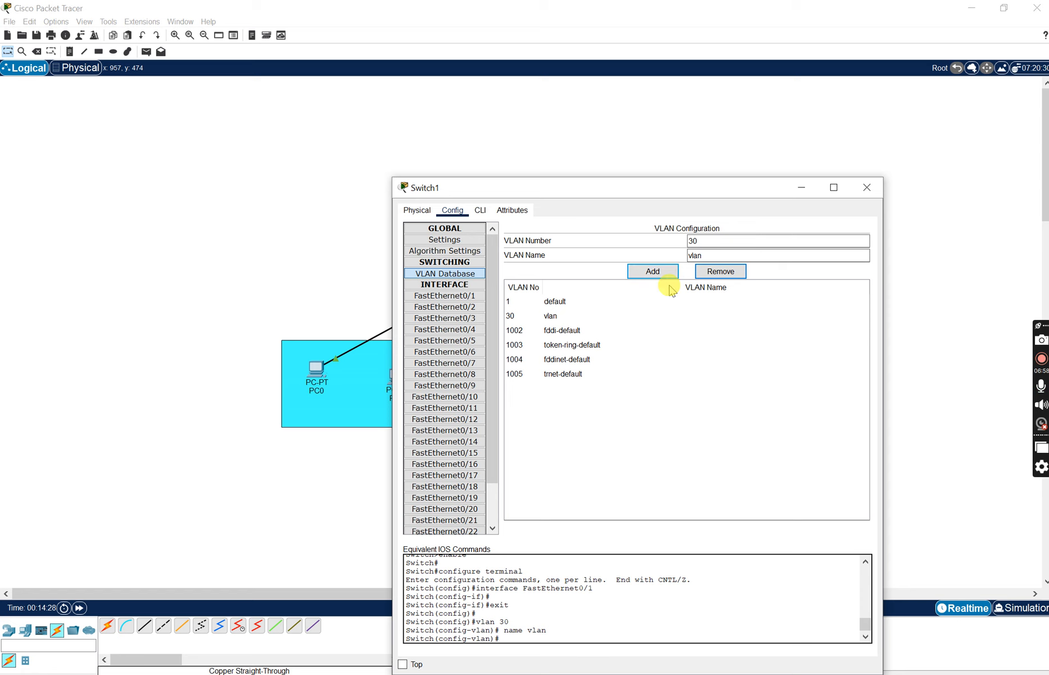
click(867, 187)
- Add VLAN number 30 named "vlan" to Router1's VLAN database and close the router window
click(453, 207)
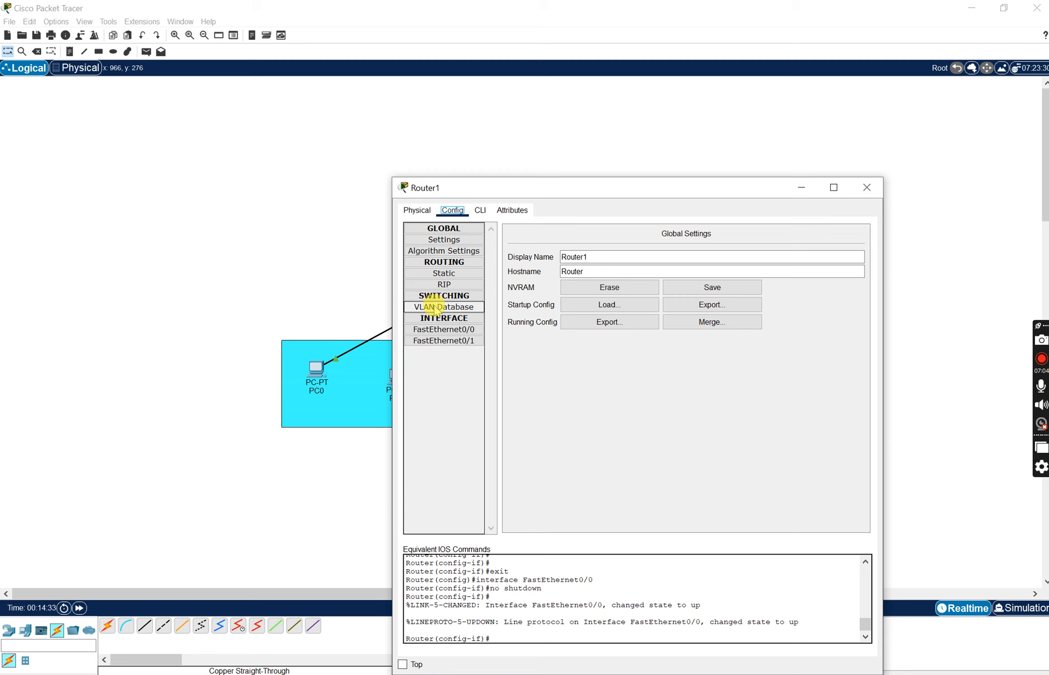
click(434, 308)
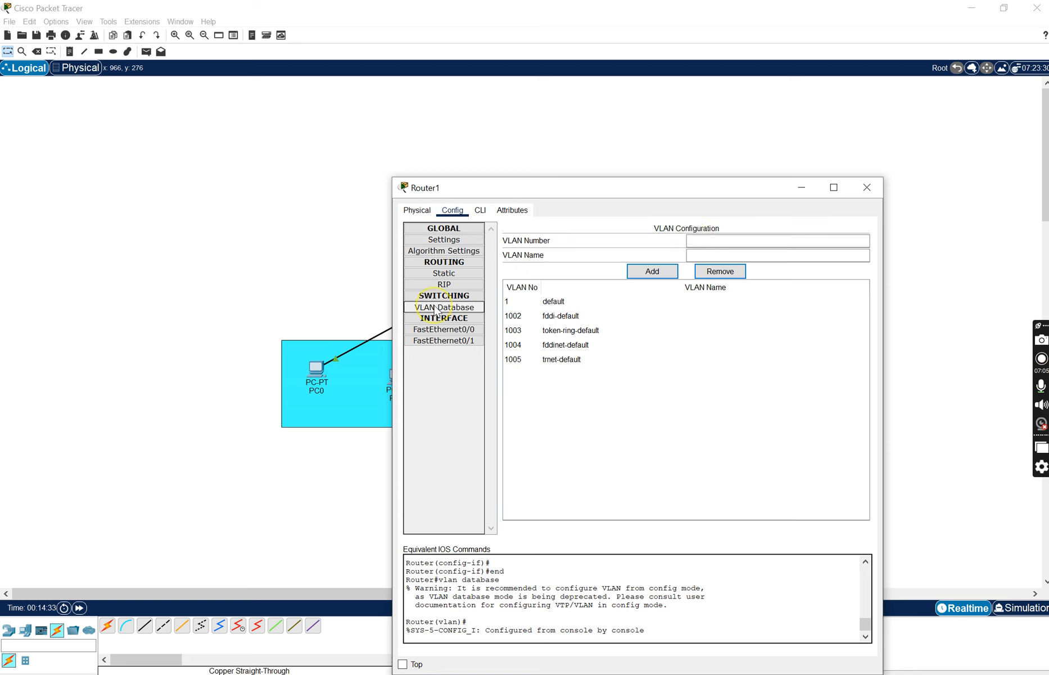
click(705, 242)
click(702, 253)
text(vlan)
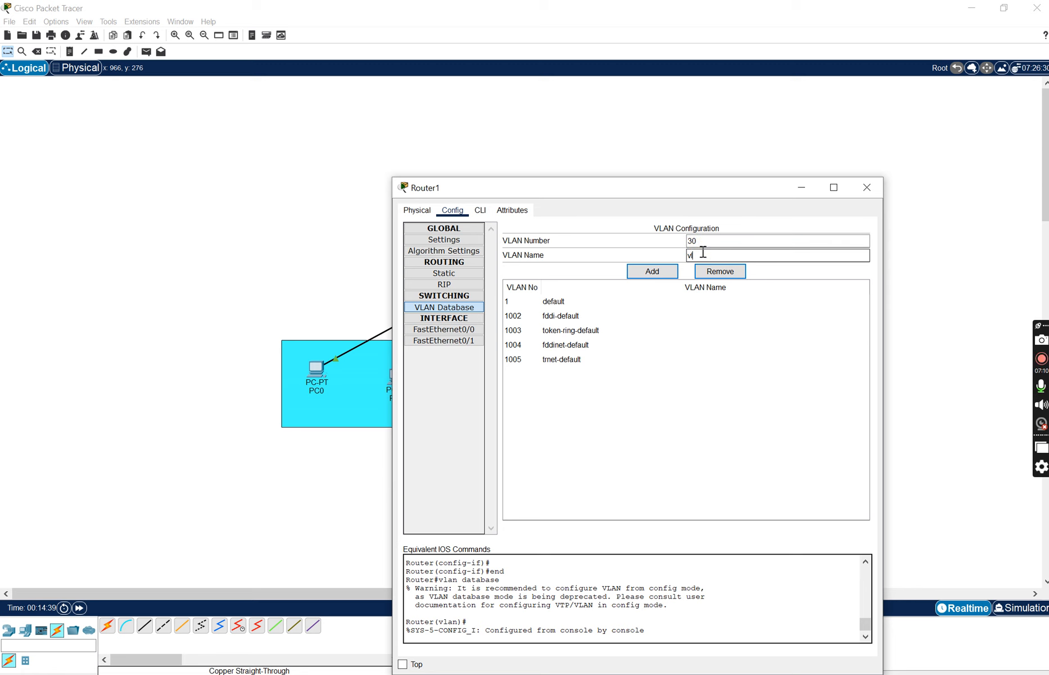
click(654, 272)
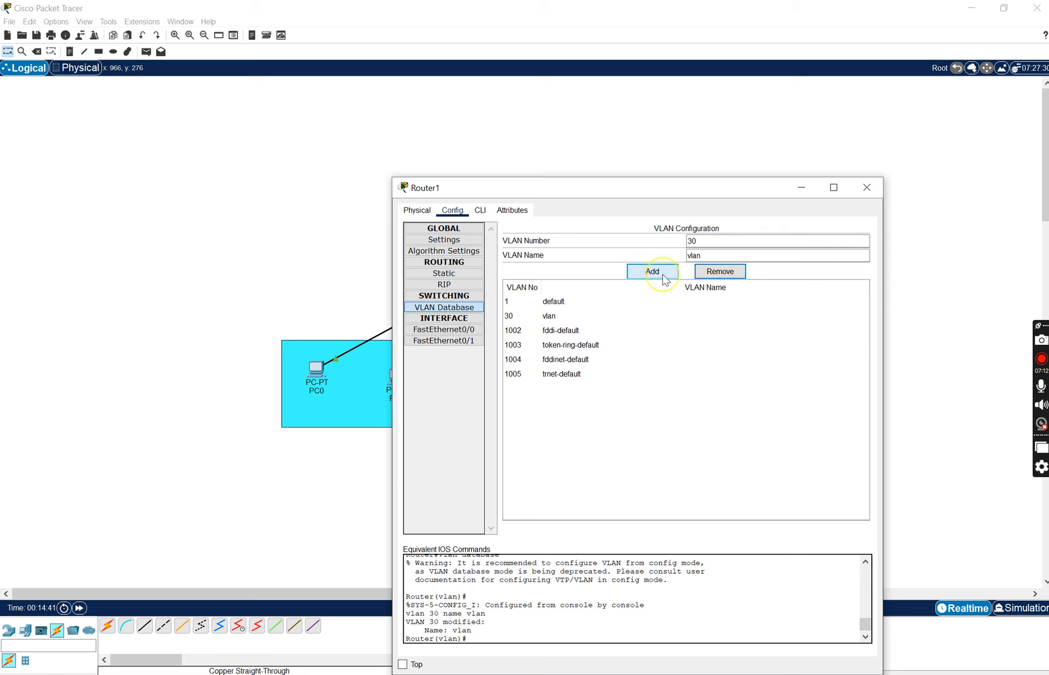
click(866, 187)
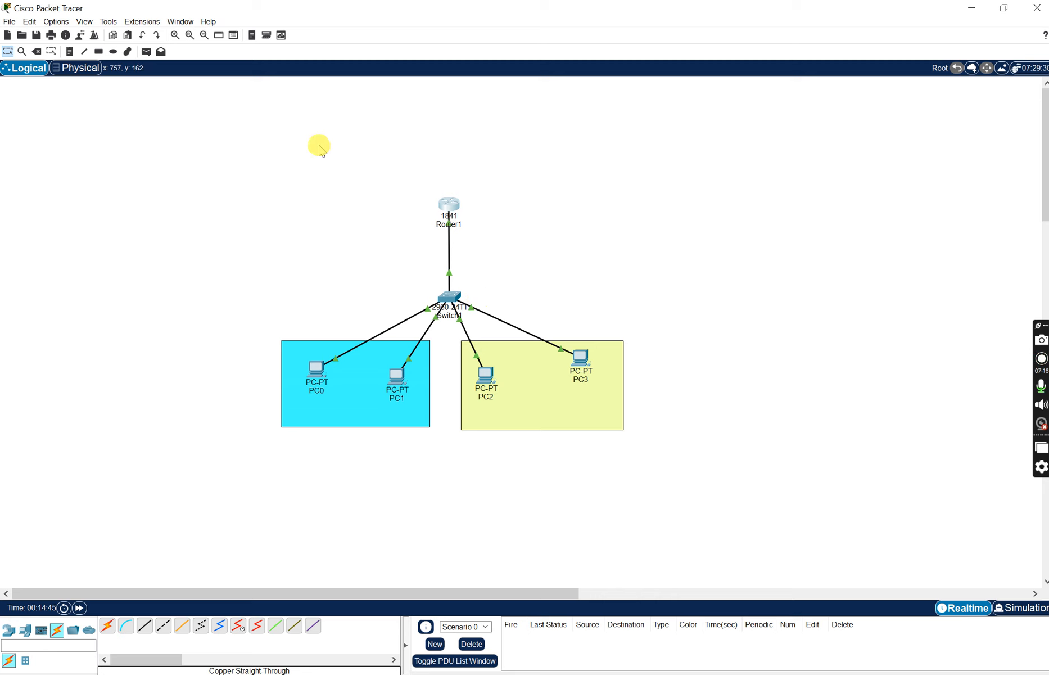
- Place a text note reading "VLAN 192.168.20.1" on the workspace just right of Router1
click(68, 52)
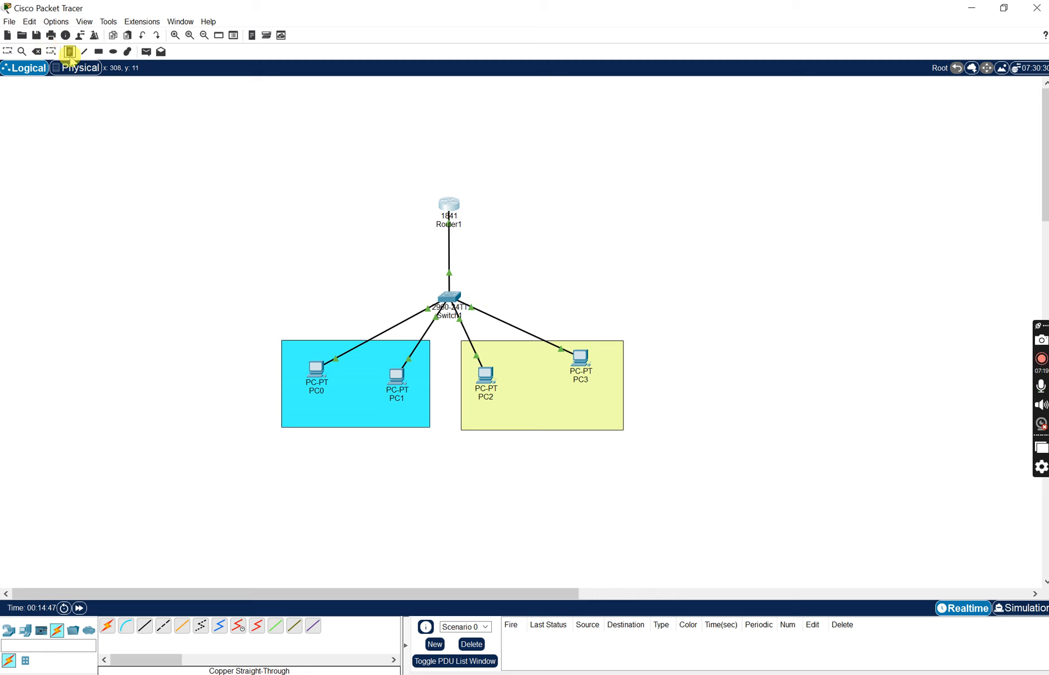
click(493, 207)
text(VLAN)
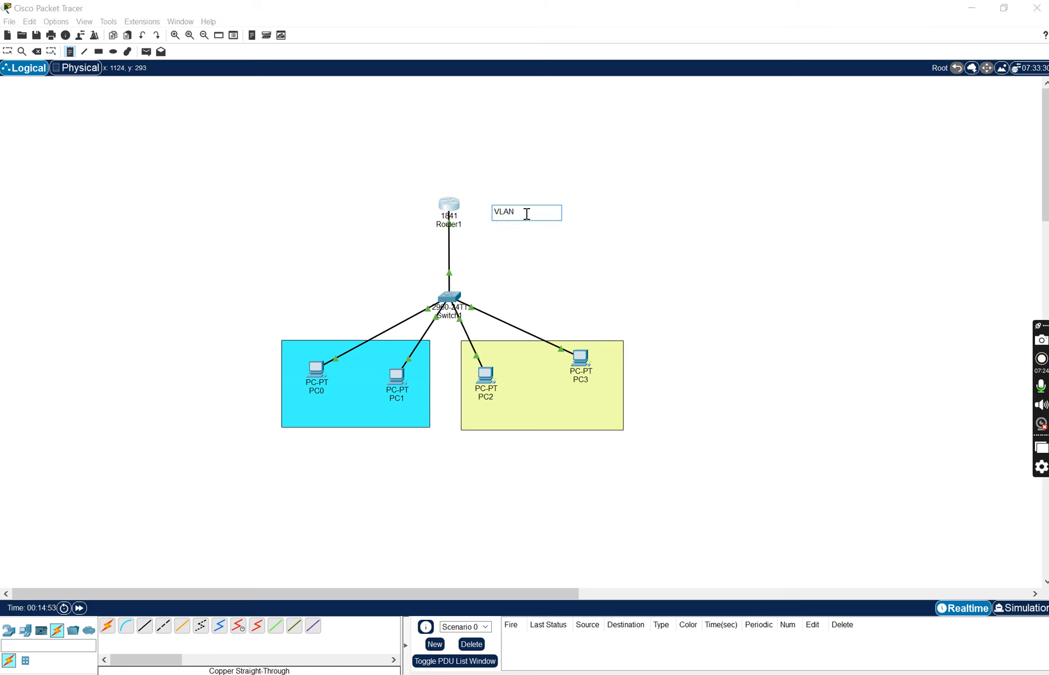
key(ctrl+v)
- Place a text note reading "LAN 192.168.1.1" on the workspace to the left of Router1
click(330, 210)
text(L)
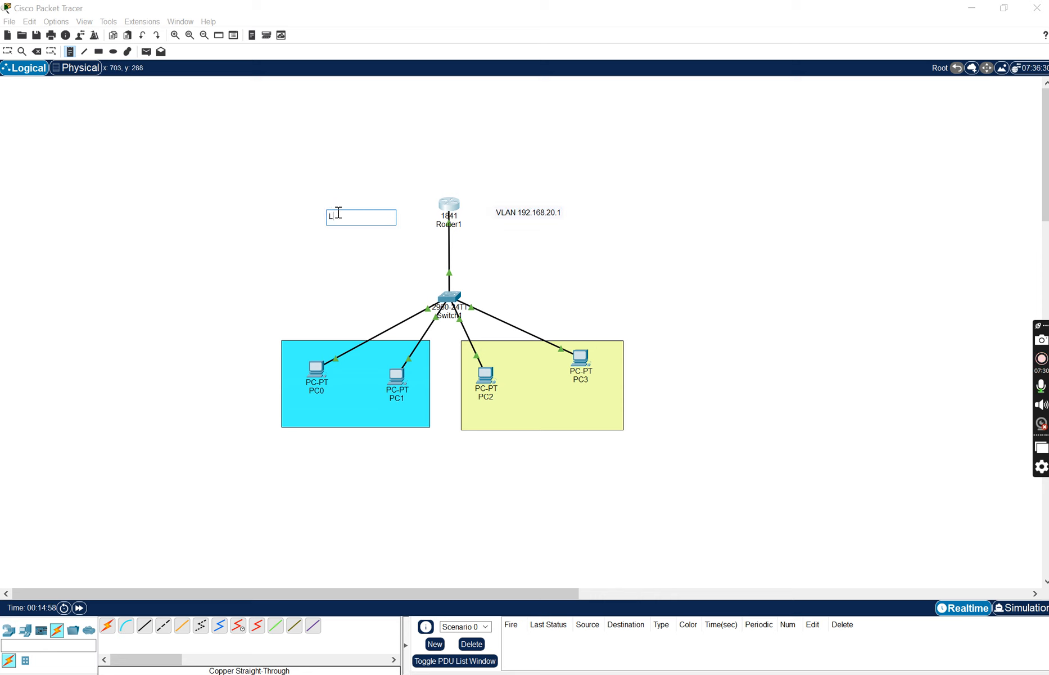
text(AN)
key(ctrl+v)
key(Left)
key(BackSpace)
key(BackSpace)
key(BackSpace)
text(1)
drag(367, 423, 322, 424)
- Add a note with the address 192.168.1.2 below PC0 in the cyan rectangle
click(276, 403)
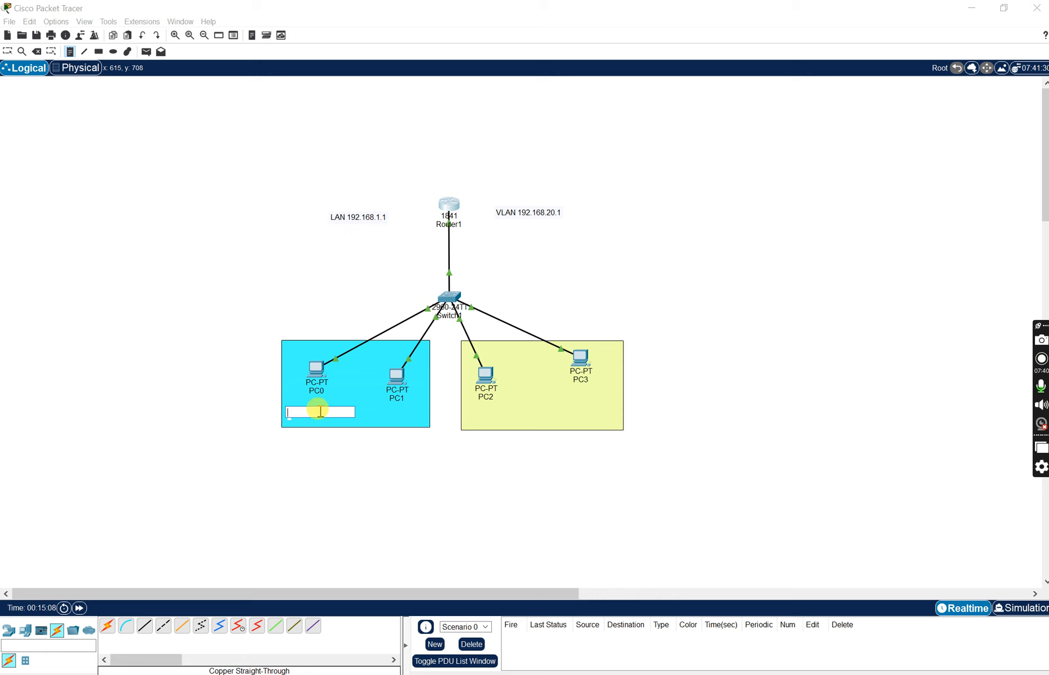
key(ctrl+v)
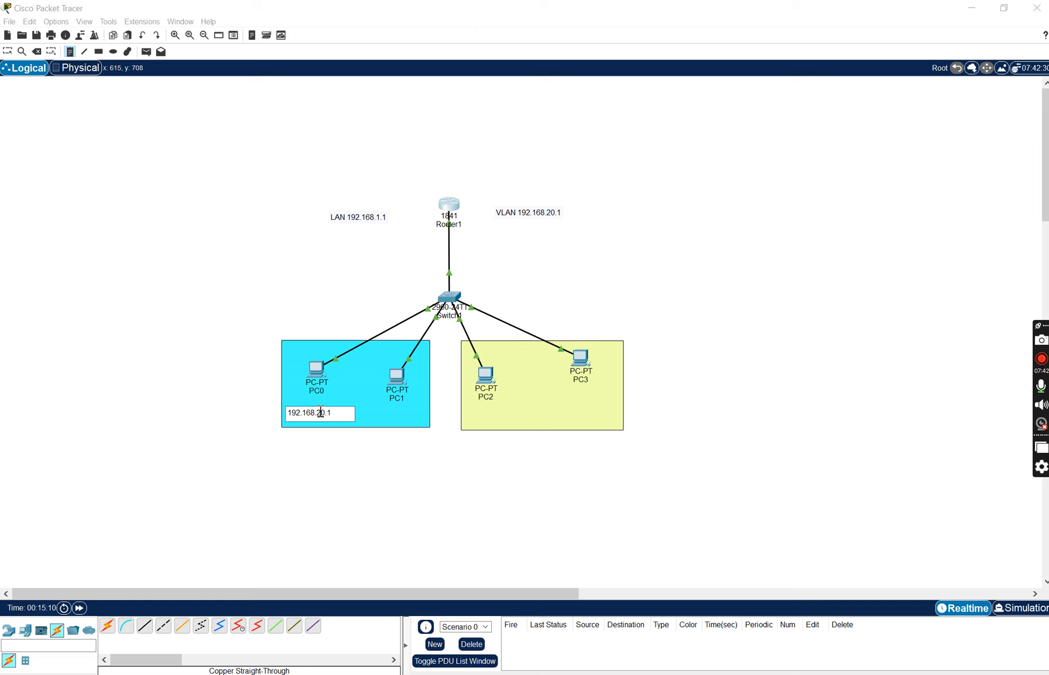
key(BackSpace)
key(BackSpace)
text(1)
key(BackSpace)
text(2)
- Add a note with the address 192.168.1.3 below PC1 in the cyan rectangle
click(380, 414)
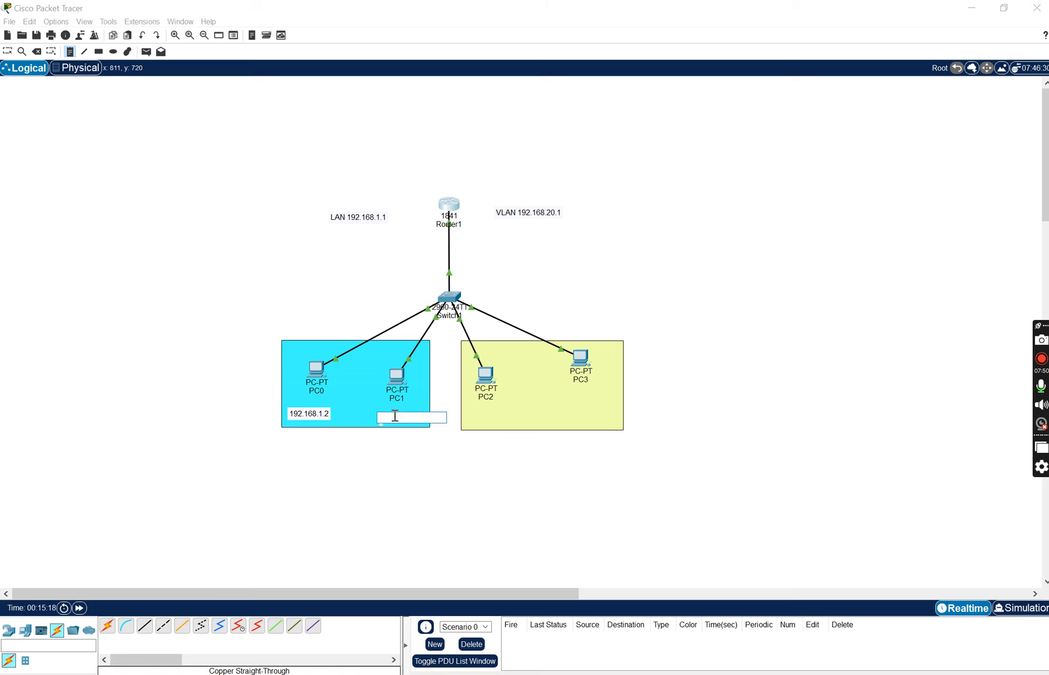
text(192.168.20.1)
key(BackSpace)
text(3)
key(BackSpace)
key(BackSpace)
text(1)
- Add a note with the address 192.168.20.2 below PC2 in the pale yellow rectangle
click(476, 414)
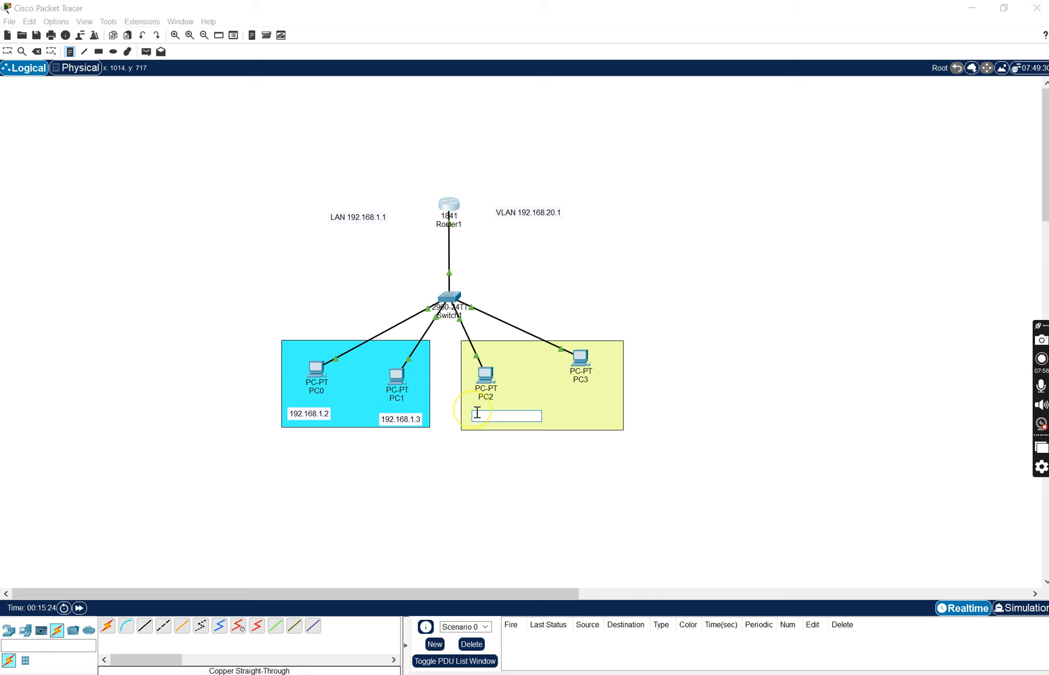
text(192.168.20.1)
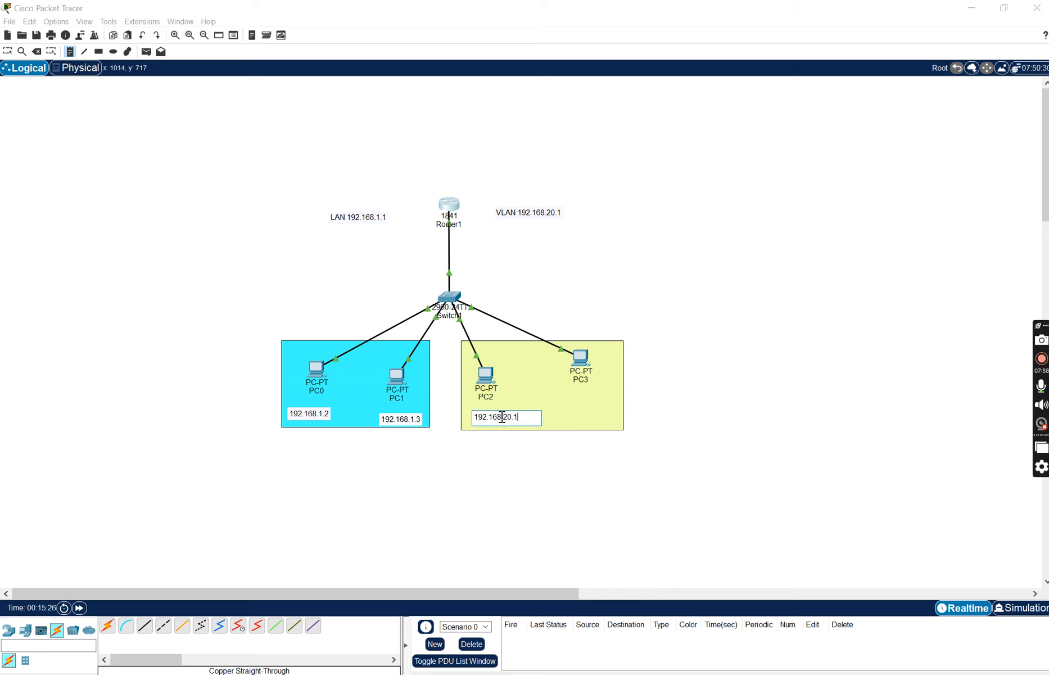
text(2)
- Add a note with the address 192.168.20.3 below PC3, return to the Select tool and shift PC3 slightly closer to its note
click(574, 404)
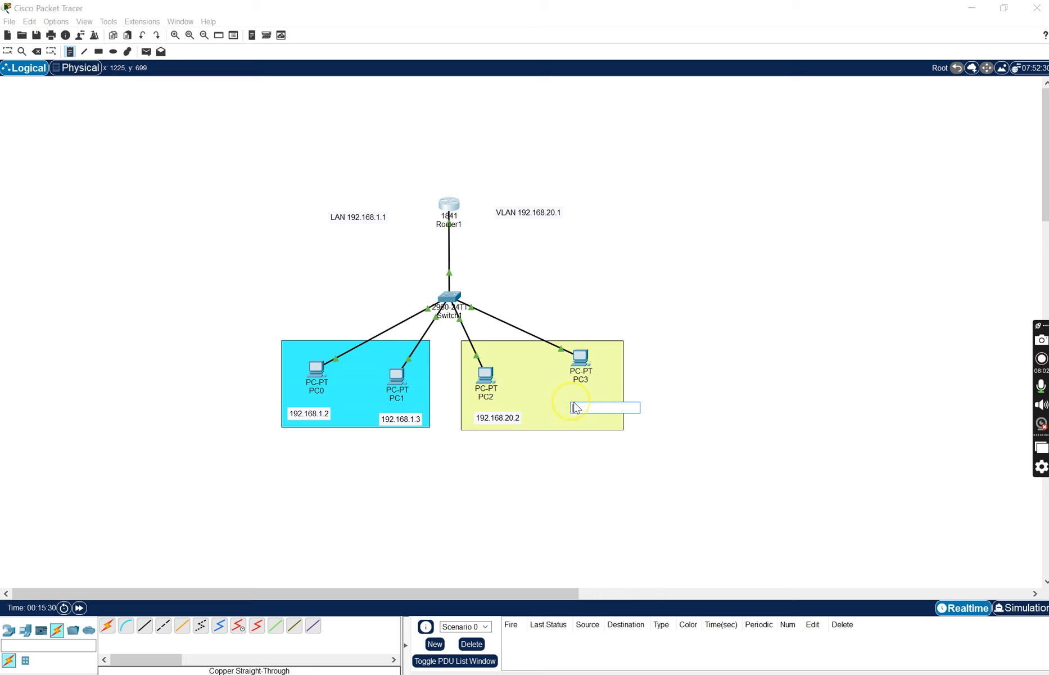
text(192.168.20.1)
key(BackSpace)
text(3)
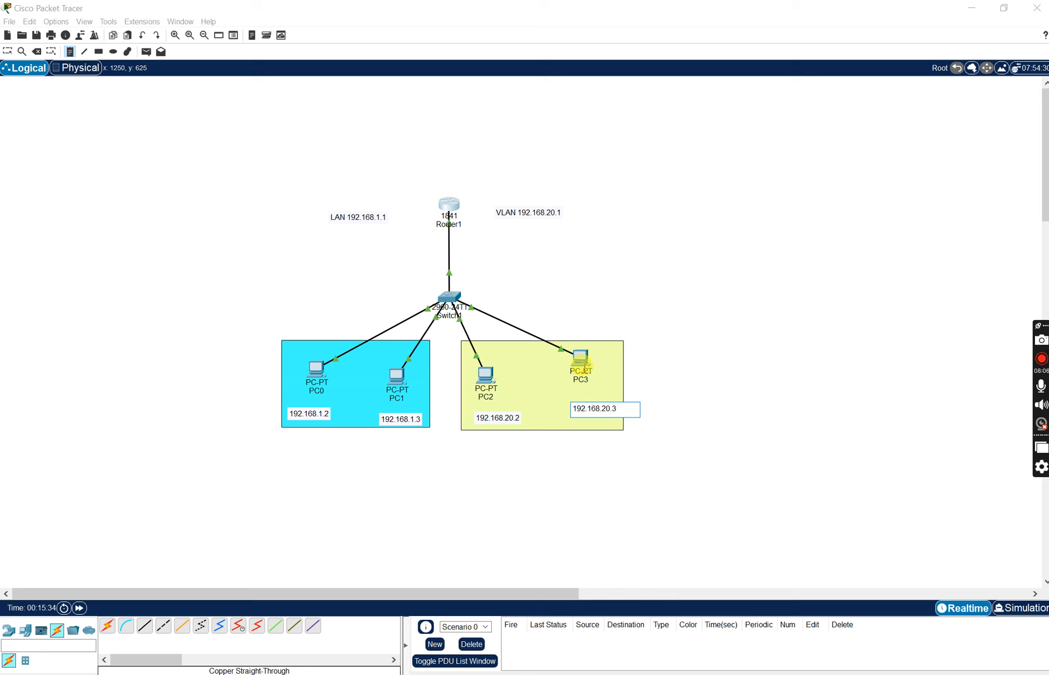
click(9, 49)
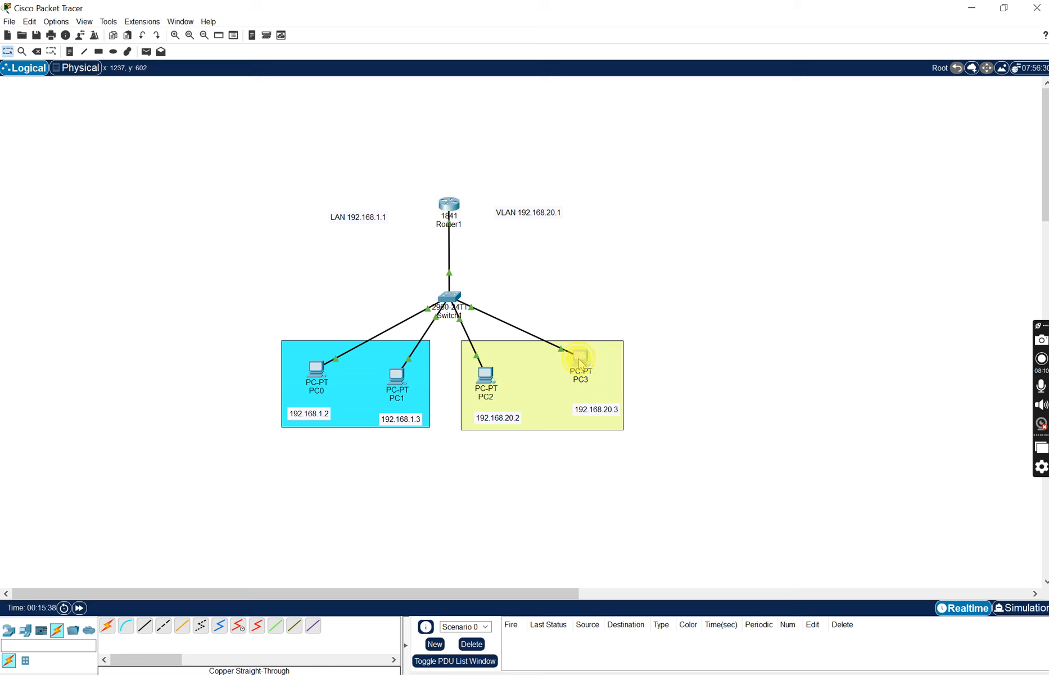
drag(579, 361, 584, 368)
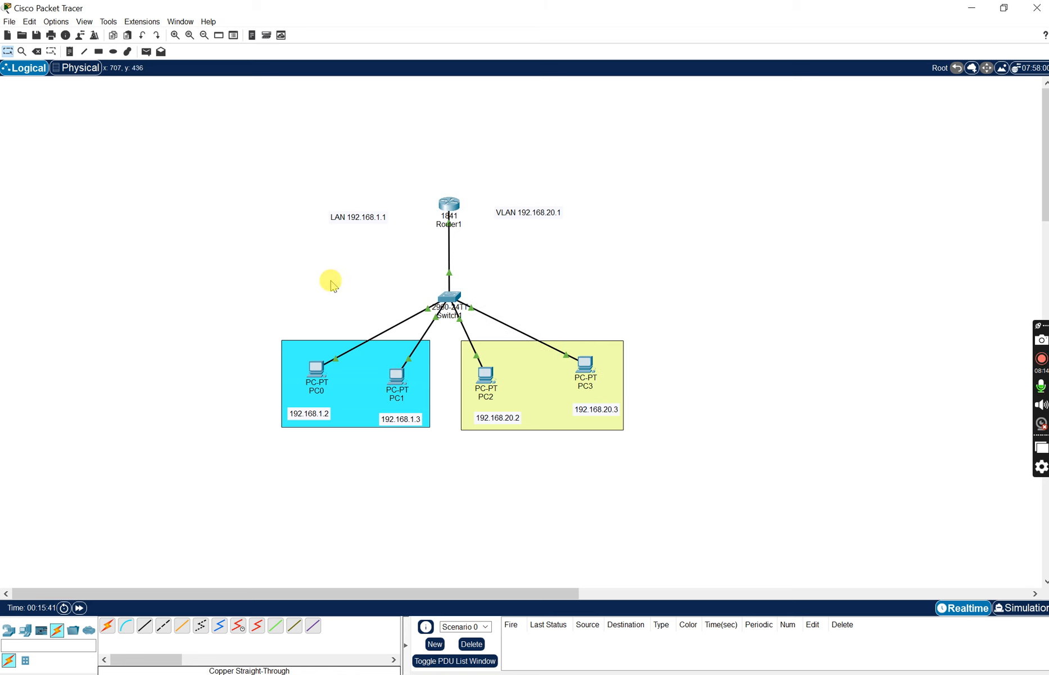
- Send simple PDUs from PC2 to PC3 and from PC2 to Router1 to test connectivity
click(146, 51)
click(486, 376)
click(587, 373)
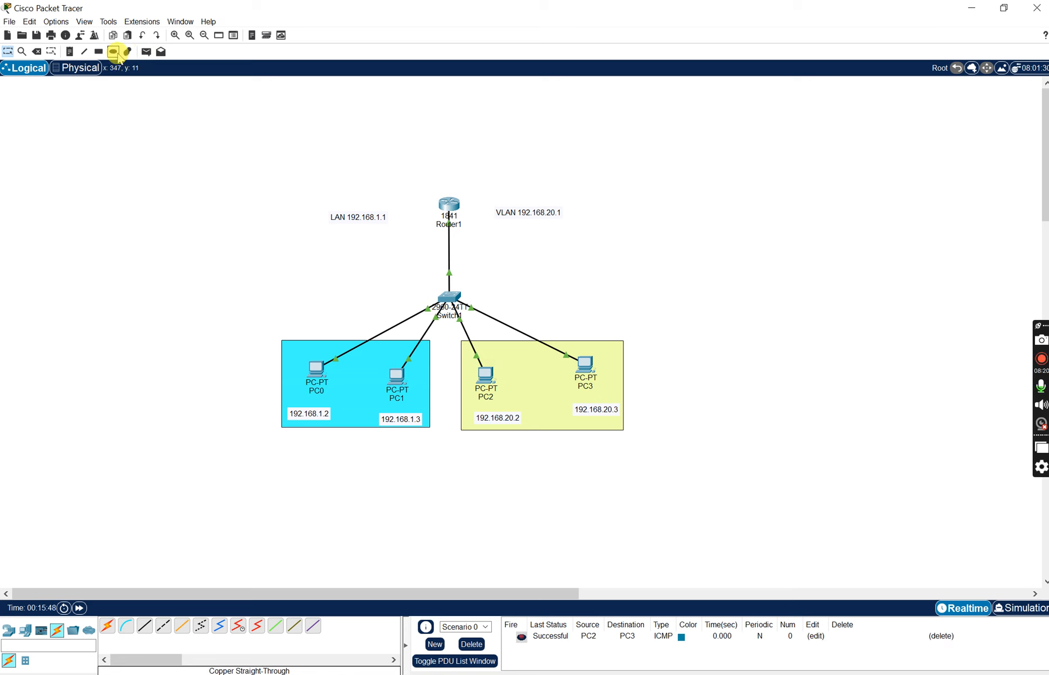
click(146, 51)
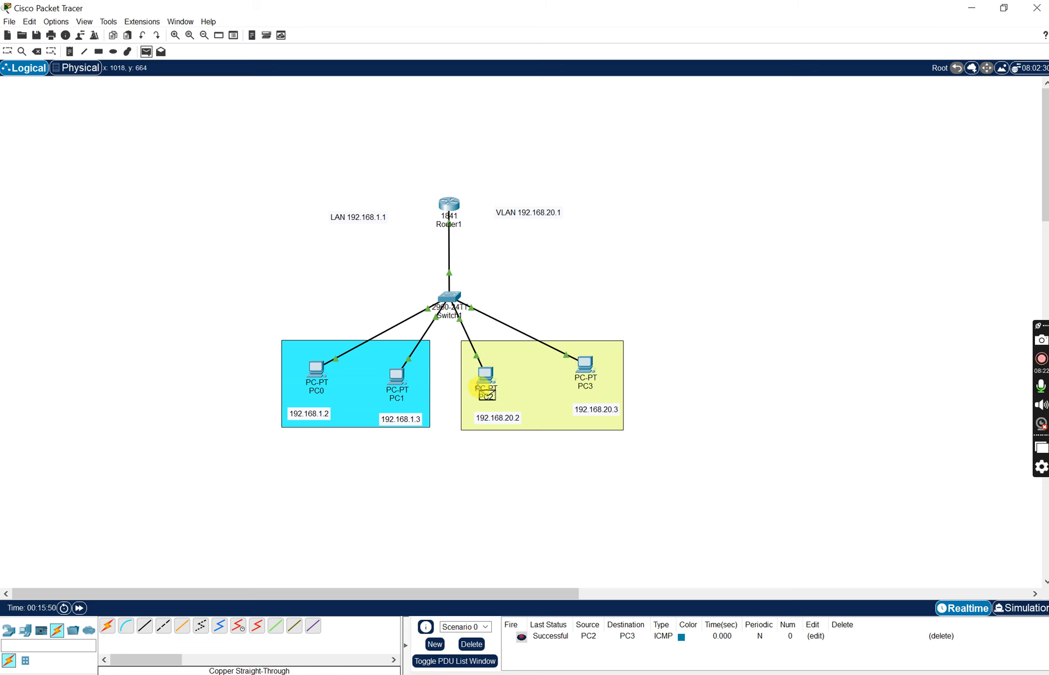
click(487, 376)
click(448, 207)
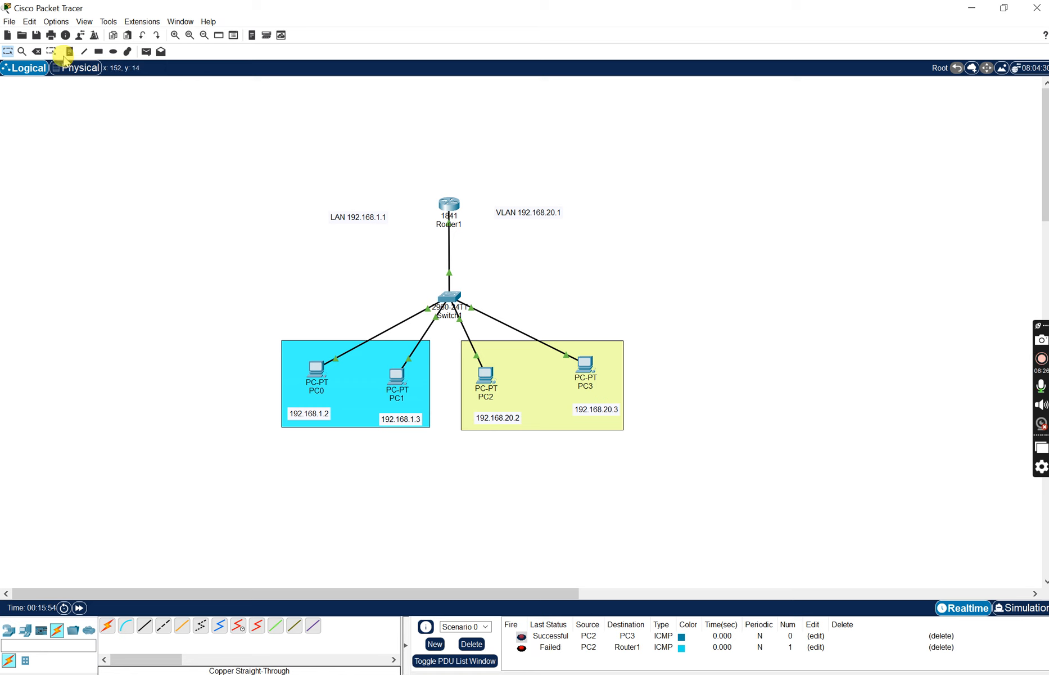
- Send a simple PDU from PC2 to PC1 and clear the scenario's PDU list
click(146, 52)
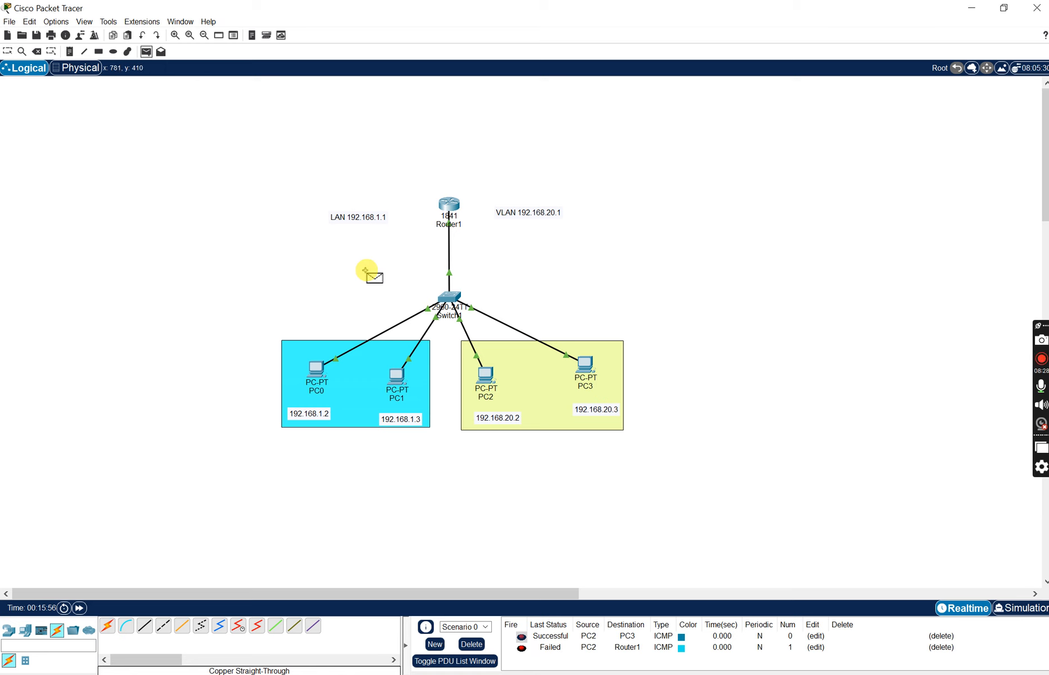
click(485, 373)
click(397, 373)
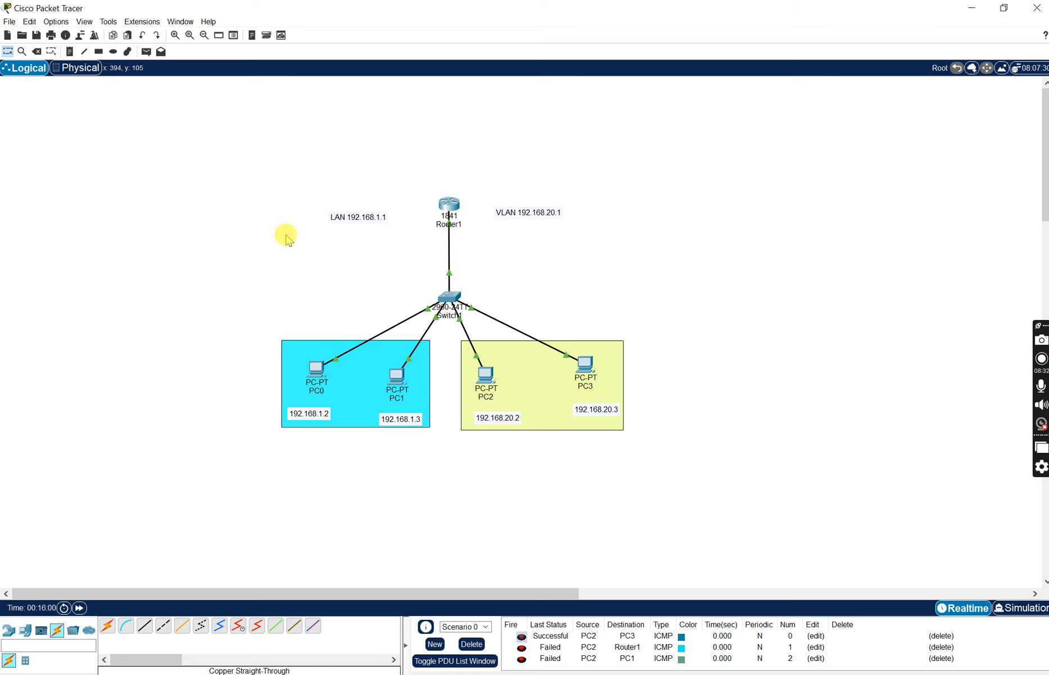
click(471, 645)
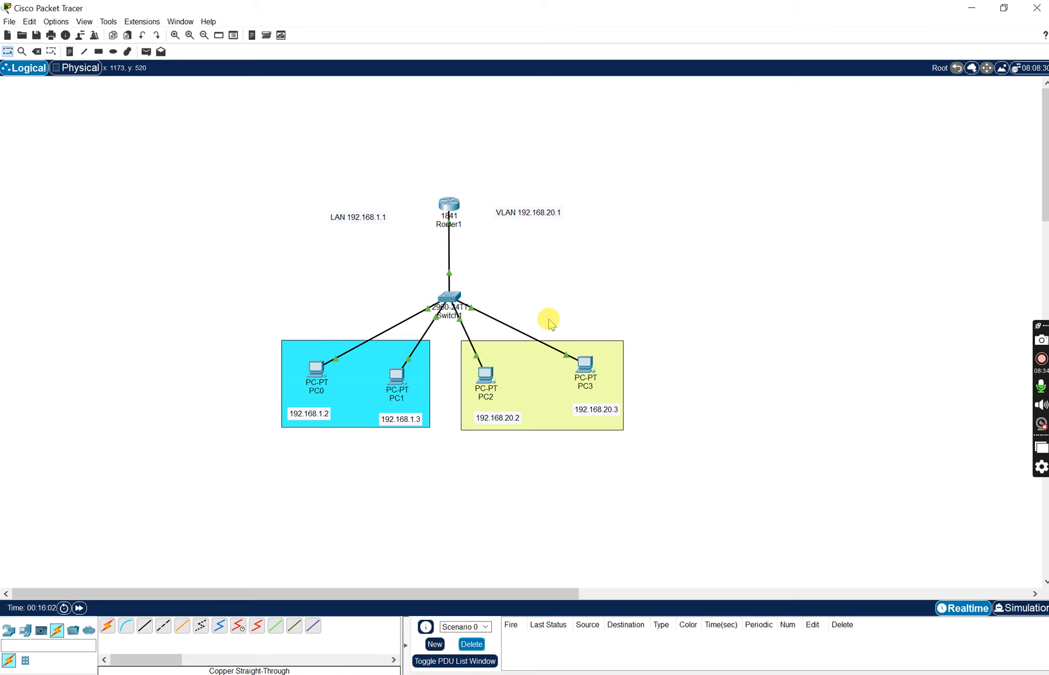
- Open Router1's command line, leave VLAN database mode and enter global configuration mode with config t
click(454, 203)
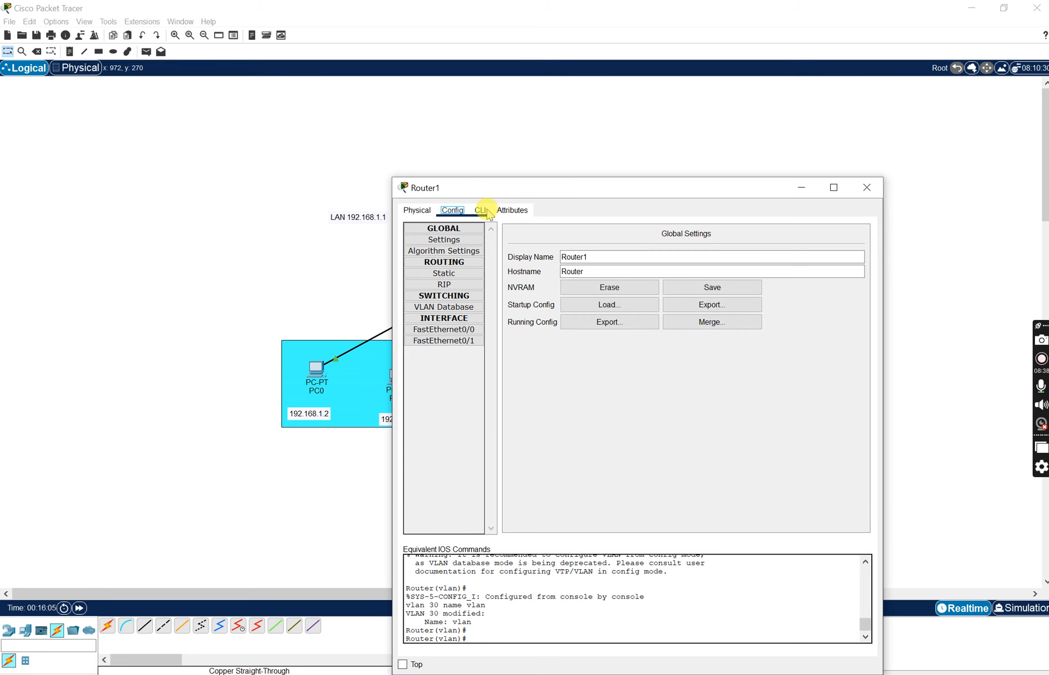
click(480, 209)
drag(568, 192, 518, 114)
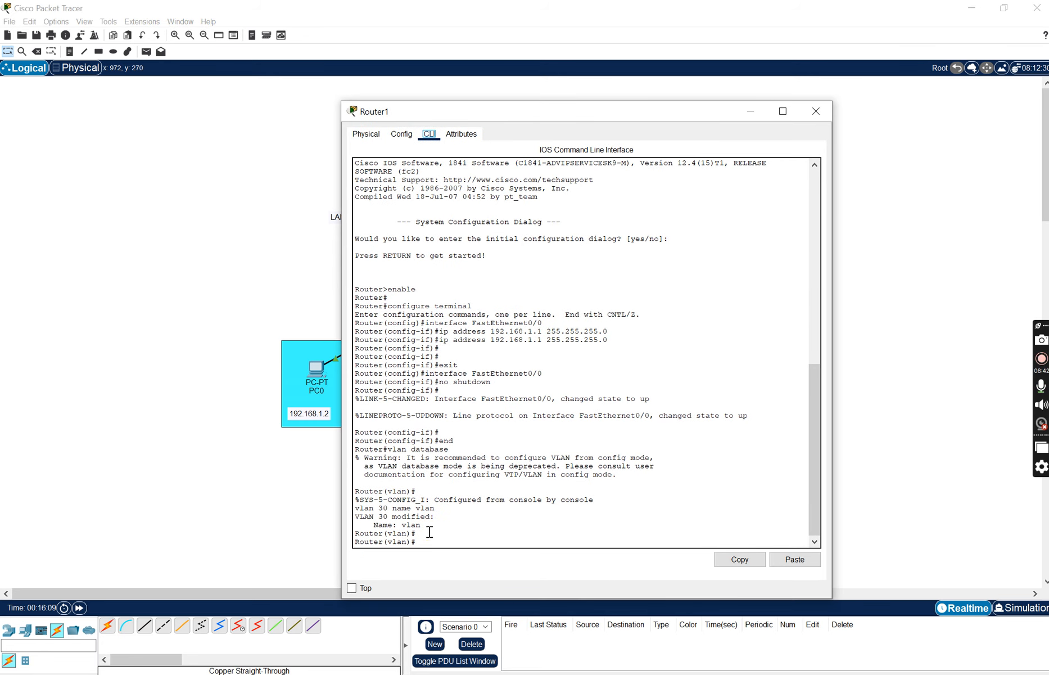
text(exit)
key(Return)
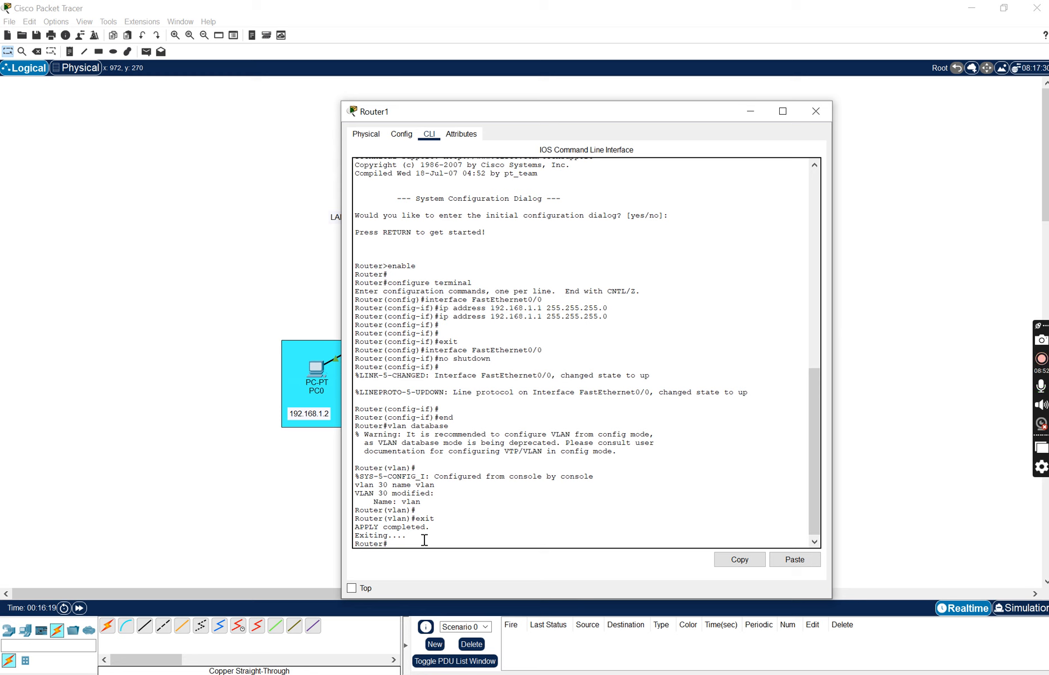
text(config t)
key(Return)
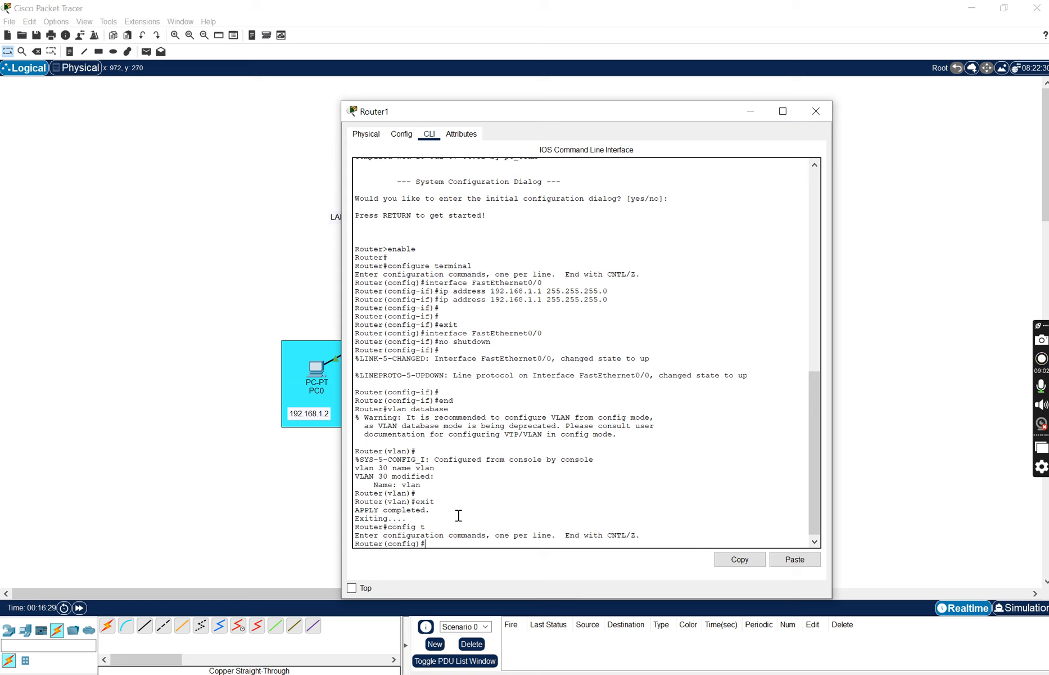
- Create the router subinterface with the command int f 0/0.1
text(int f 0/0.1)
key(Return)
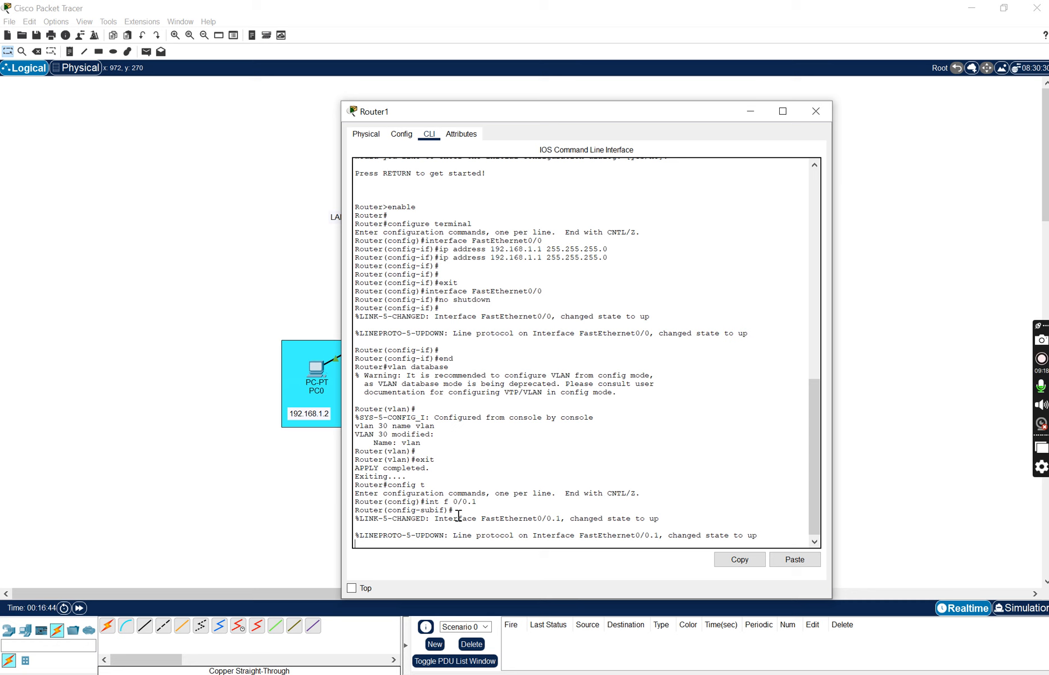
- Set the subinterface's encapsulation to dot1q with VLAN 30
text(encapsula)
key(BackSpace)
key(BackSpace)
key(BackSpace)
key(BackSpace)
key(BackSpace)
key(BackSpace)
key(BackSpace)
key(BackSpace)
key(BackSpace)
key(Return)
text(encapsula)
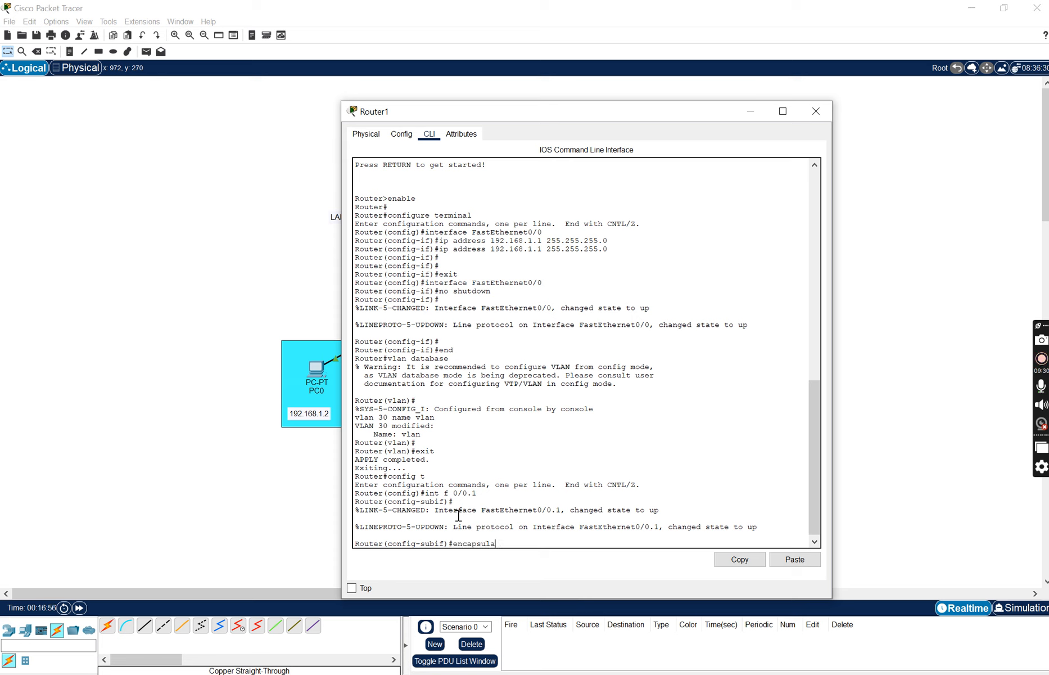
text(tion dot1q 30)
key(Return)
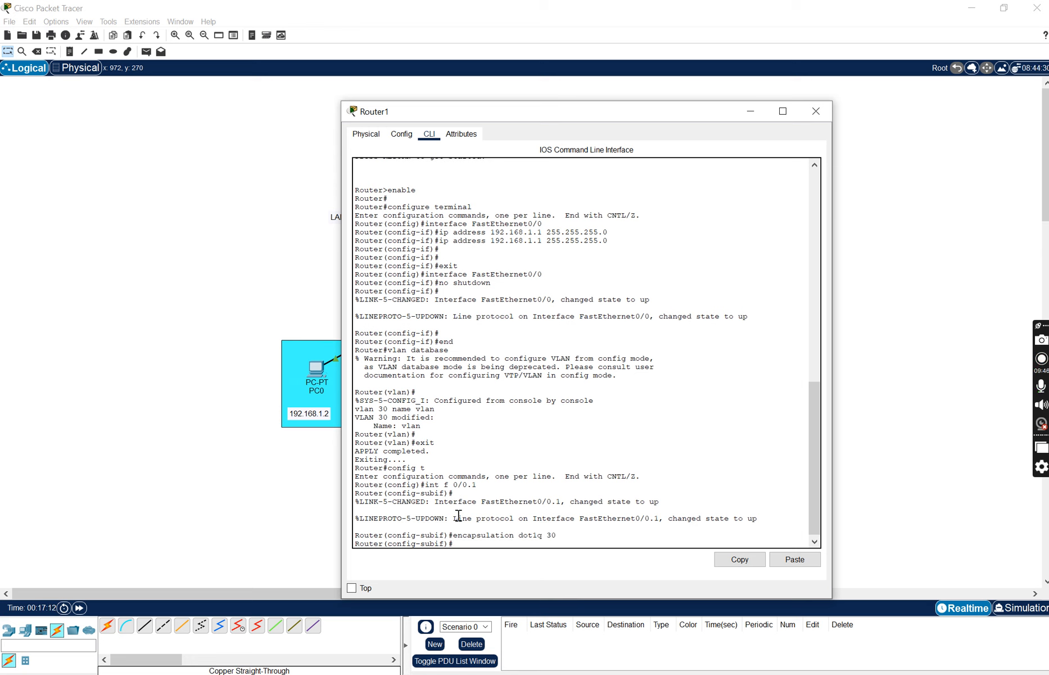
- Assign the IP address 192.168.20.1 with mask 255.255.255.0 to the subinterface
text(ip address 192.168.20.1 255.255)
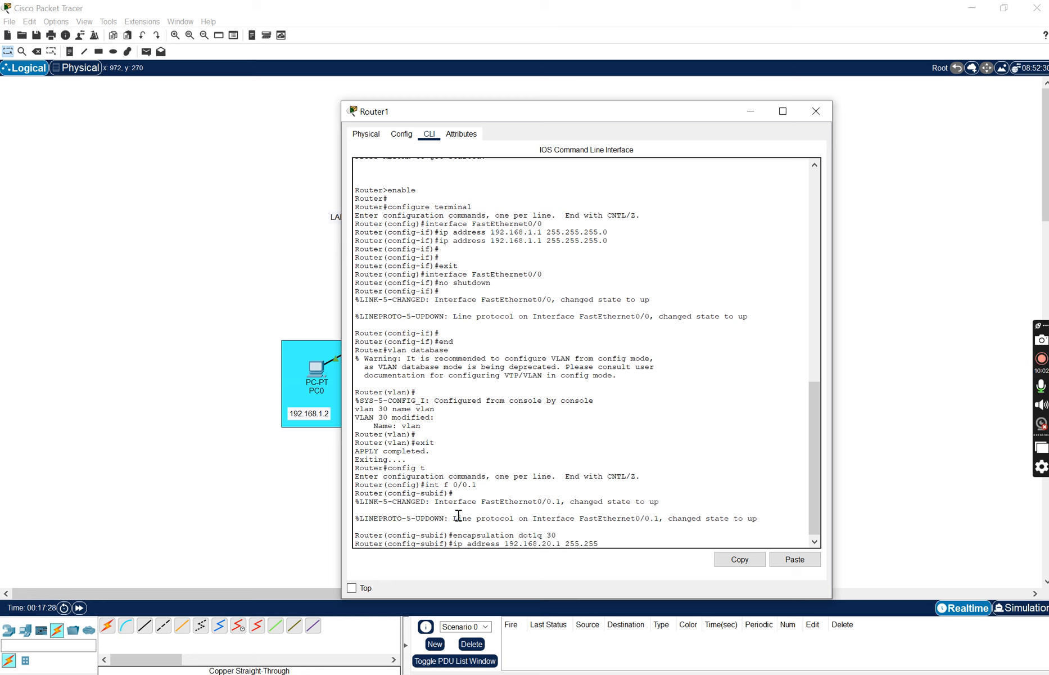
text(.255.0)
key(Return)
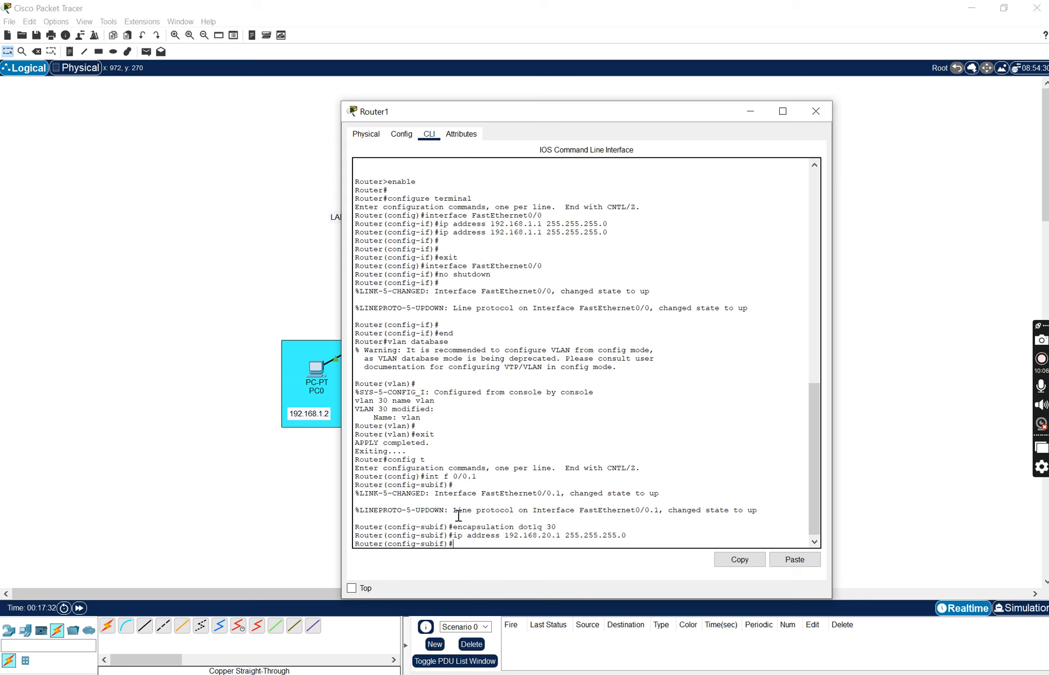
- Exit subinterface and global configuration modes back to the privileged prompt and close the Router1 window
text(exit)
key(Return)
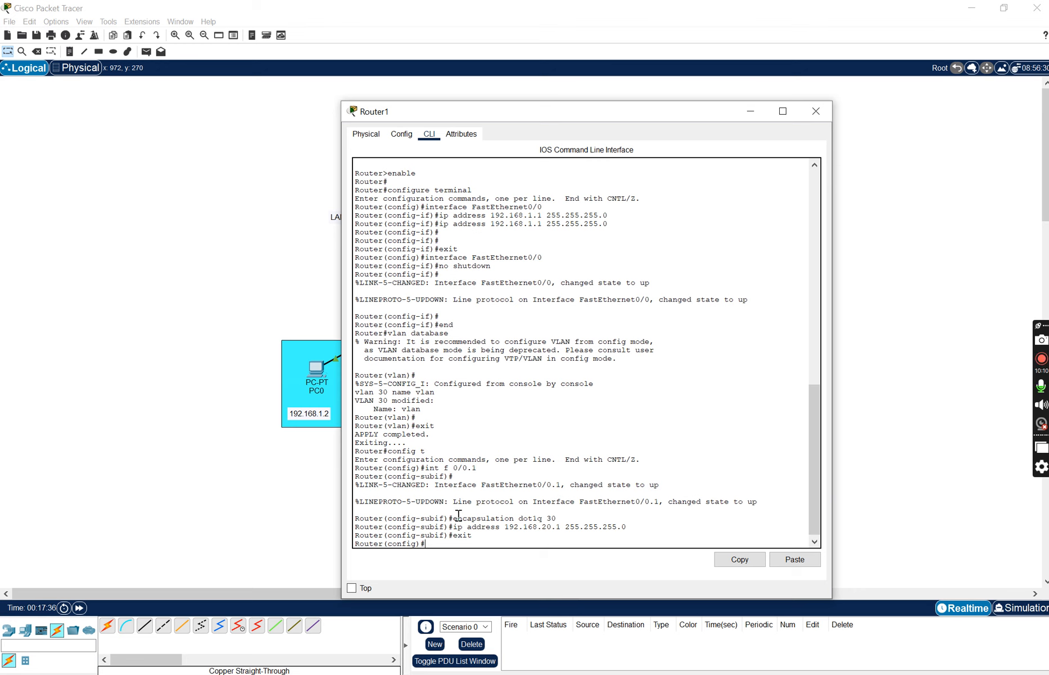
text(exit)
key(Return)
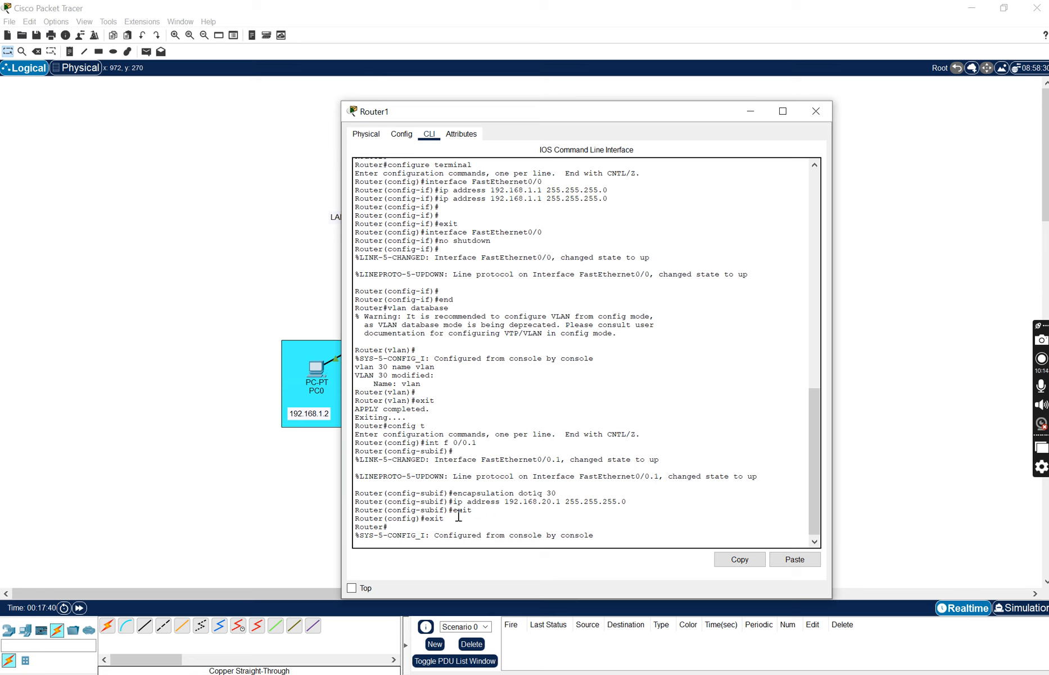
key(Return)
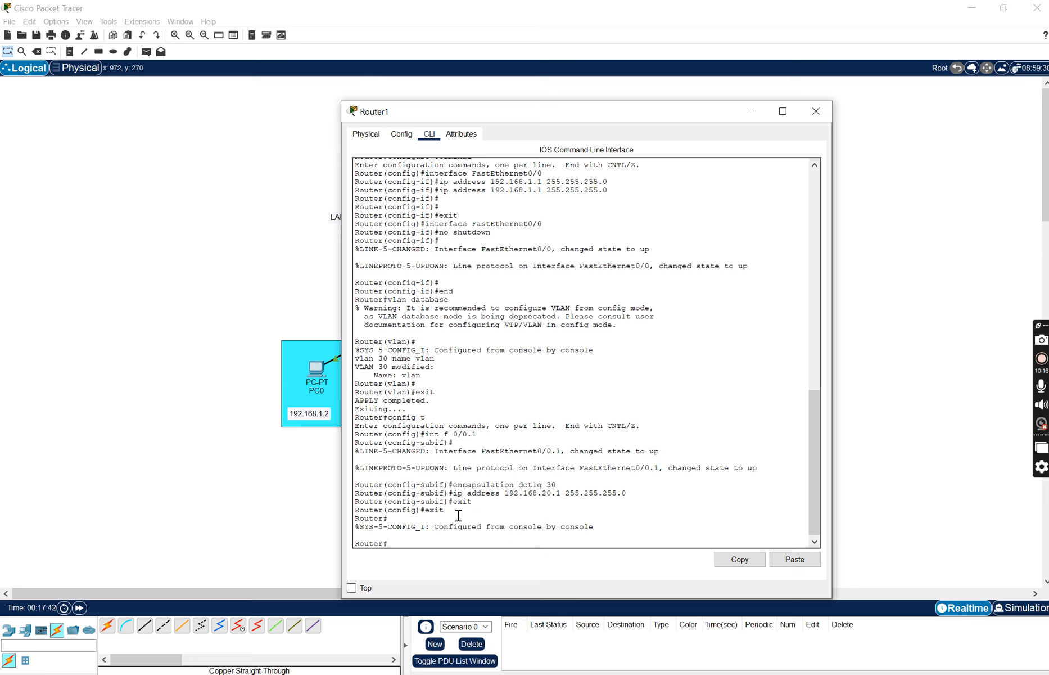
click(815, 116)
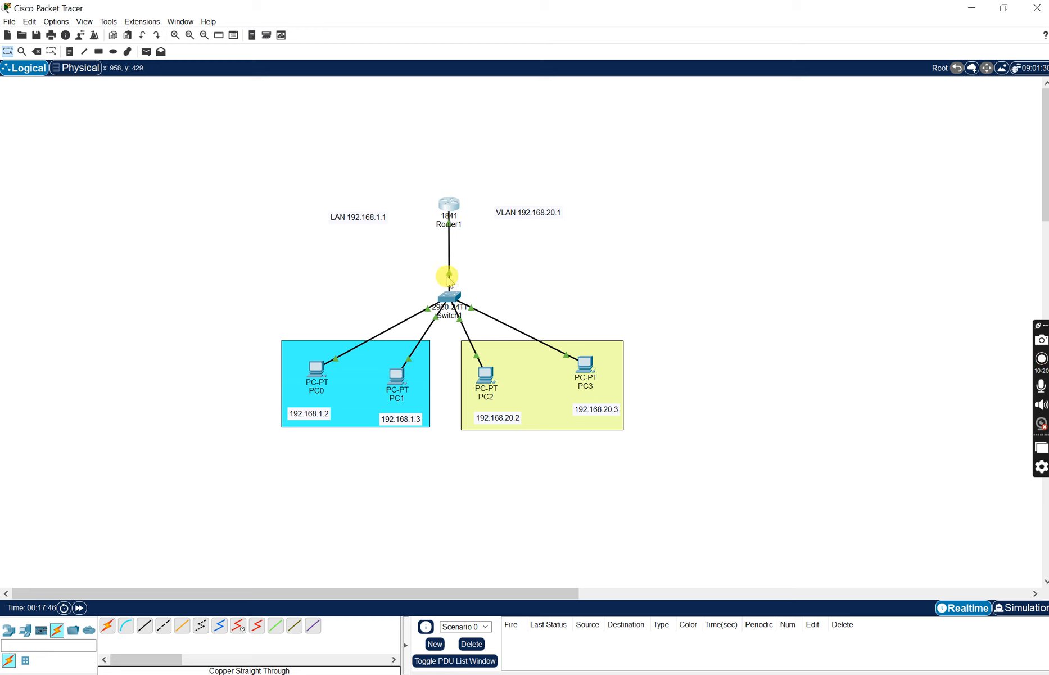
- Reattach the Router1 cable's switch end to port FastEthernet0/5 on Switch1
click(450, 302)
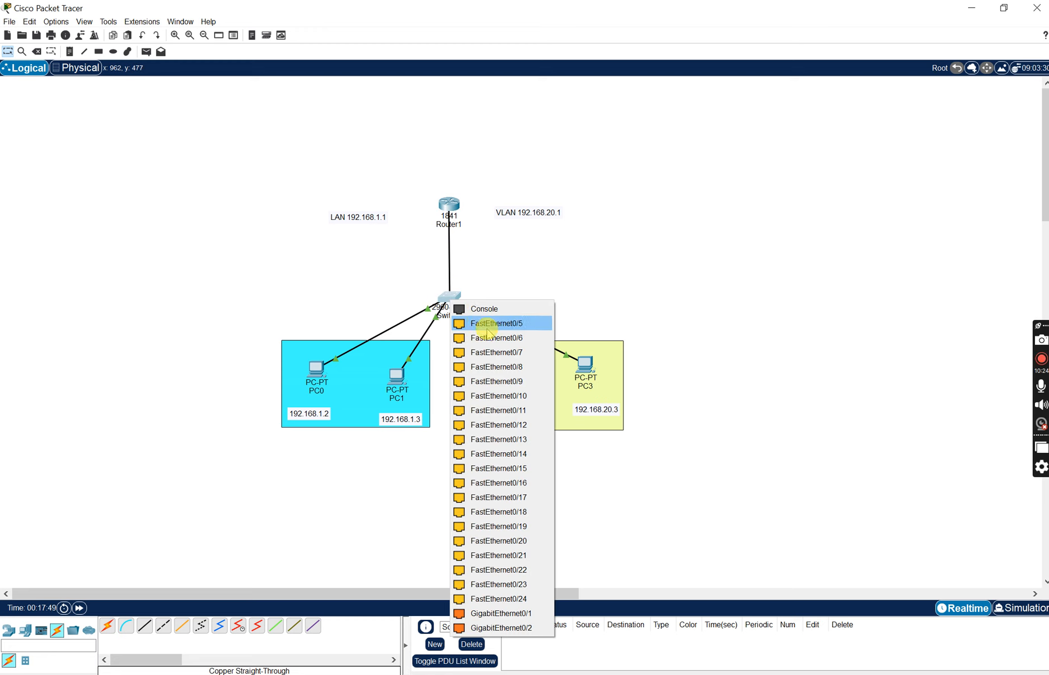
click(489, 323)
mouse_move(450, 271)
- Set Switch1's FastEthernet0/5 interface to Trunk mode and close the switch window
click(452, 300)
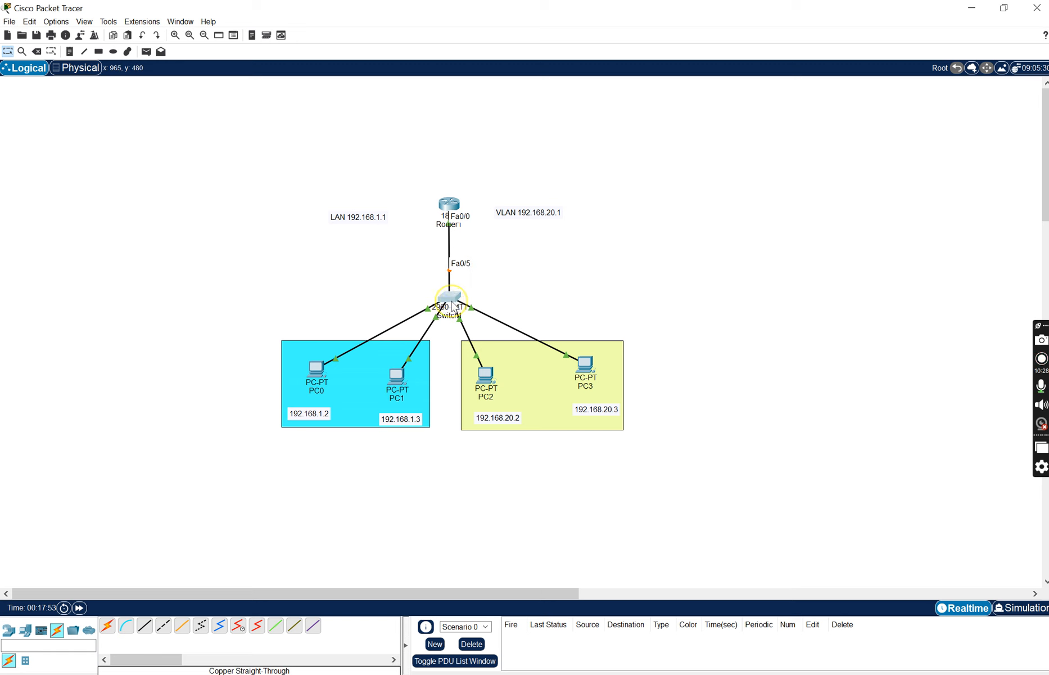
click(458, 330)
click(458, 342)
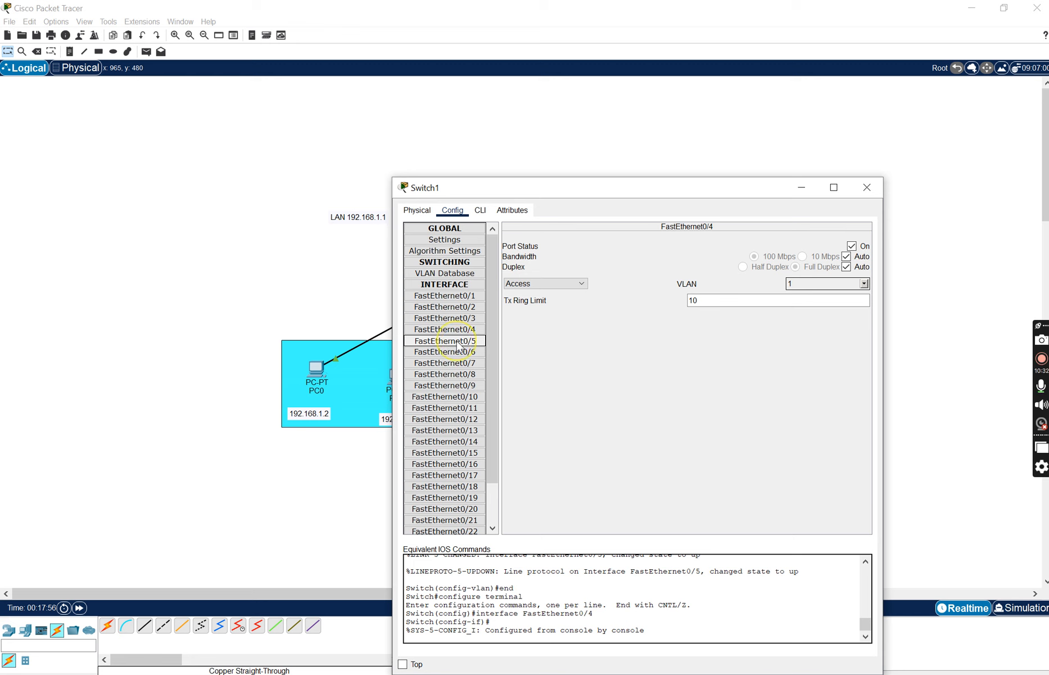
click(554, 284)
click(553, 294)
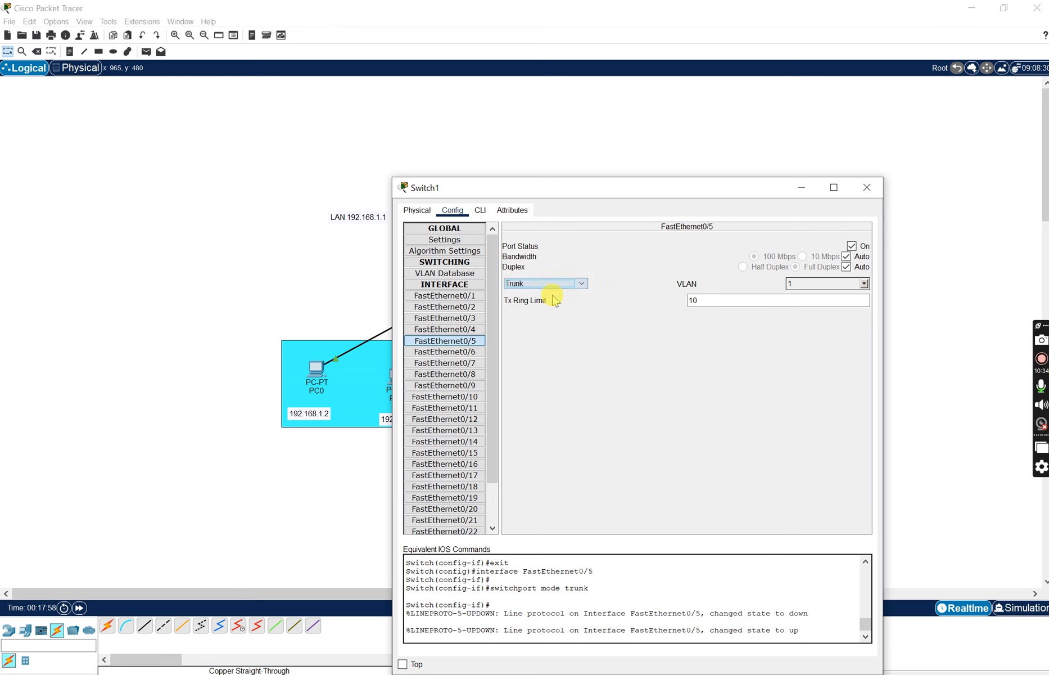
click(866, 187)
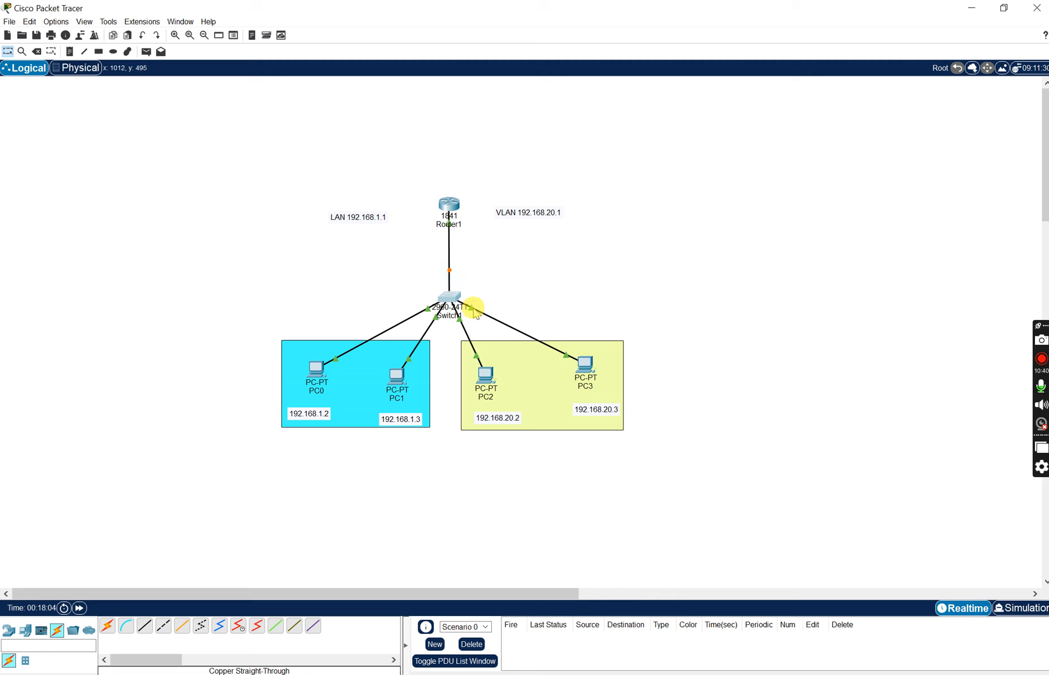
- Open Switch1's configuration and assign the FastEthernet0/3 access port to VLAN 30
mouse_move(471, 308)
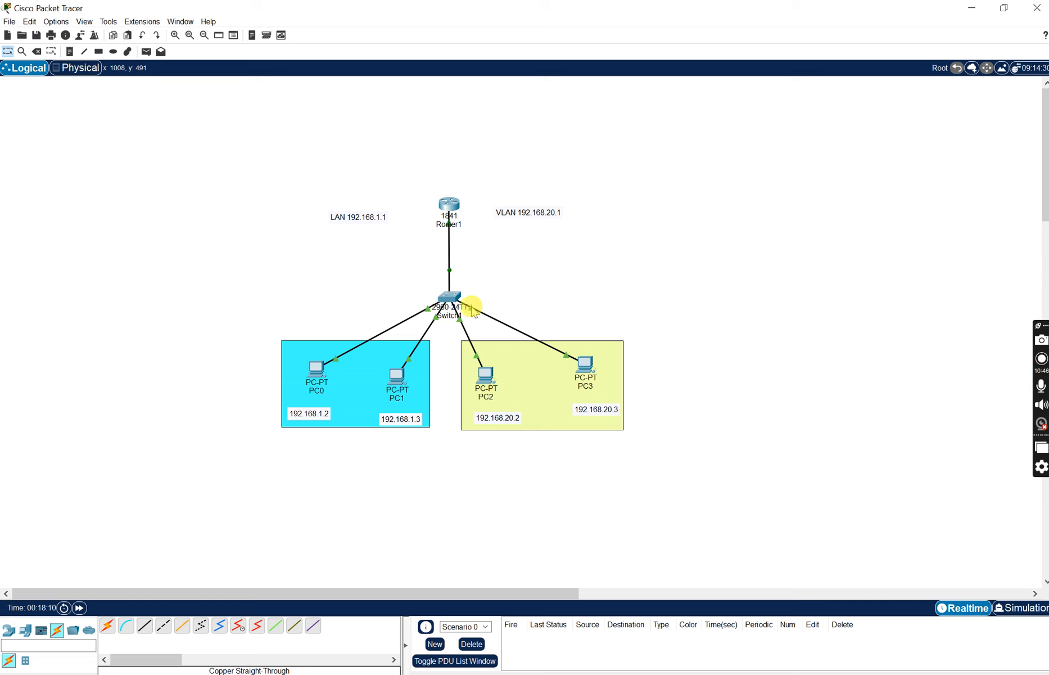
click(453, 297)
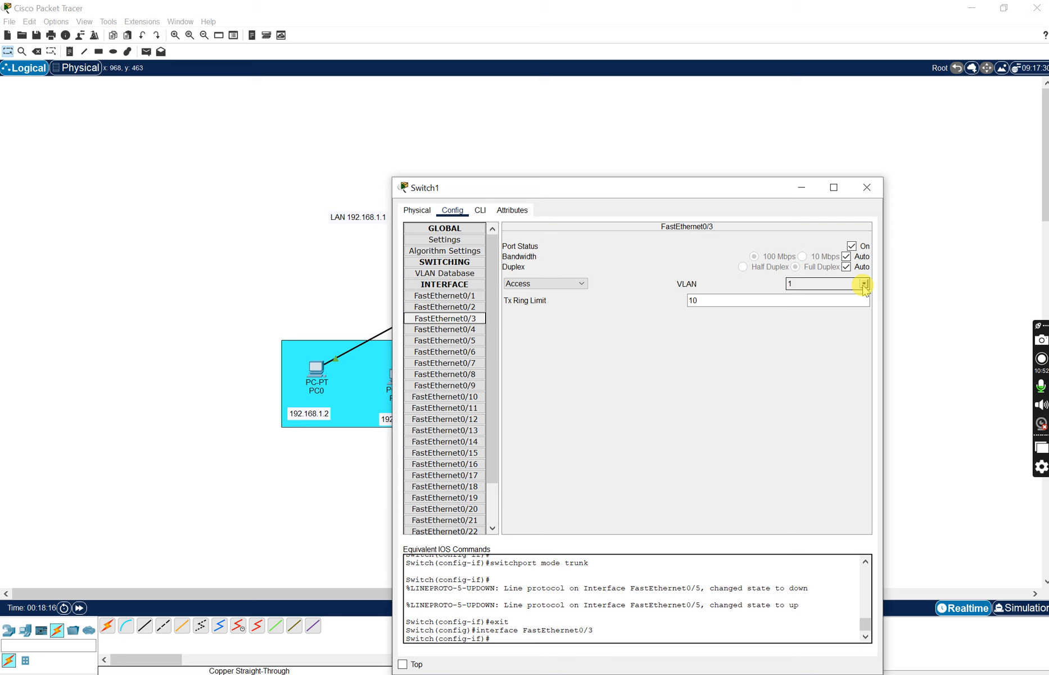
click(864, 284)
click(815, 307)
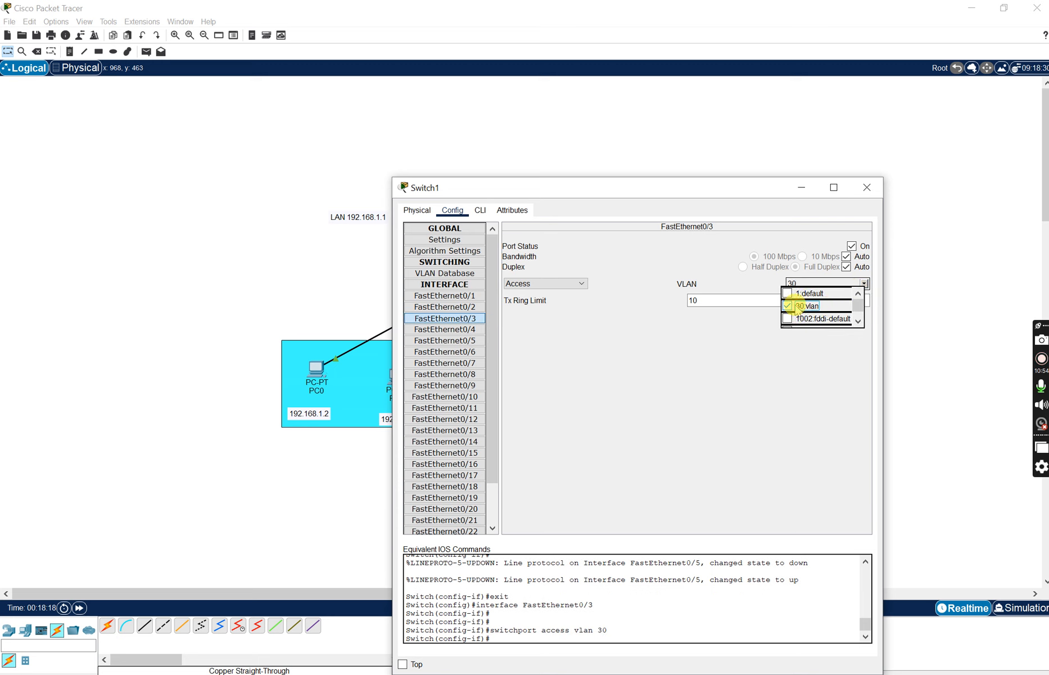
click(588, 325)
- Assign Switch1's FastEthernet0/4 access port to VLAN 30, check the equivalent IOS commands and close the switch window
click(449, 329)
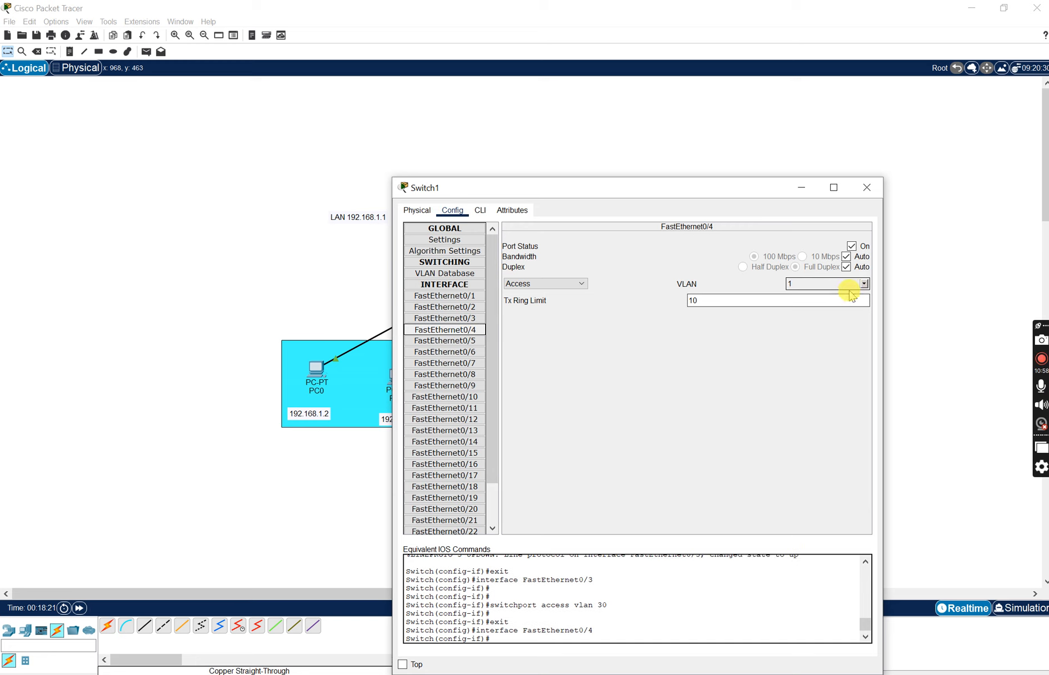
click(864, 283)
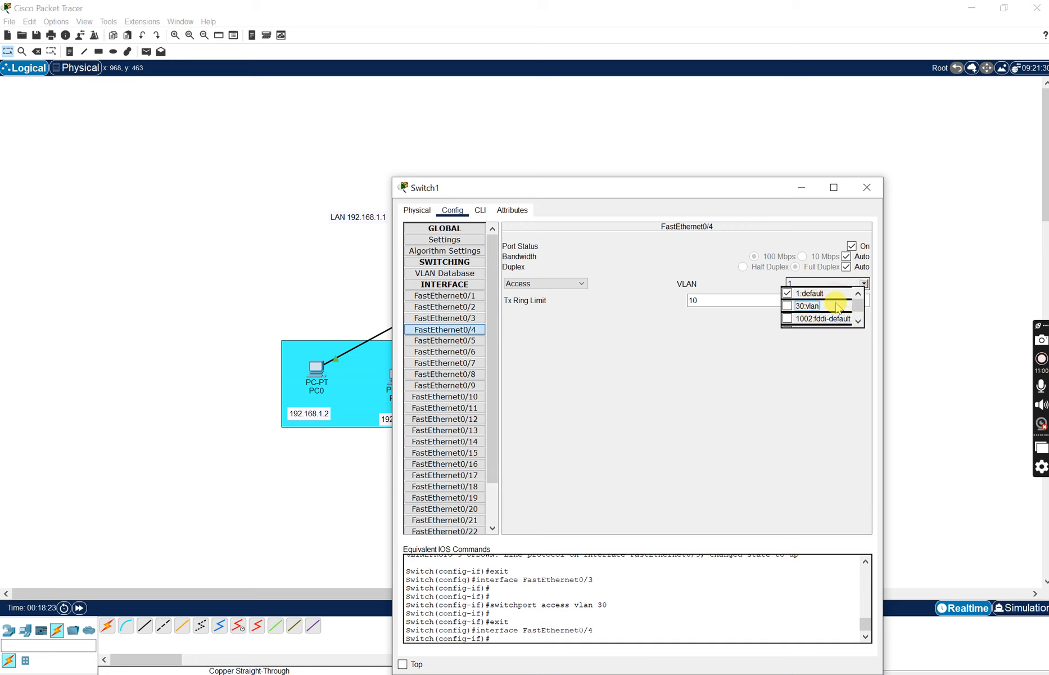
click(793, 306)
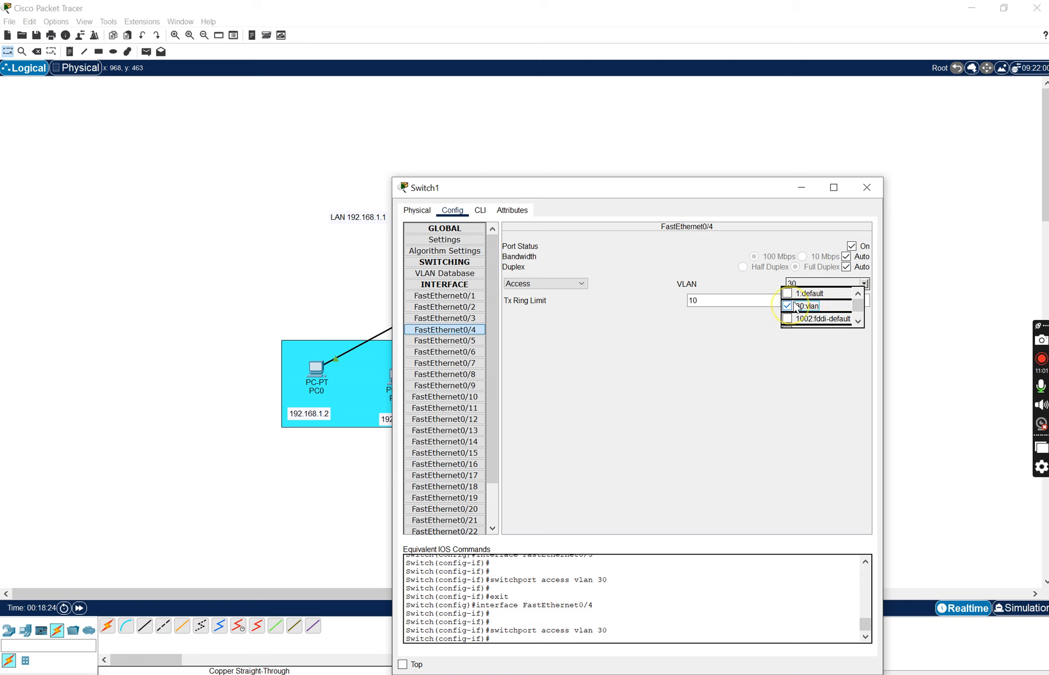
click(811, 387)
scroll(600, 588, up, 5)
scroll(599, 587, up, 5)
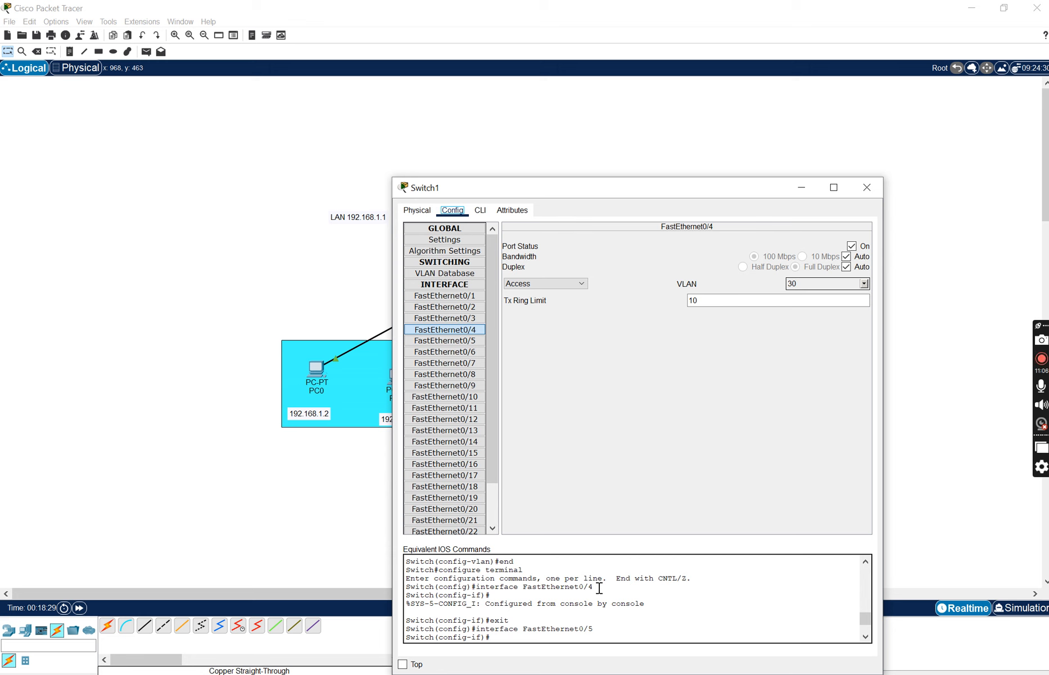
scroll(599, 587, down, 10)
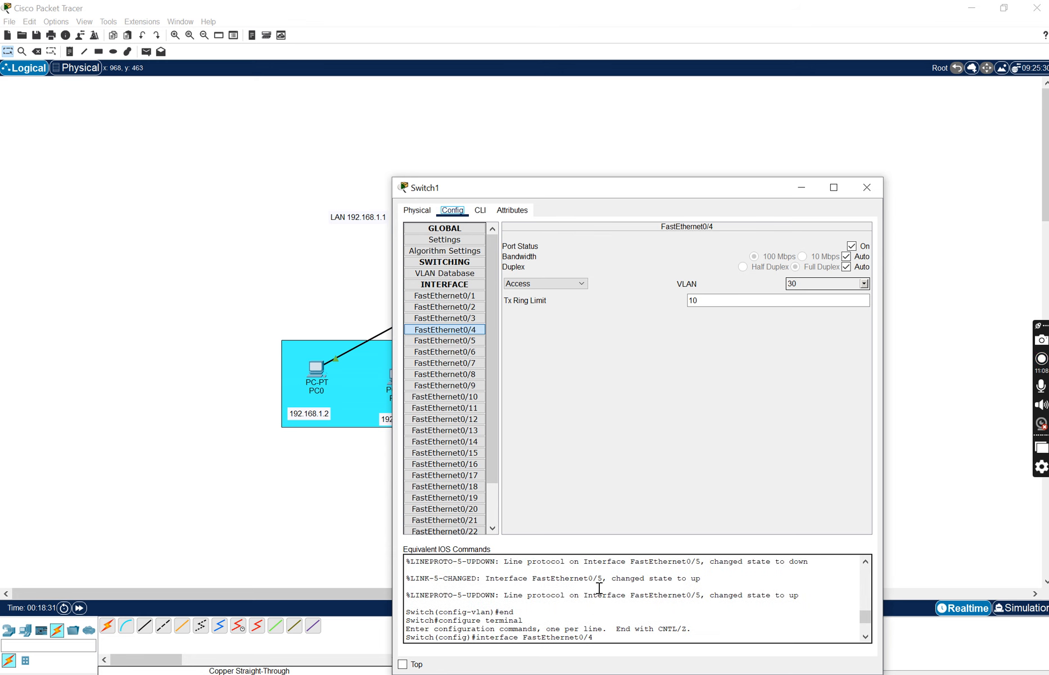
click(869, 188)
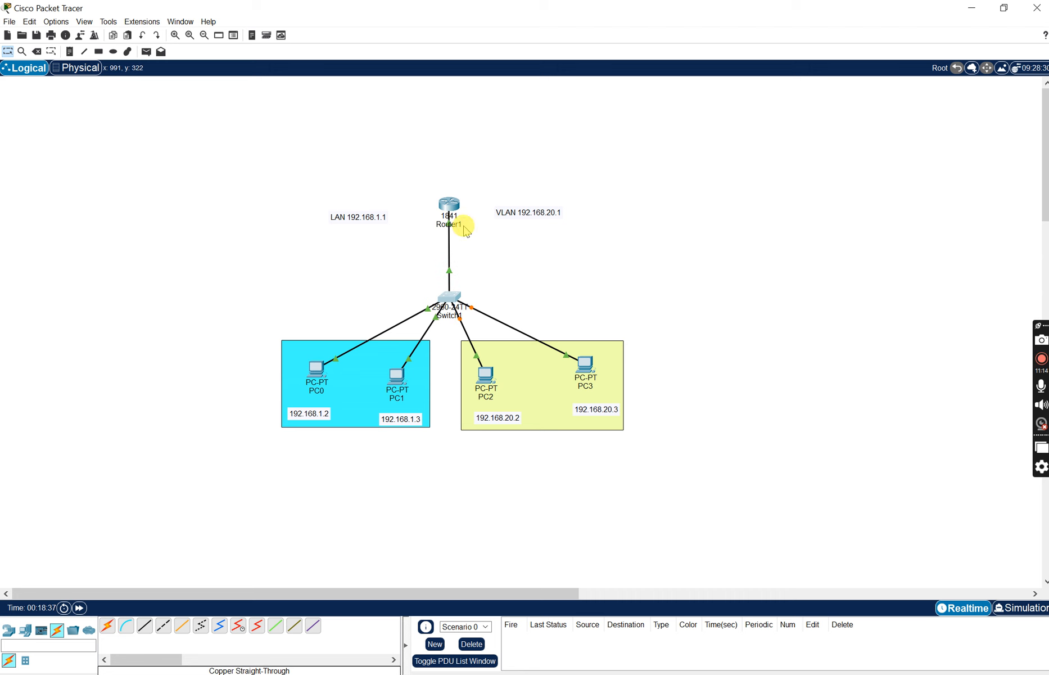
- Reopen Router1's command line, enter configure terminal mode and select subinterface f 0/0.1
click(464, 209)
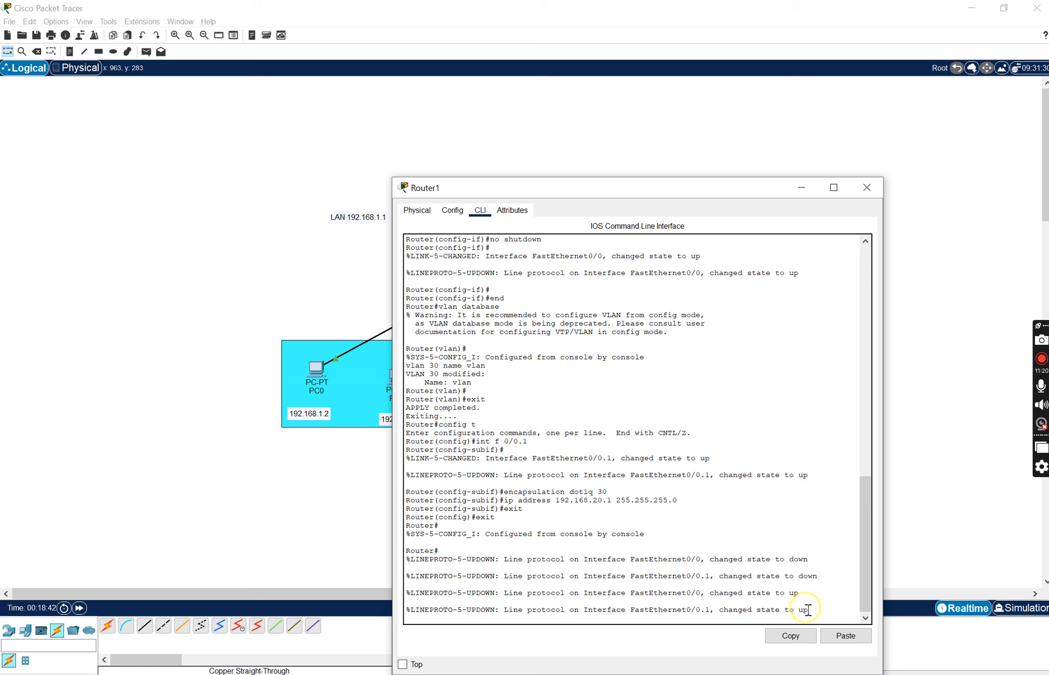
key(Return)
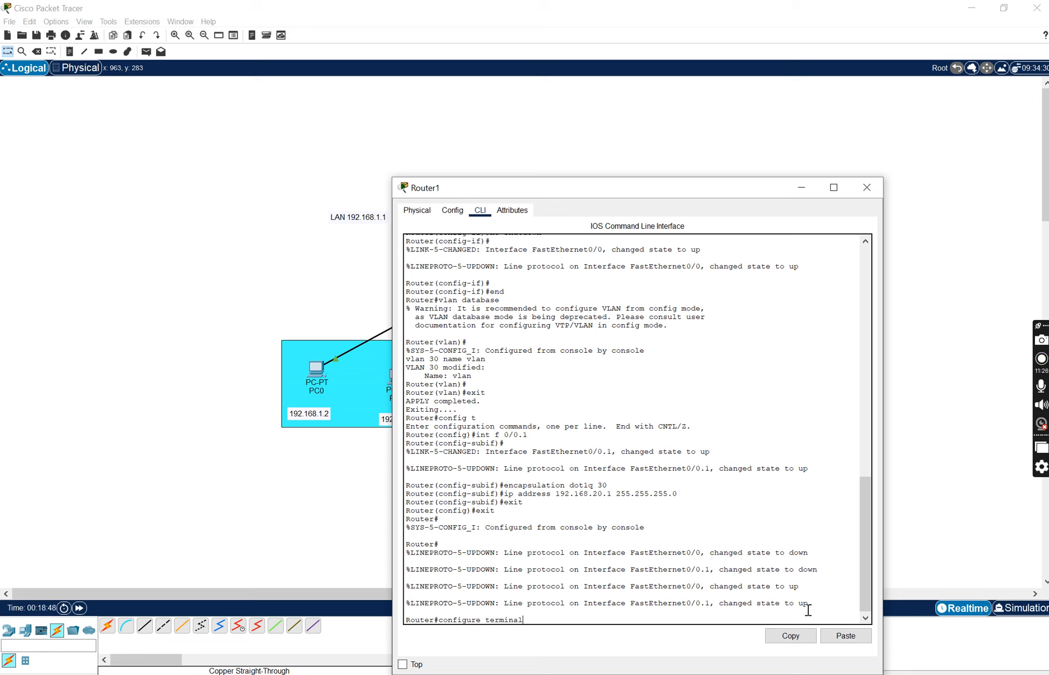
text(configure terminal)
key(Return)
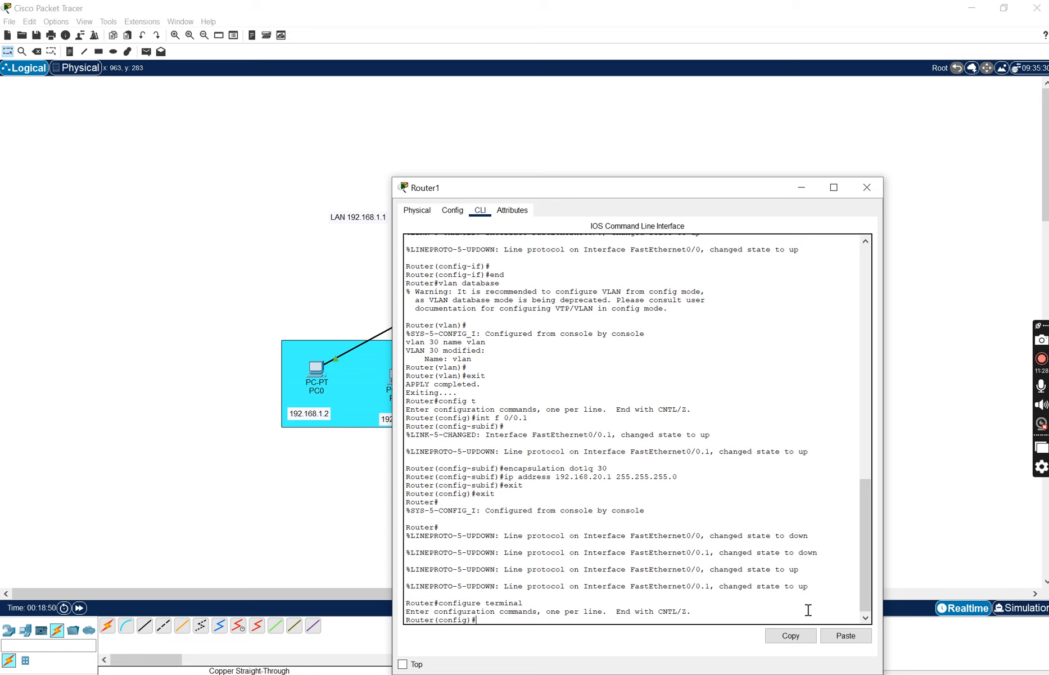
key(Up)
- Reapply encapsulation dot1q 30 and the IP address 192.168.20.1 255.255.255.0 to the router subinterface
key(Up)
key(Return)
key(Up)
key(Return)
key(Up)
key(Up)
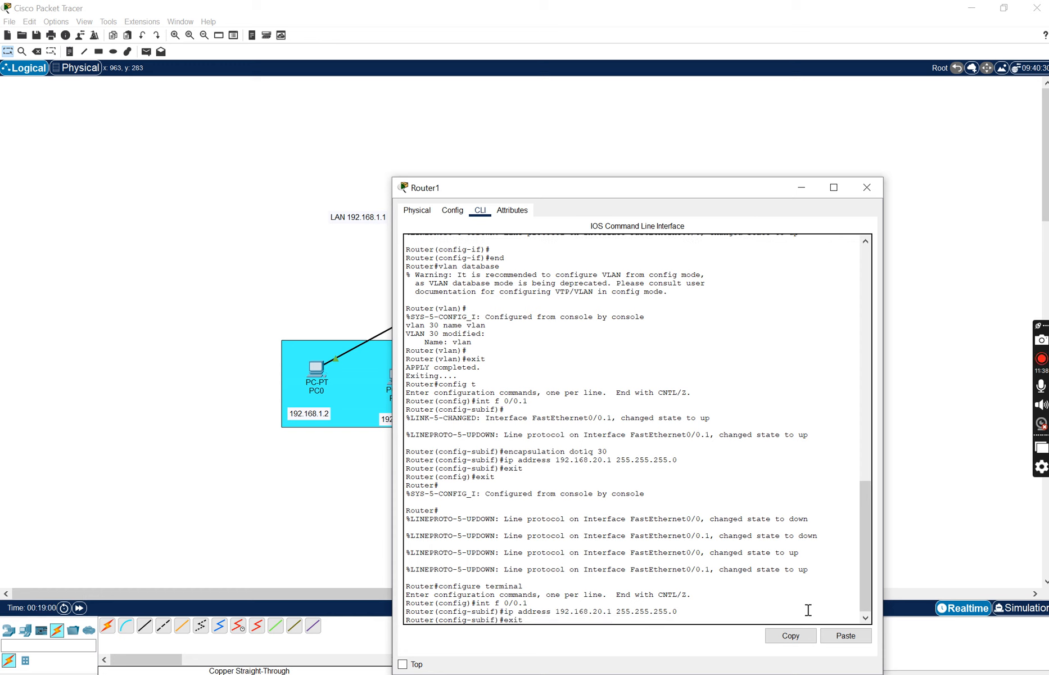
key(Up)
key(Up)
key(Return)
- Leave the router's subinterface and global configuration modes with exit and close the Router1 window
key(Up)
key(Up)
key(Return)
key(Up)
key(Up)
key(Up)
key(Up)
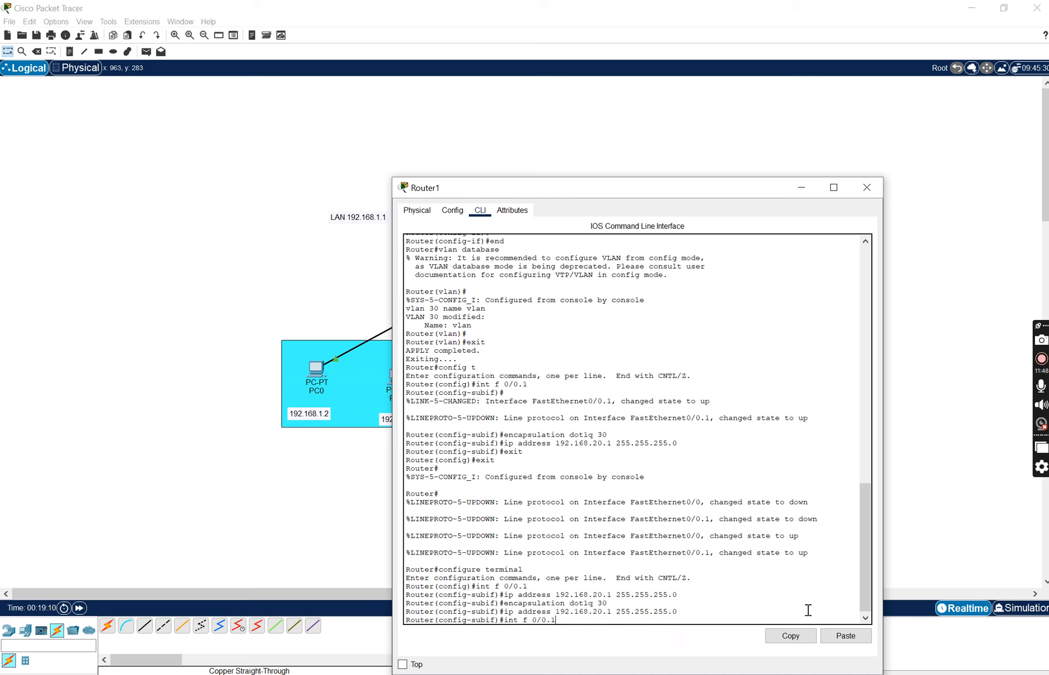
key(Return)
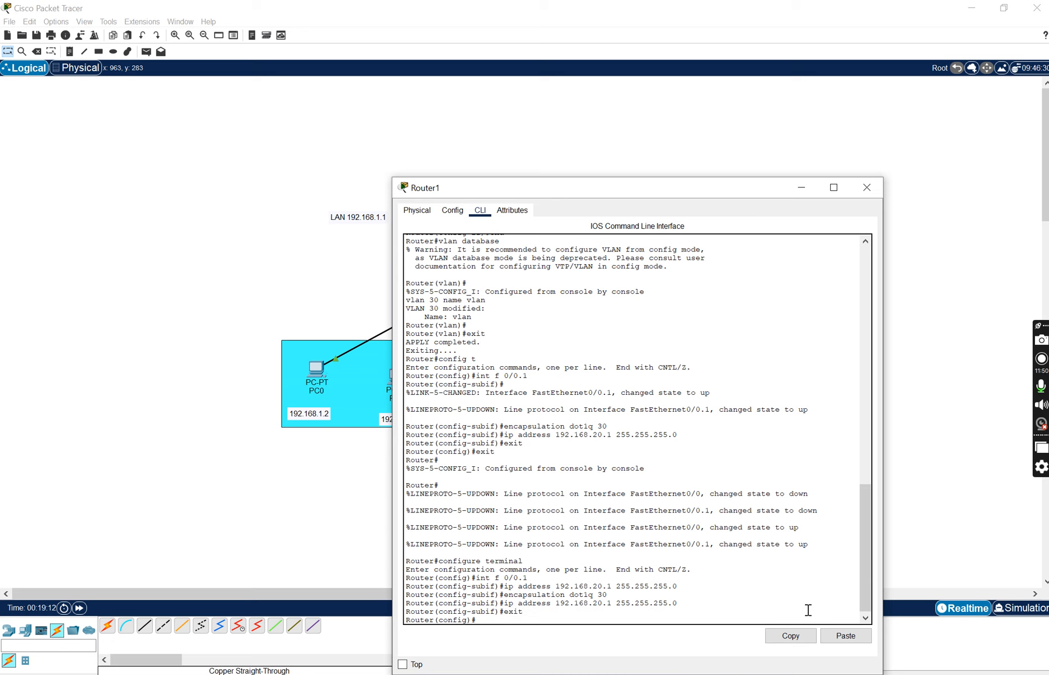
key(Return)
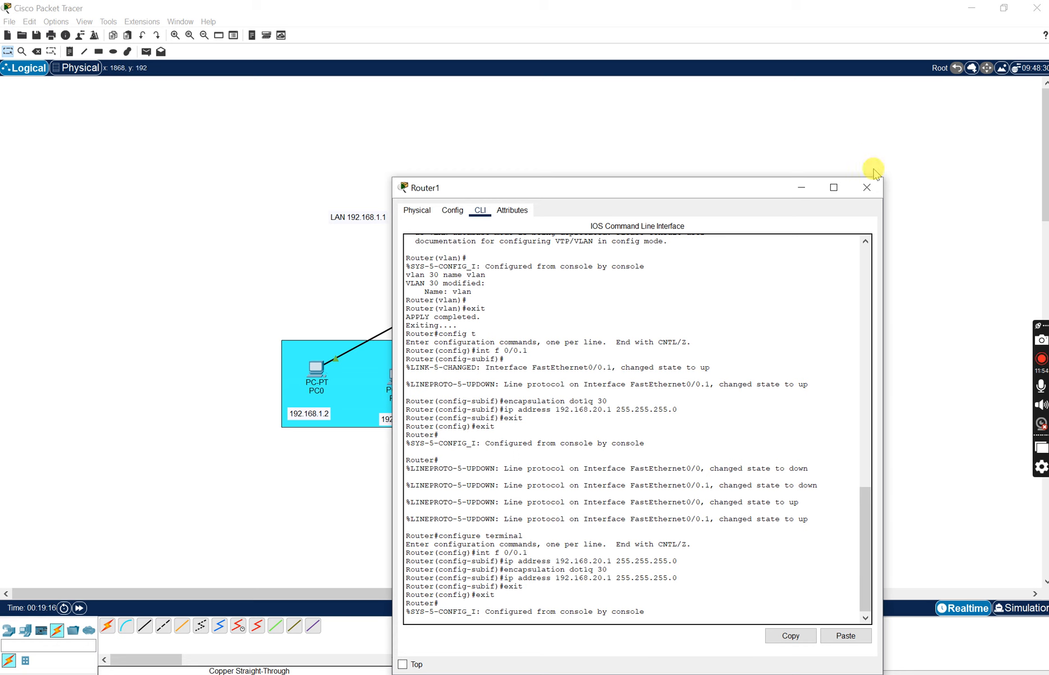
click(866, 188)
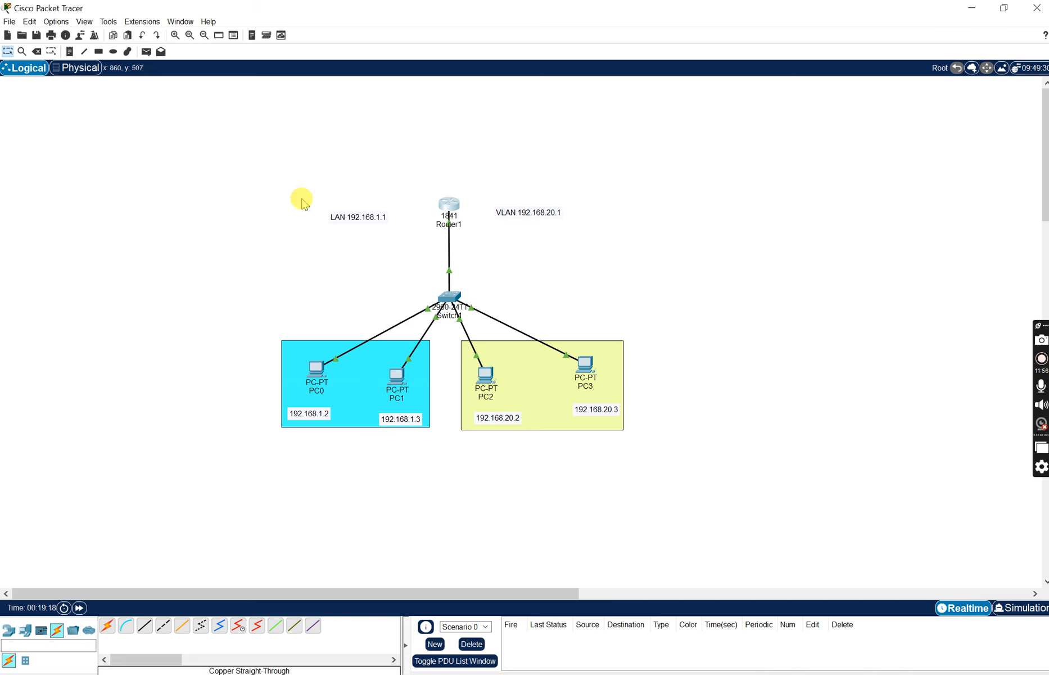
- Test connectivity with simple PDUs from PC2 to PC3 and from Router1 to PC2
click(145, 51)
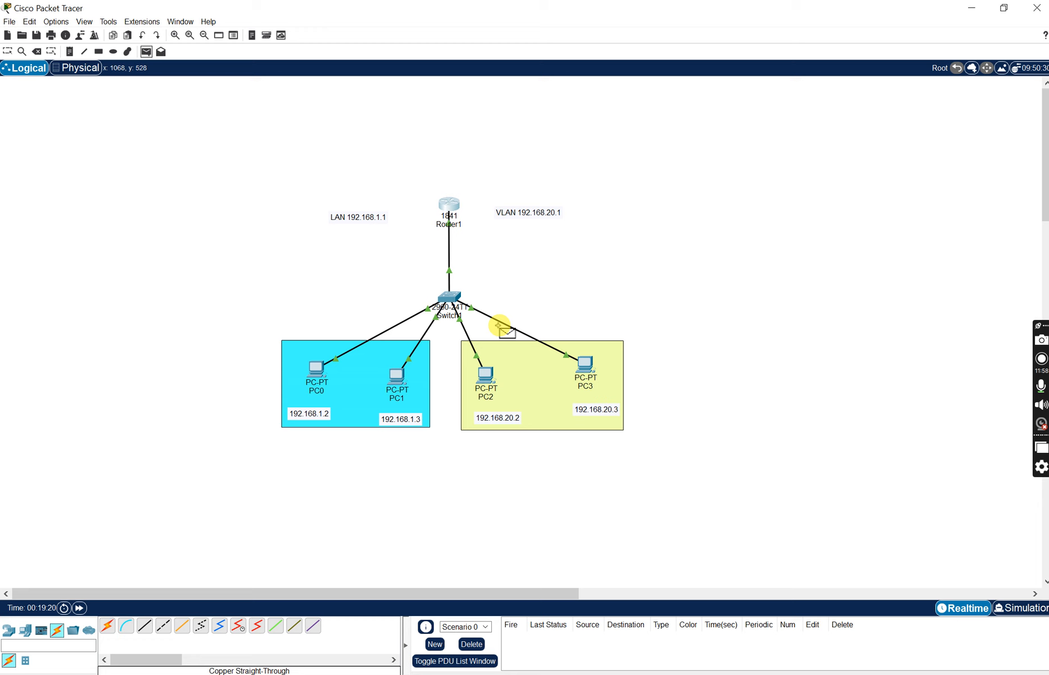
click(485, 374)
click(585, 364)
click(148, 52)
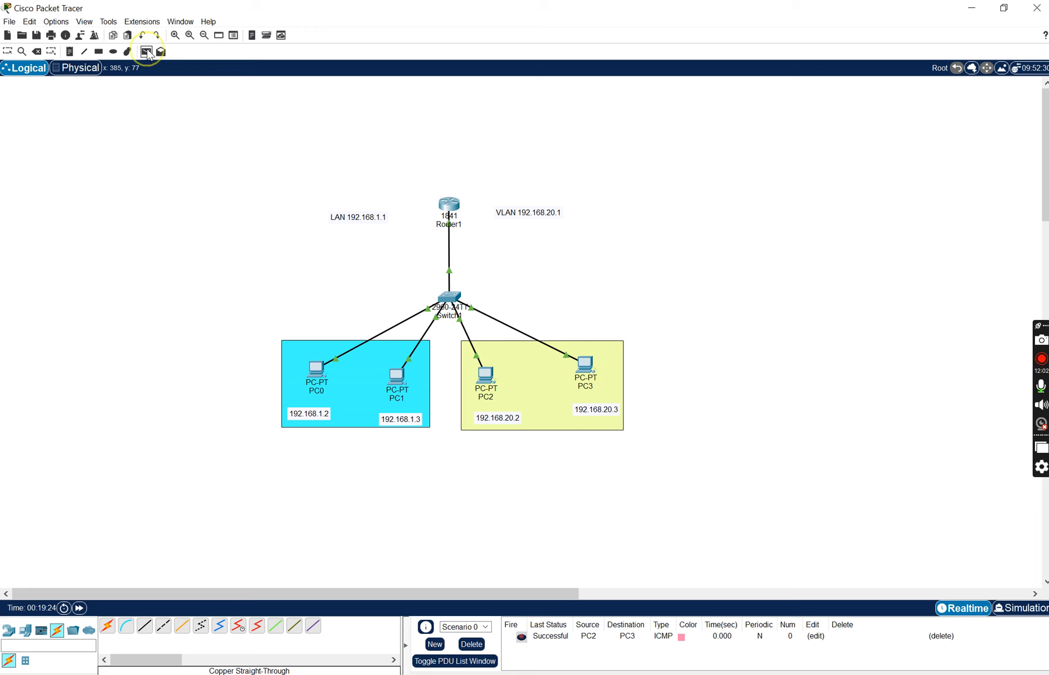
click(450, 206)
click(490, 375)
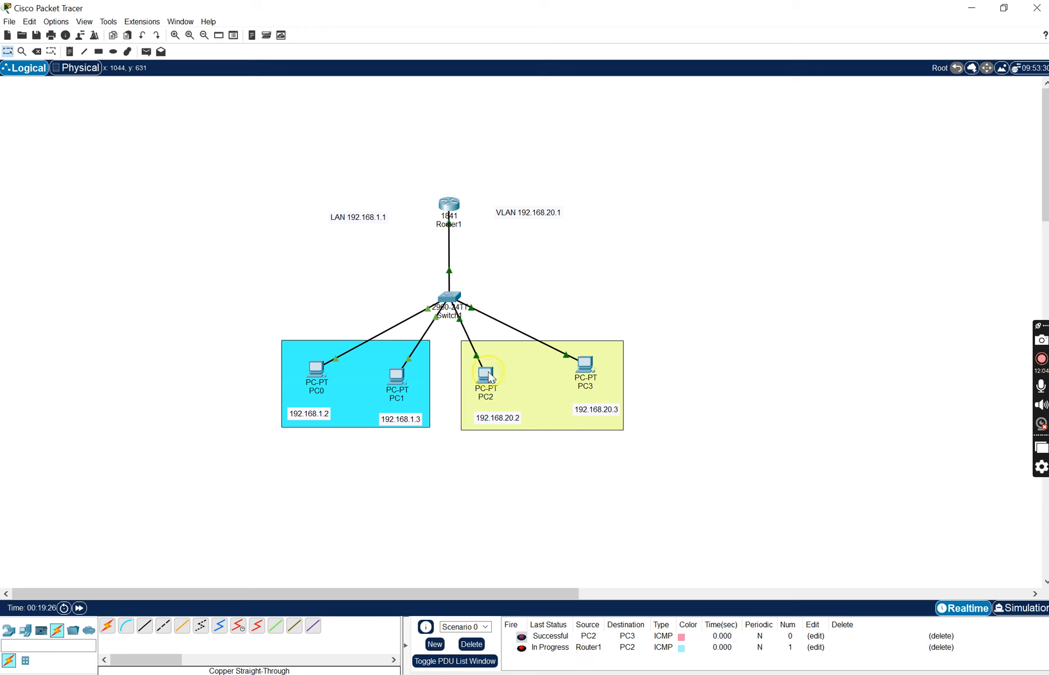
- Send simple PDUs from Router1 to PC3 and from PC3 to PC0, and clear the scenario's PDU list
click(146, 51)
click(449, 205)
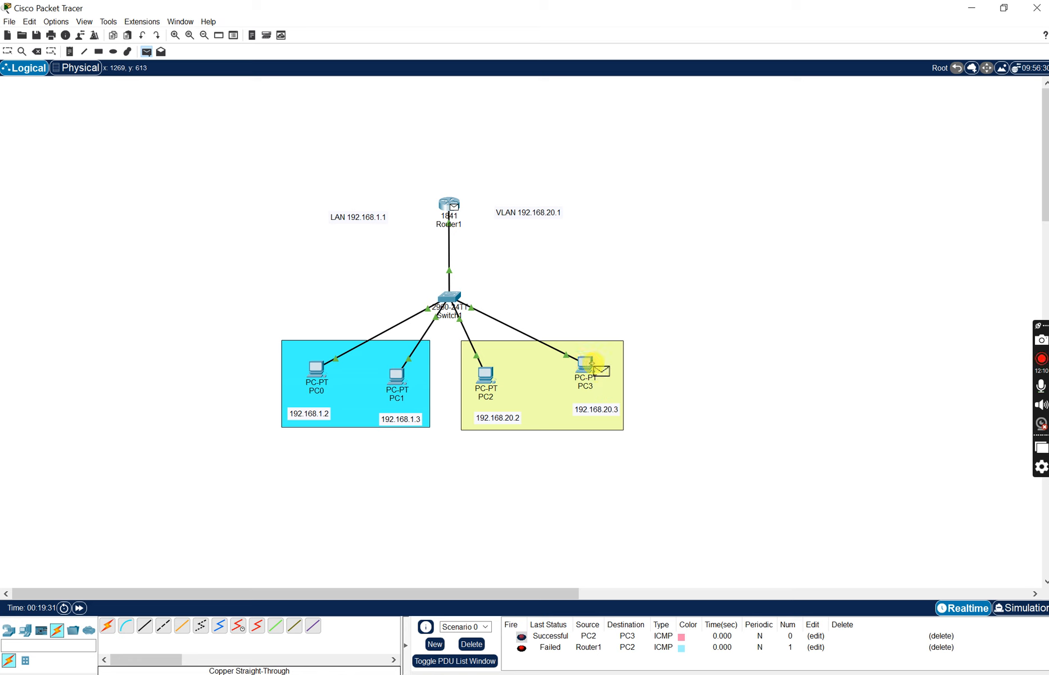
click(590, 368)
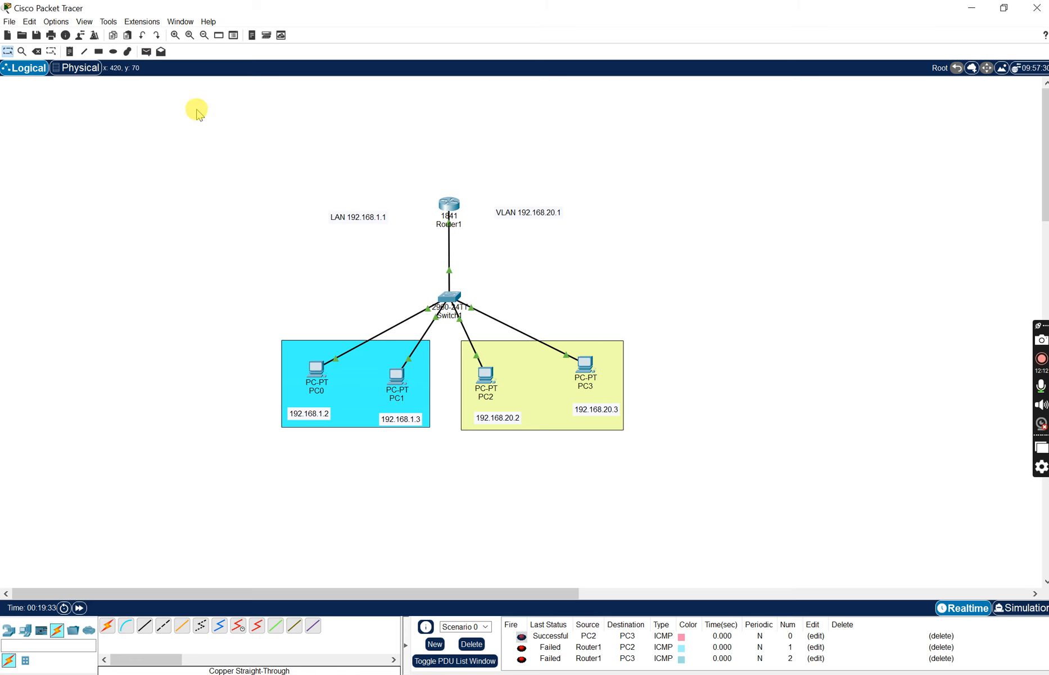
click(146, 51)
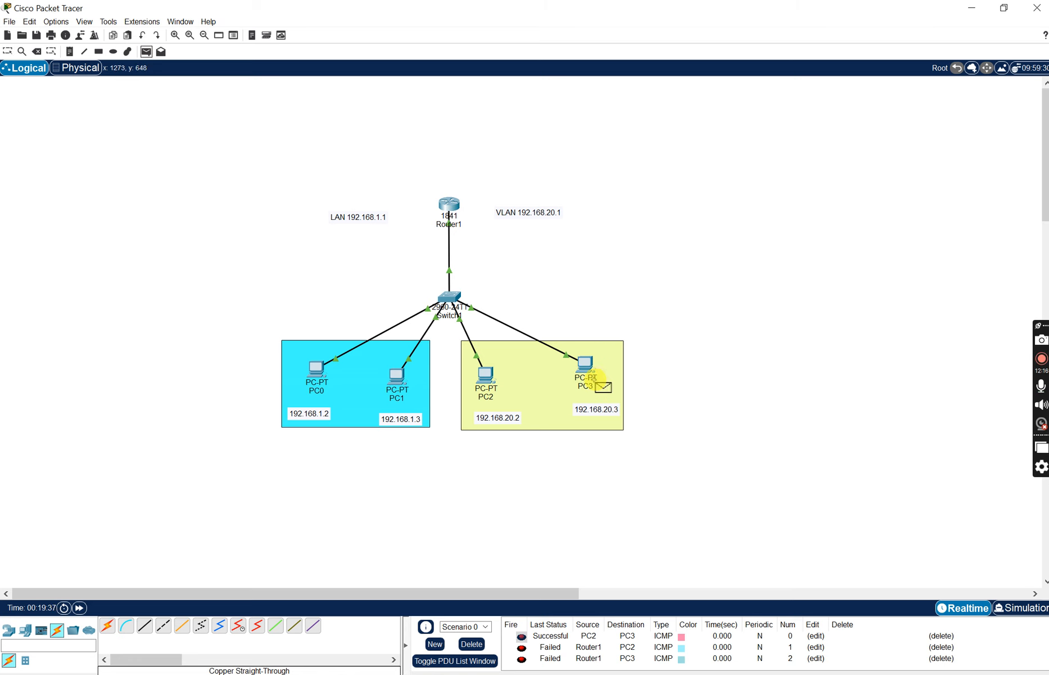
click(588, 366)
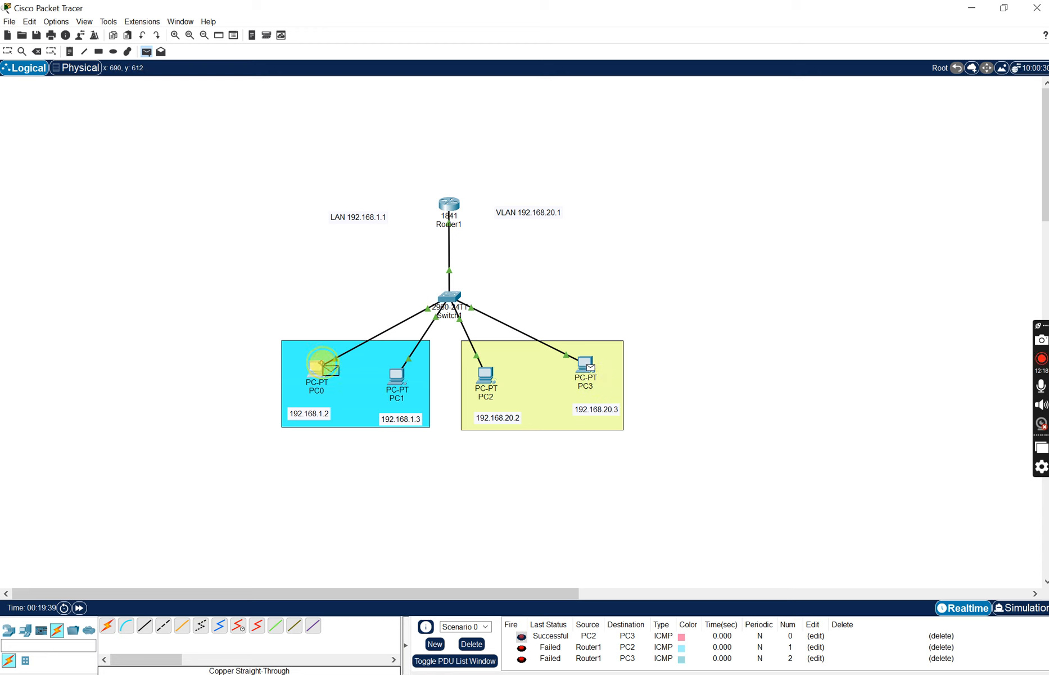
click(323, 365)
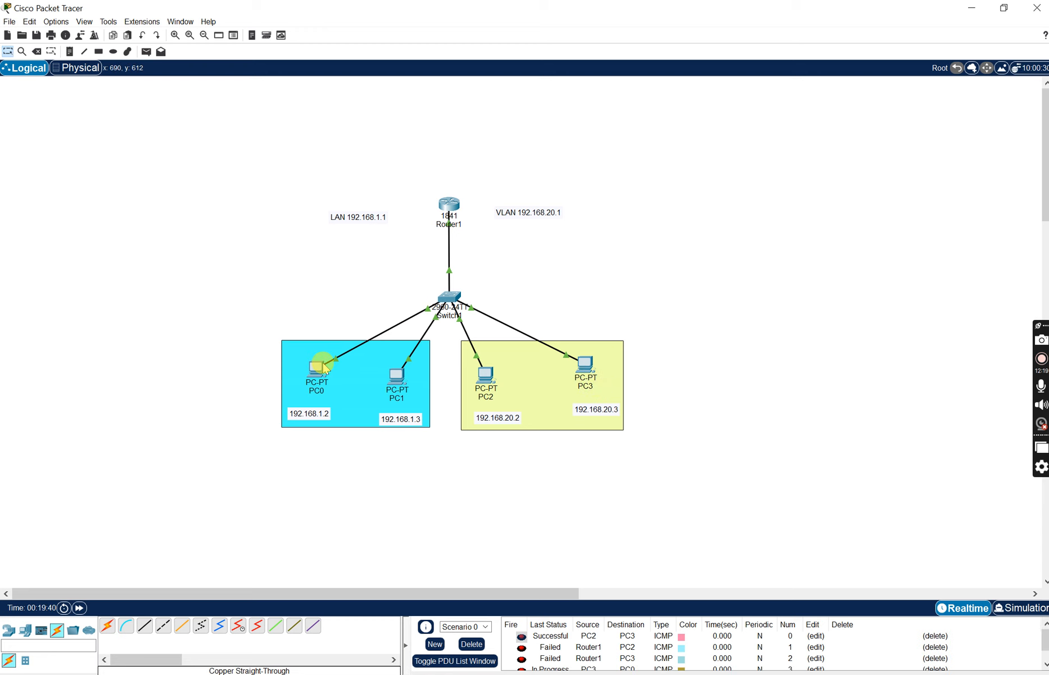
click(473, 644)
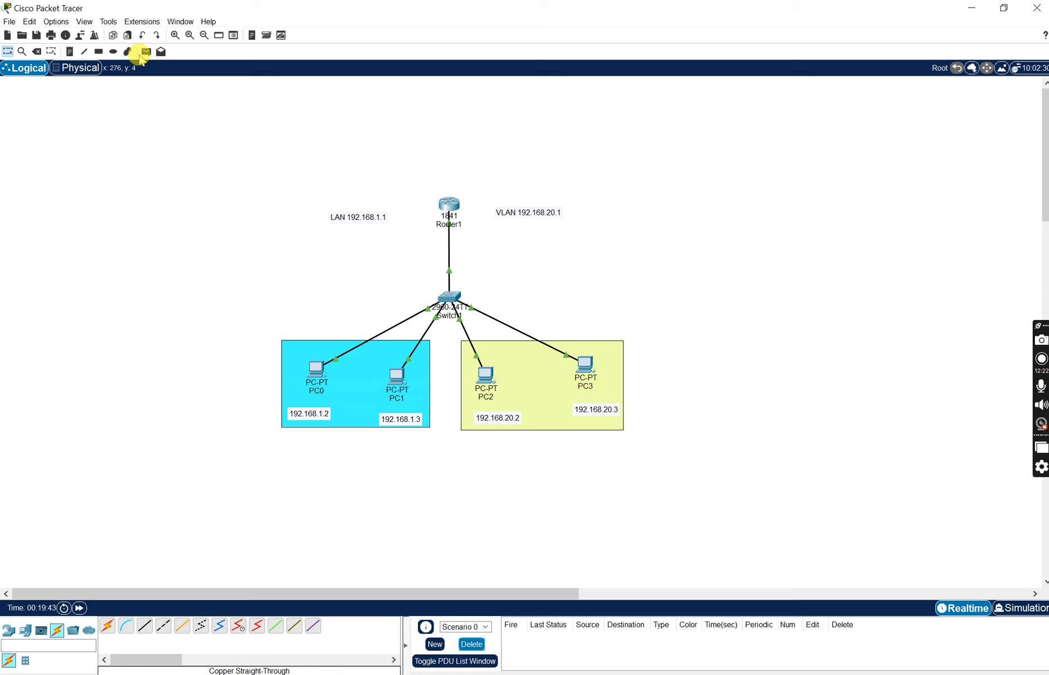
- Test inter-VLAN traffic with simple PDUs from PC0 to PC2 and PC1 to PC3, and clear the PDU list
click(146, 53)
click(317, 371)
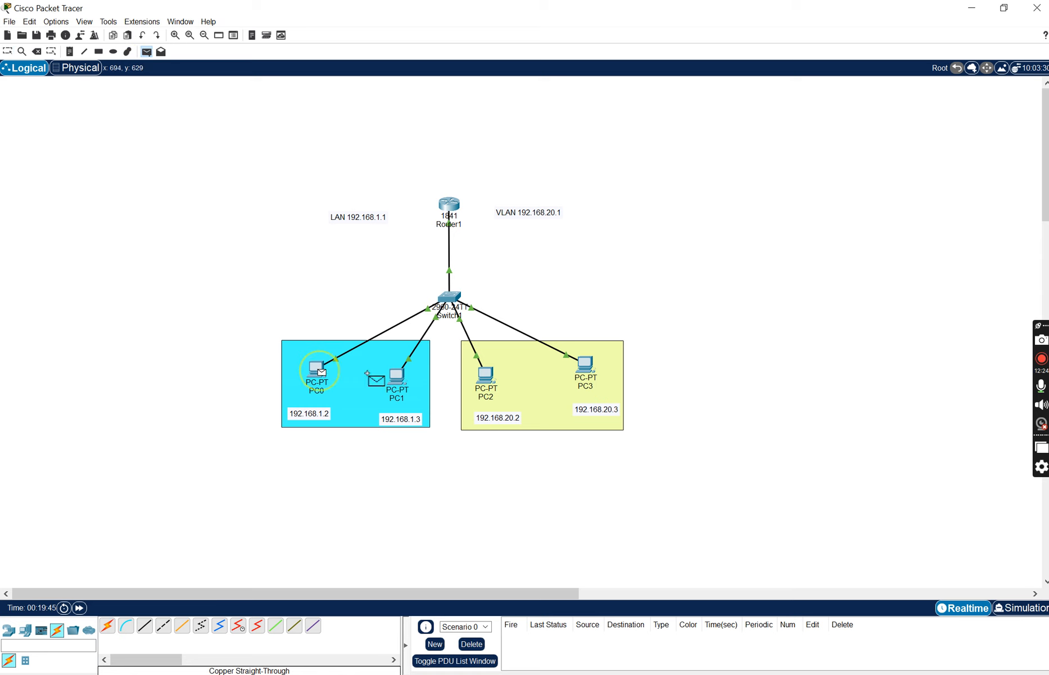
click(482, 377)
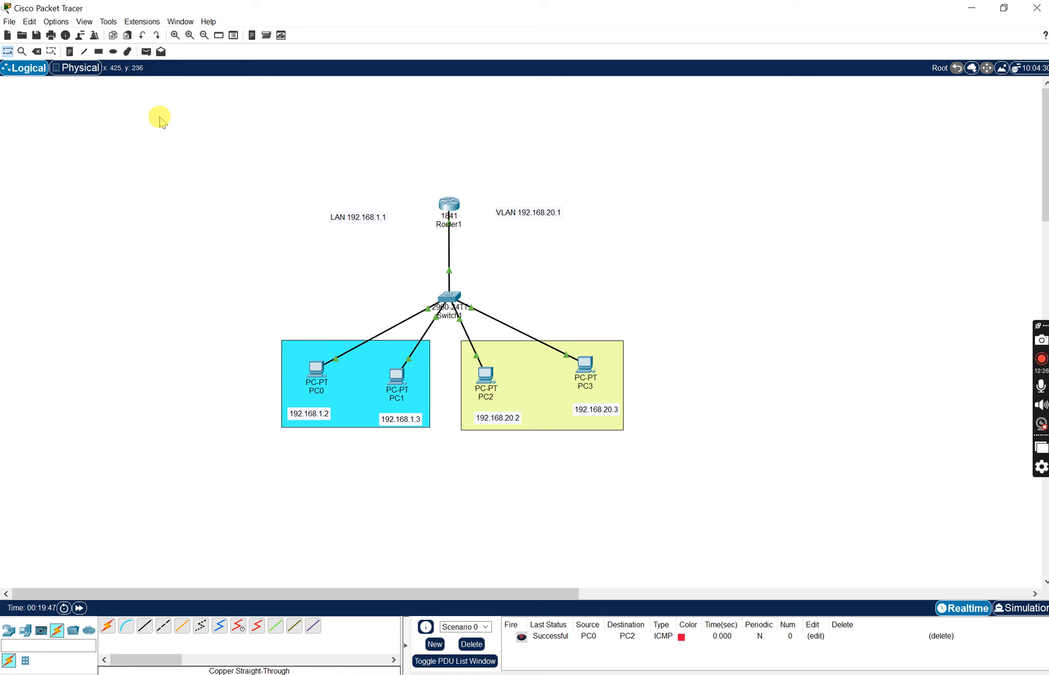
click(146, 52)
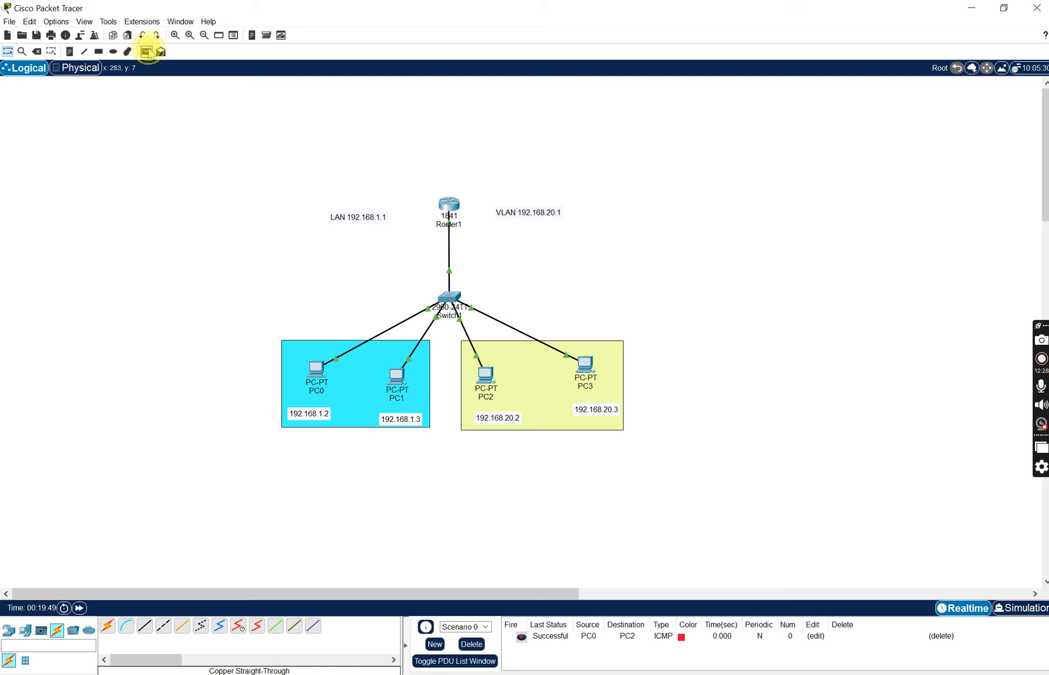
click(397, 380)
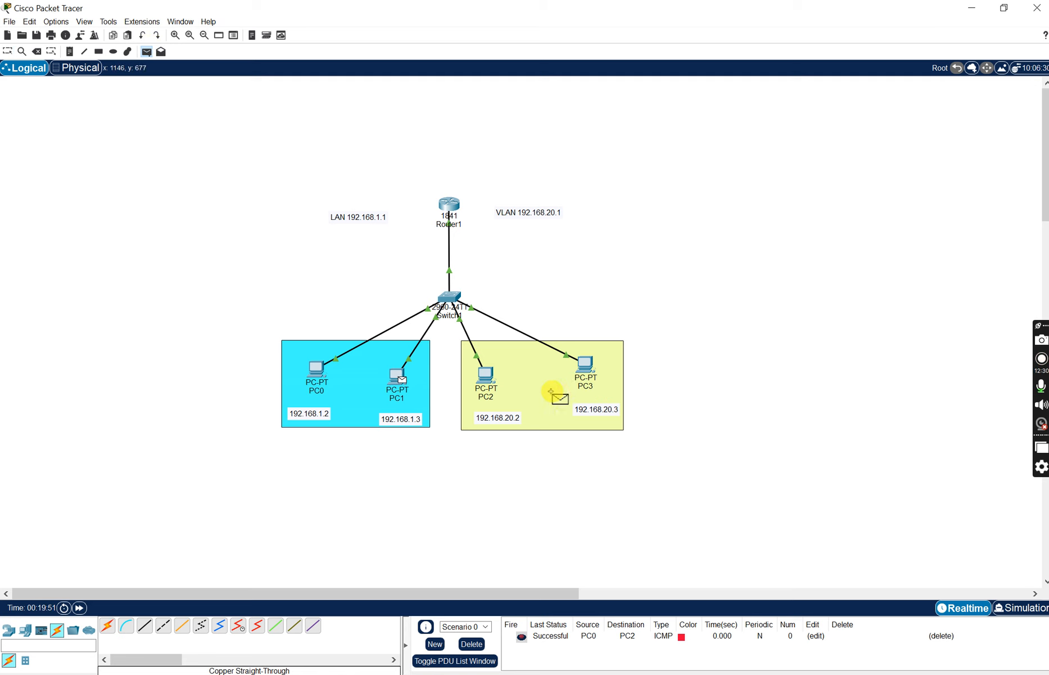
click(592, 368)
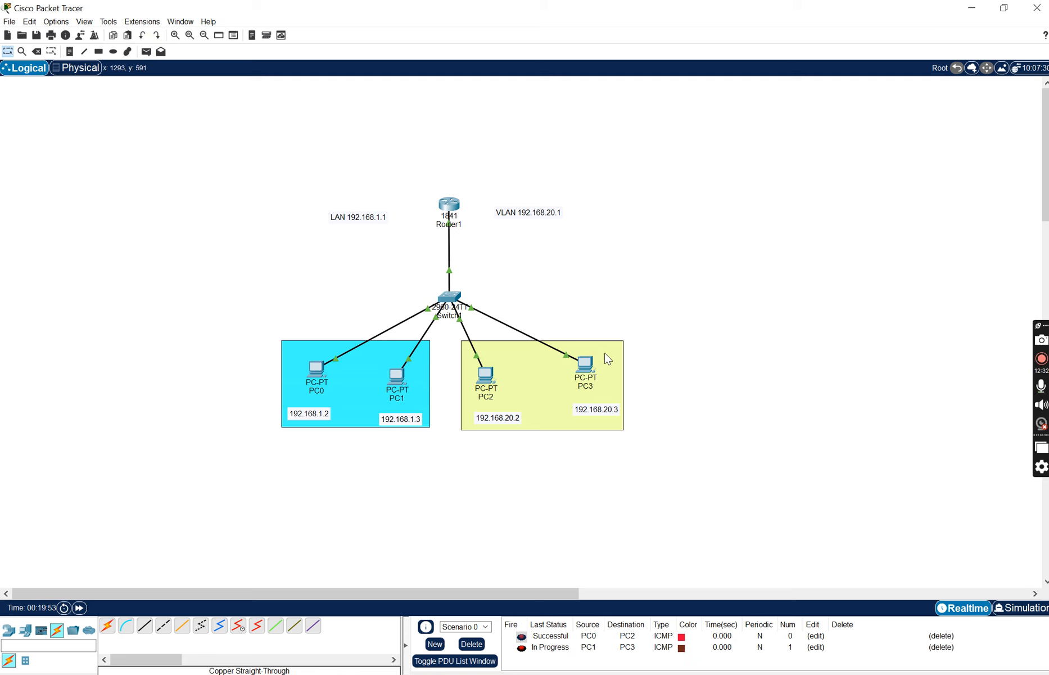
click(471, 644)
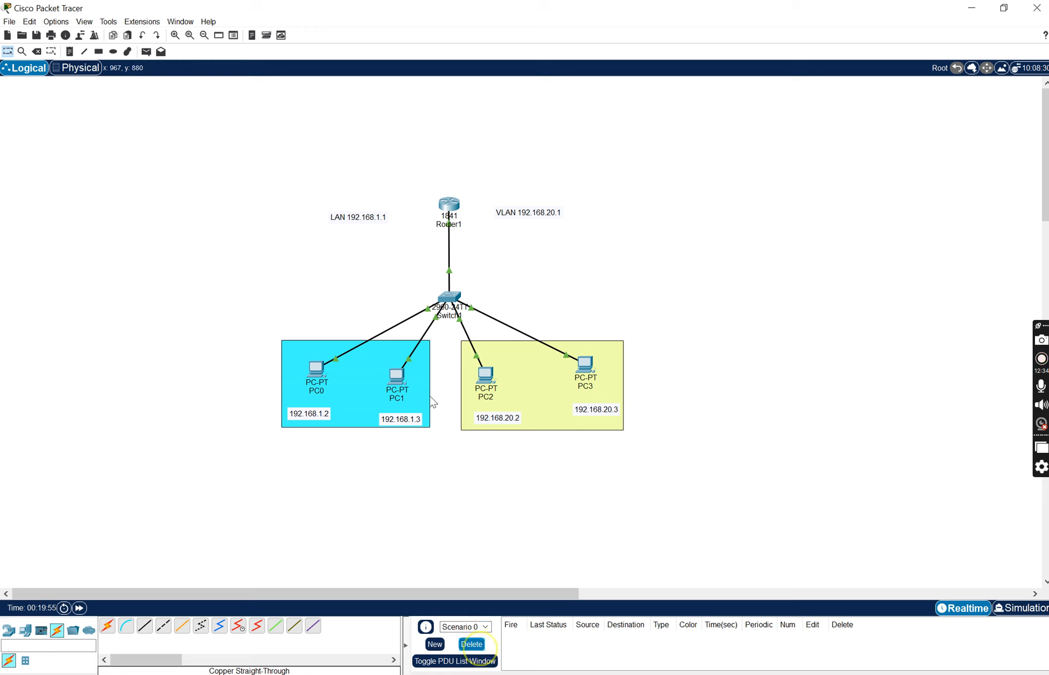
- Send simple PDUs from PC3 to Router1 and from PC1 to PC2 to check routing between the networks
click(146, 51)
click(585, 364)
click(449, 204)
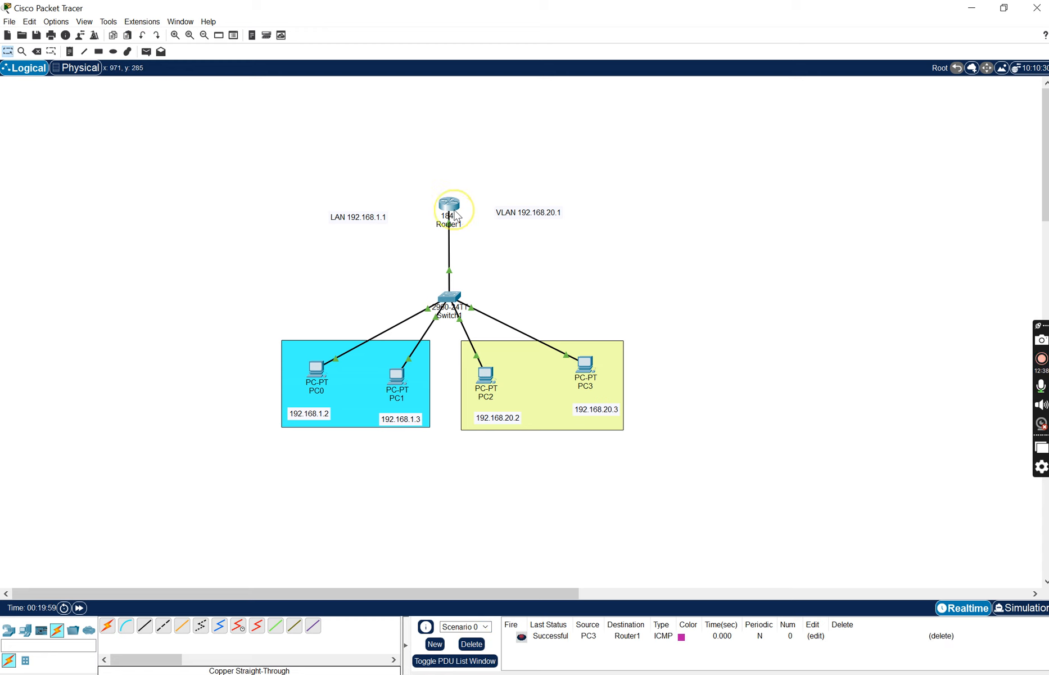
click(146, 51)
click(397, 374)
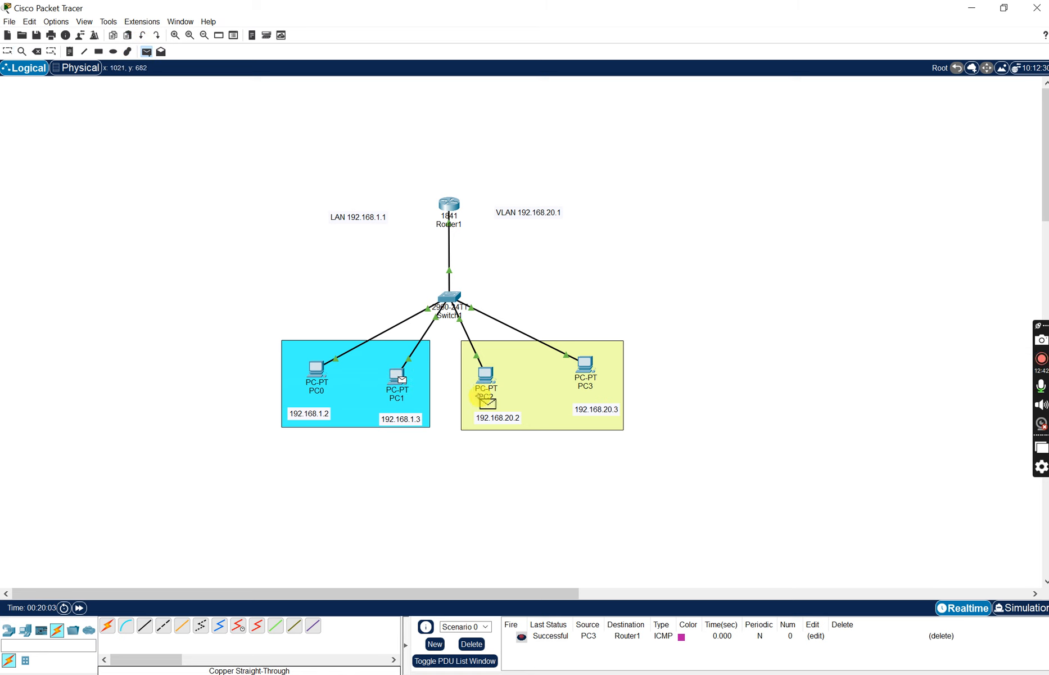
click(484, 376)
- Retest the router's link to VLAN 30 with simple PDUs from Router1 to PC2 and PC3, and clear the PDU list
click(147, 52)
click(449, 205)
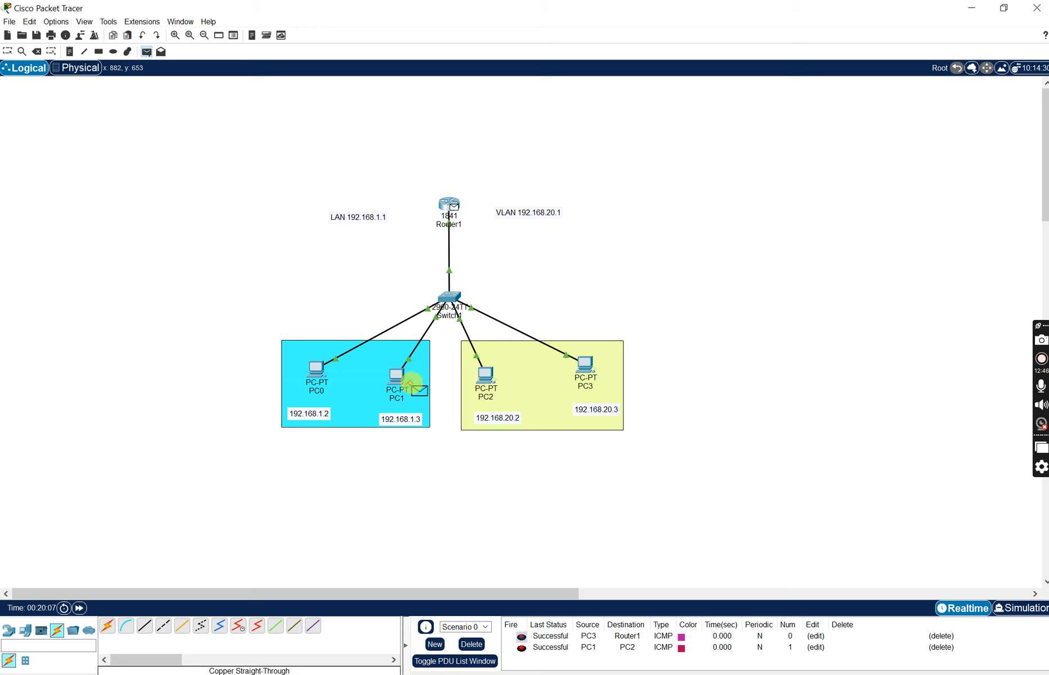
click(485, 376)
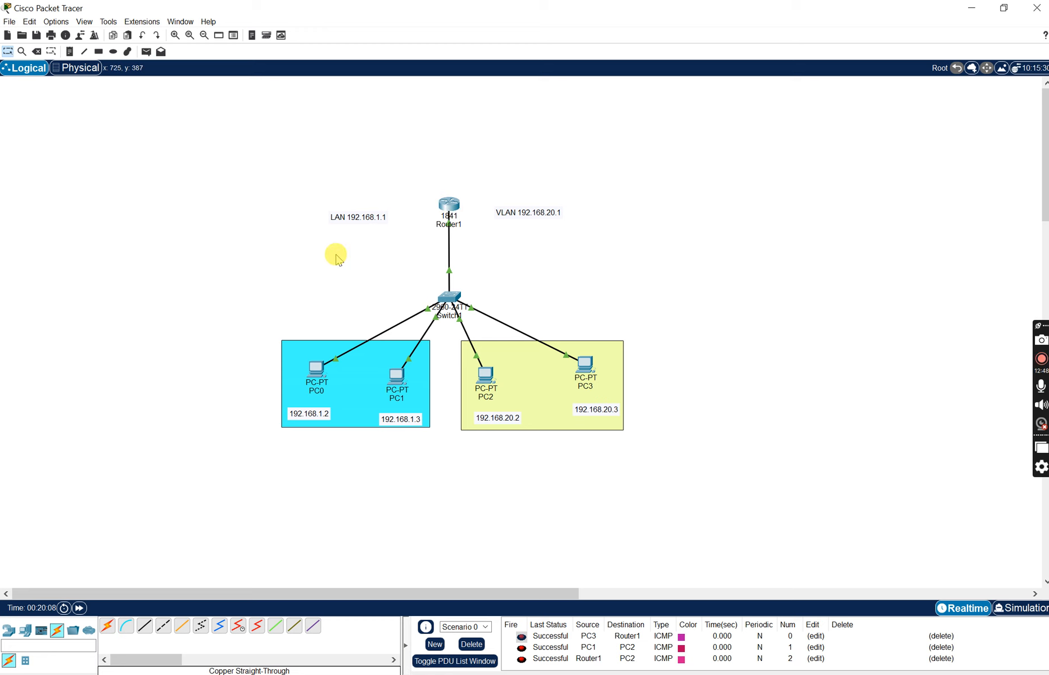
click(147, 51)
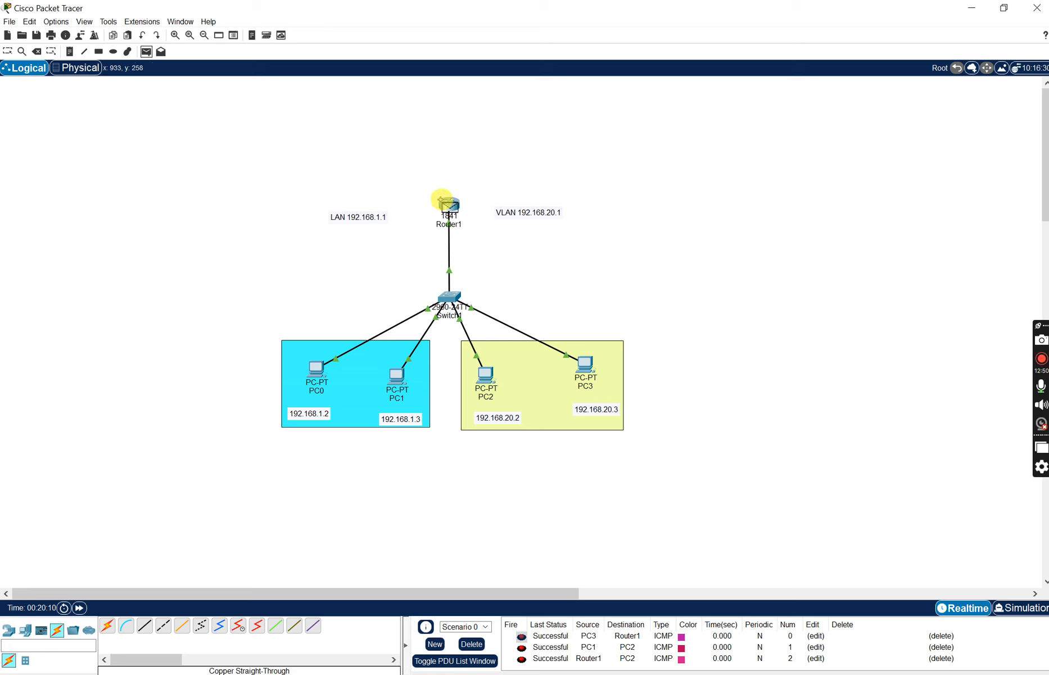
click(449, 206)
click(585, 366)
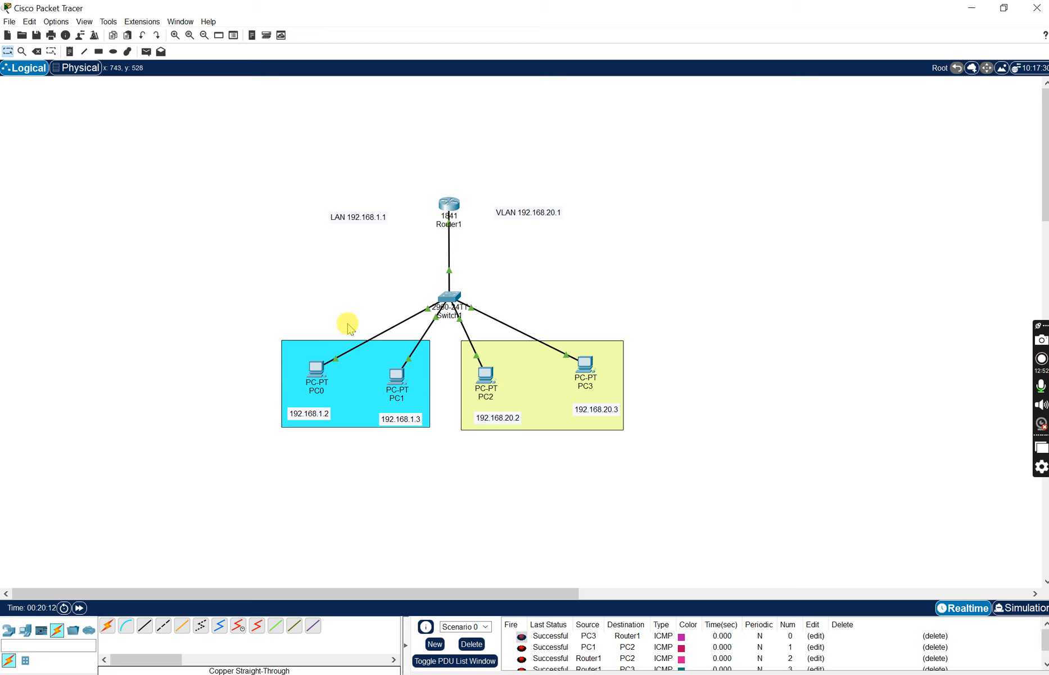
click(481, 641)
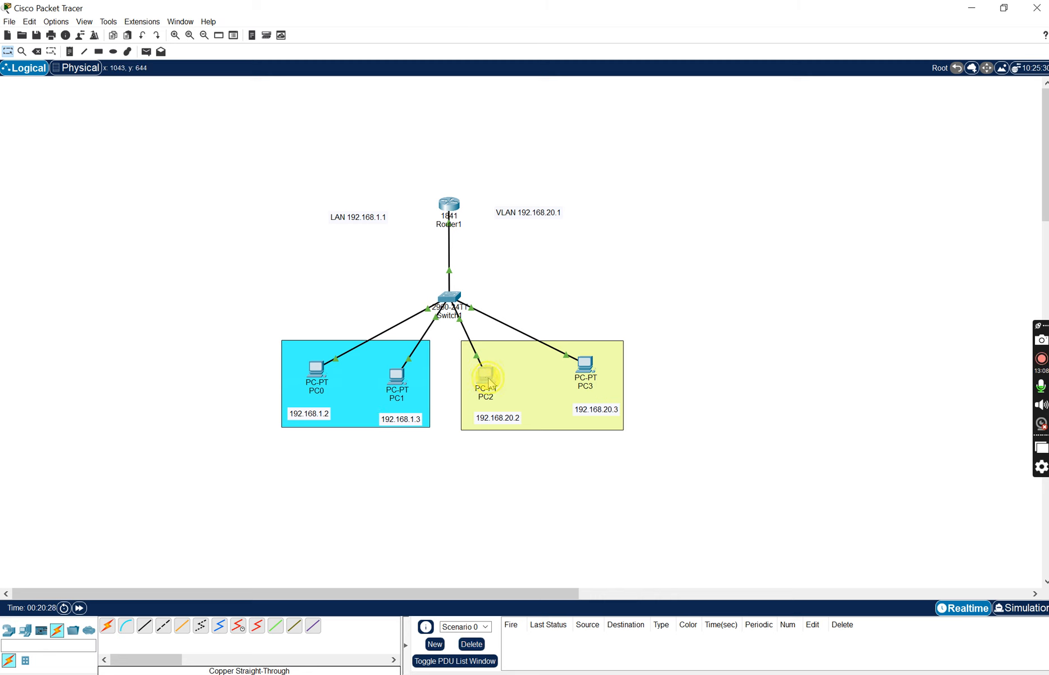
- Shift PC2 slightly toward PC3 and send simple PDUs from PC1 to PC3 and from Router1 to PC2
drag(486, 382, 496, 382)
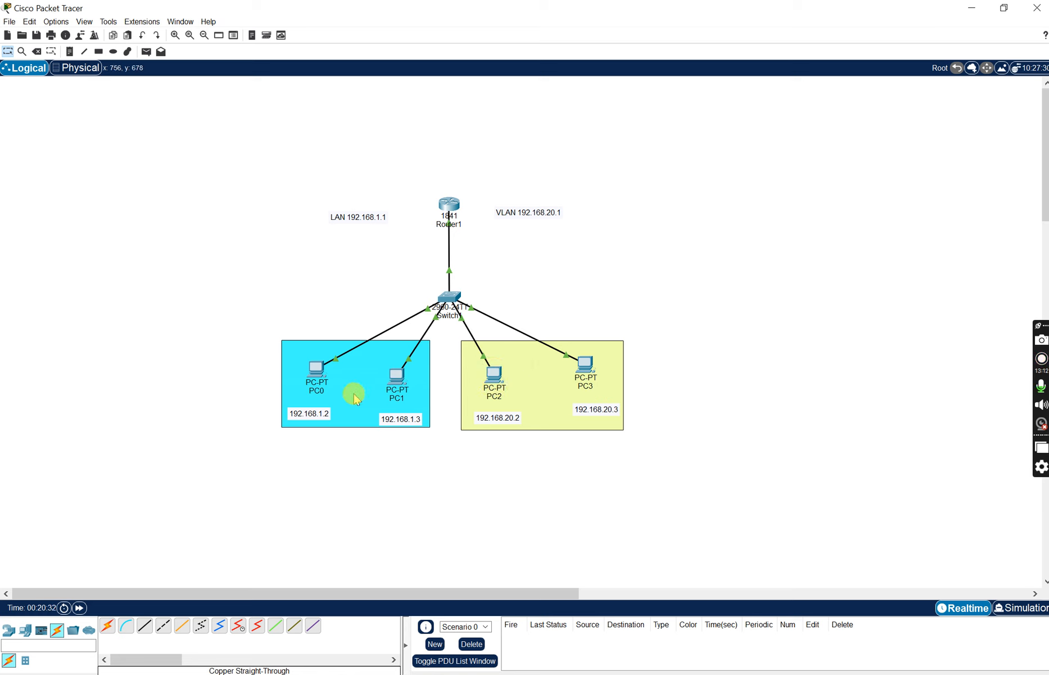
click(146, 53)
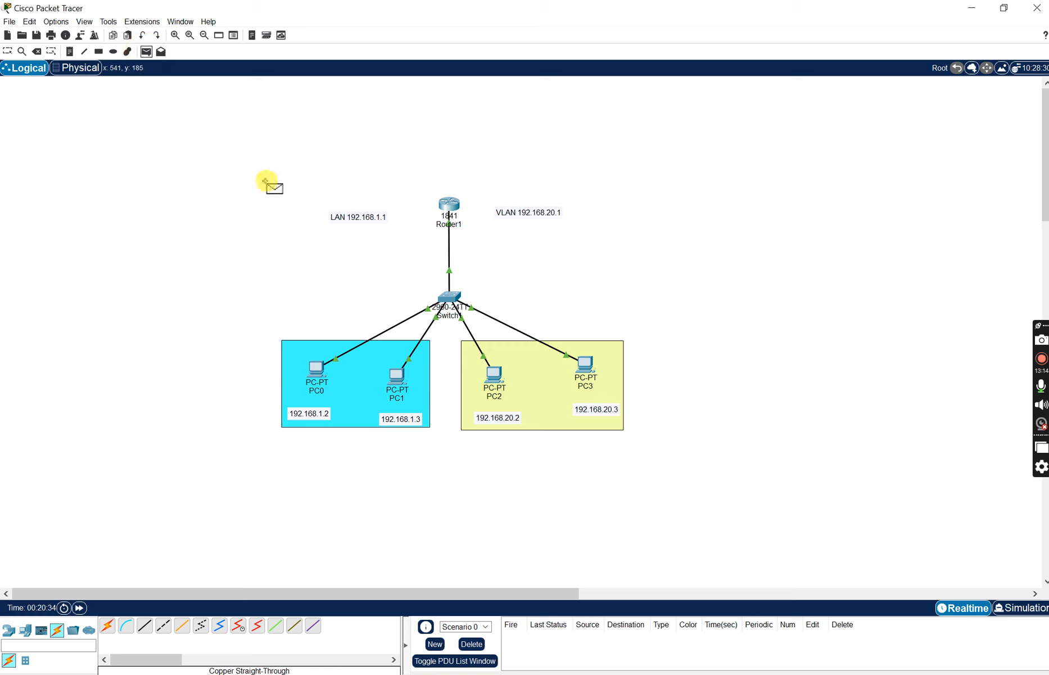
click(404, 383)
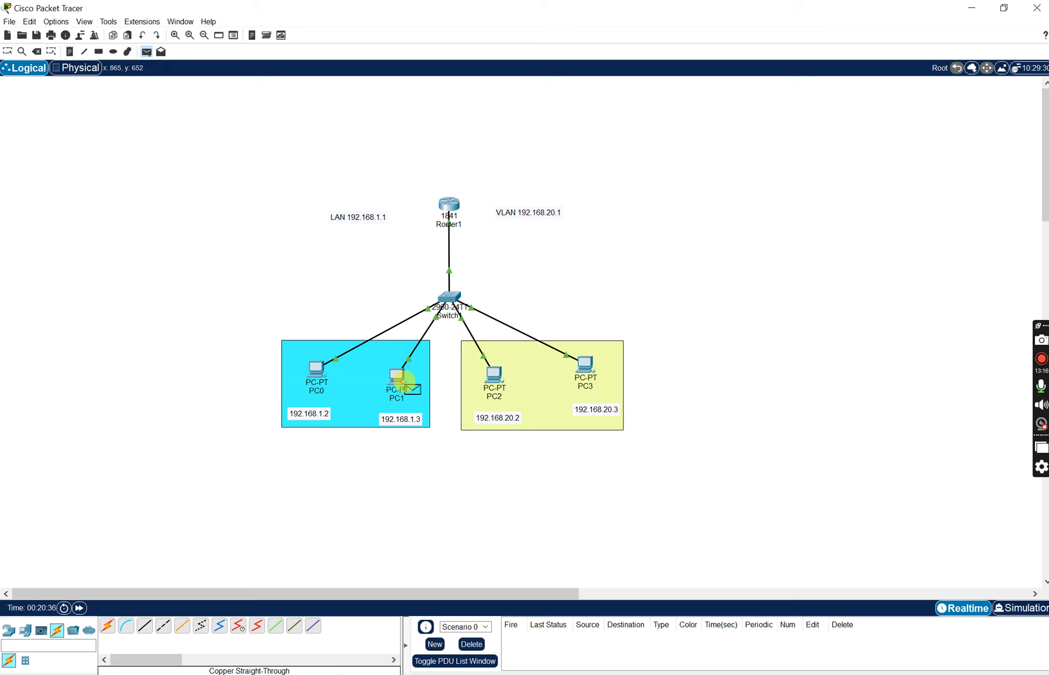
click(592, 360)
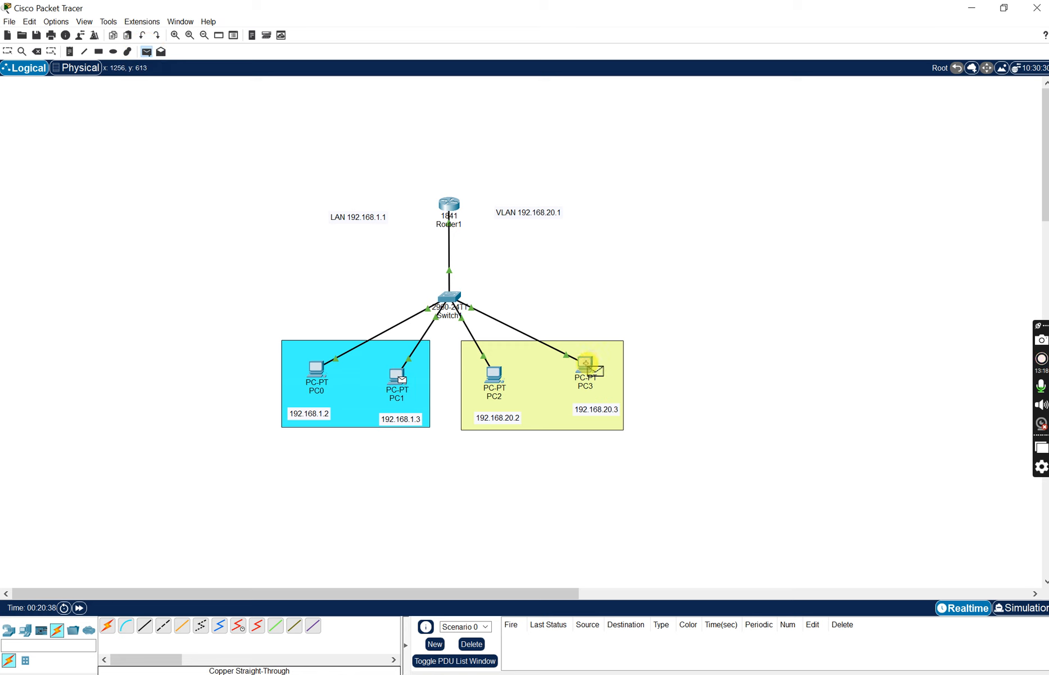
click(146, 54)
click(450, 216)
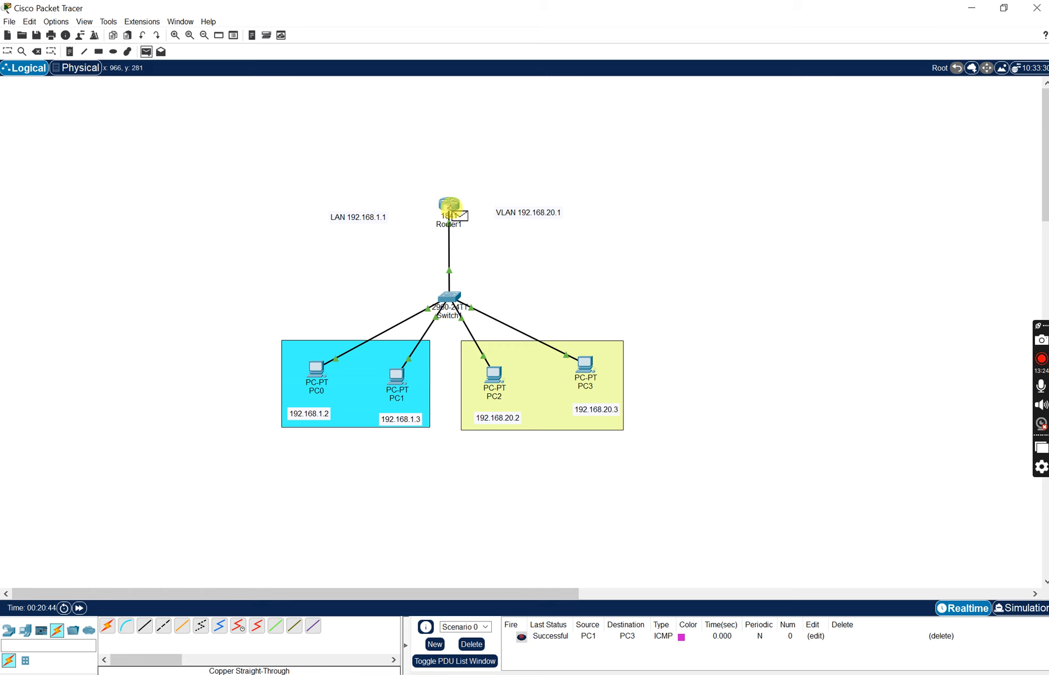
click(501, 380)
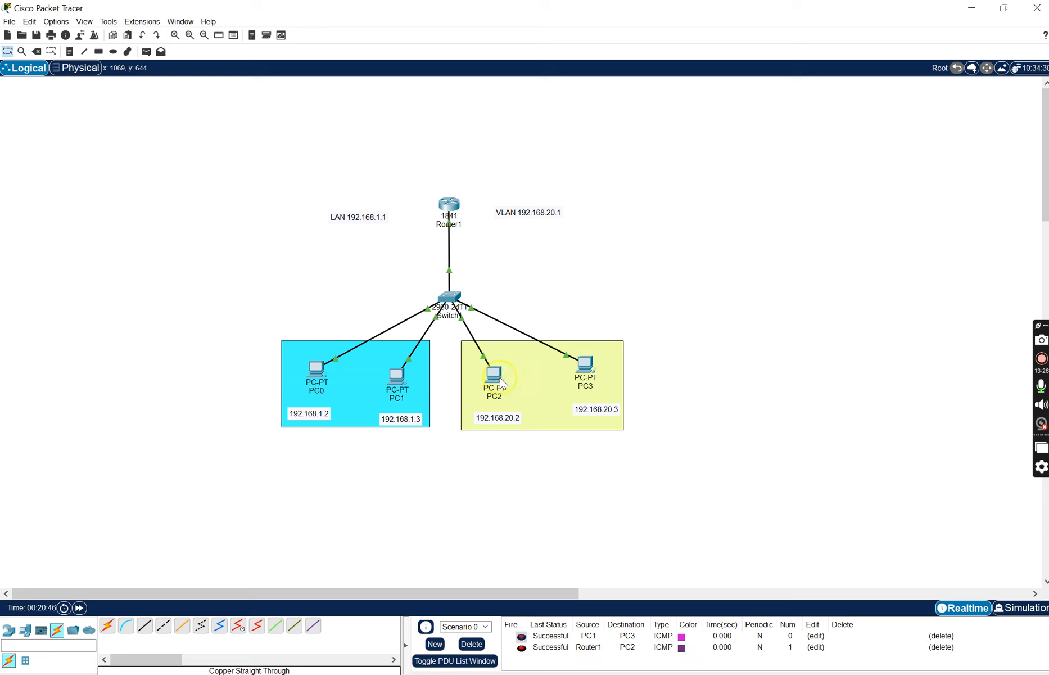